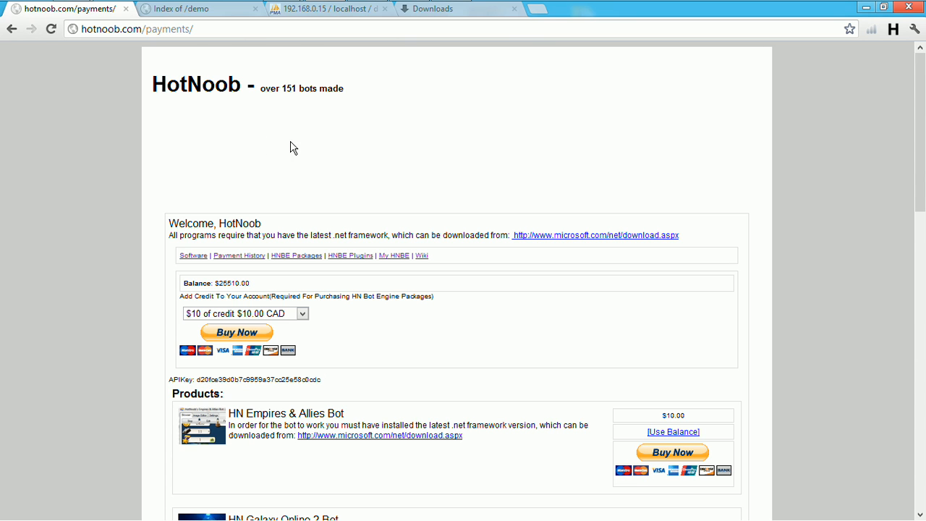
Step: Scroll down and read through the HN CMS Free title and description
scroll(169, 376, down, 8)
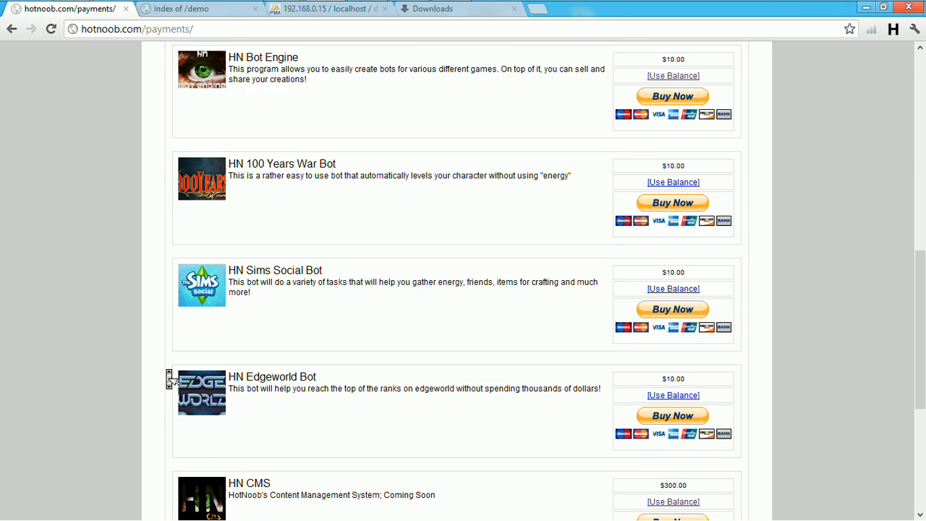
scroll(169, 378, down, 3)
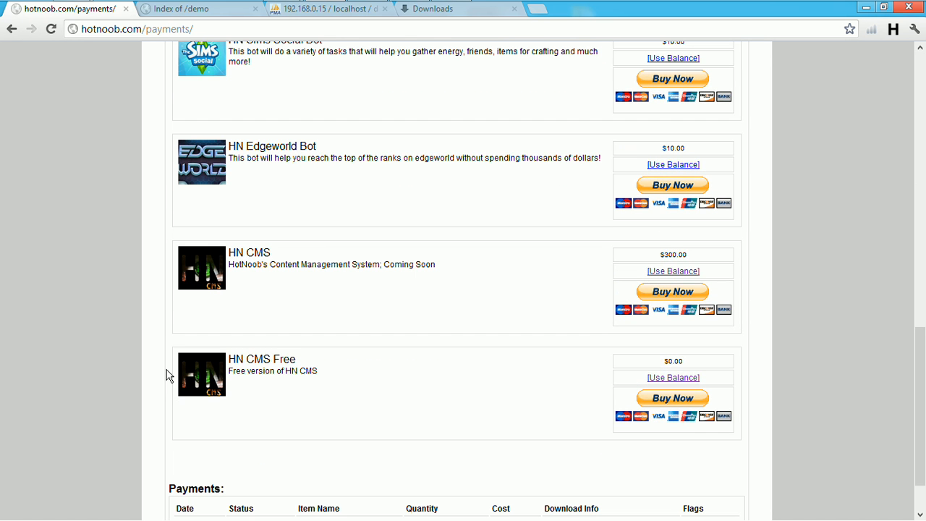
double_click(263, 357)
double_click(307, 371)
double_click(295, 359)
triple_click(312, 371)
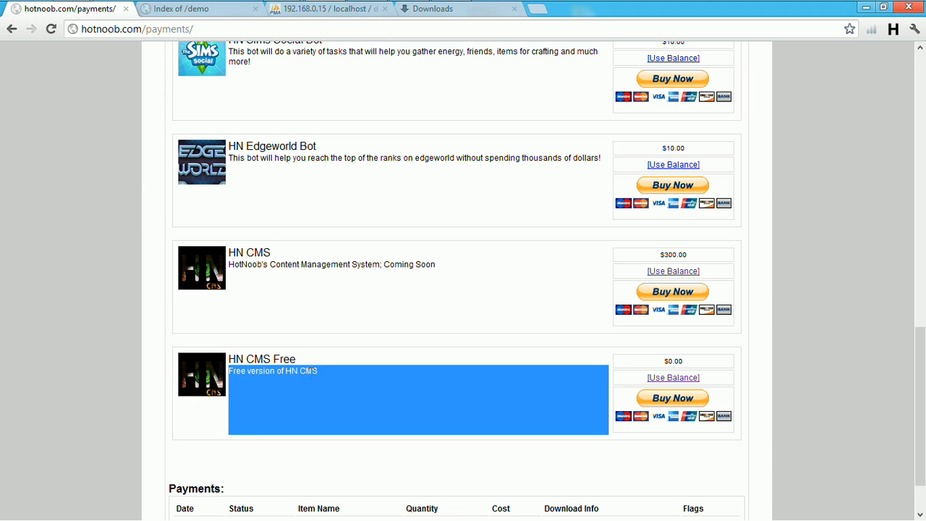
triple_click(333, 369)
double_click(318, 370)
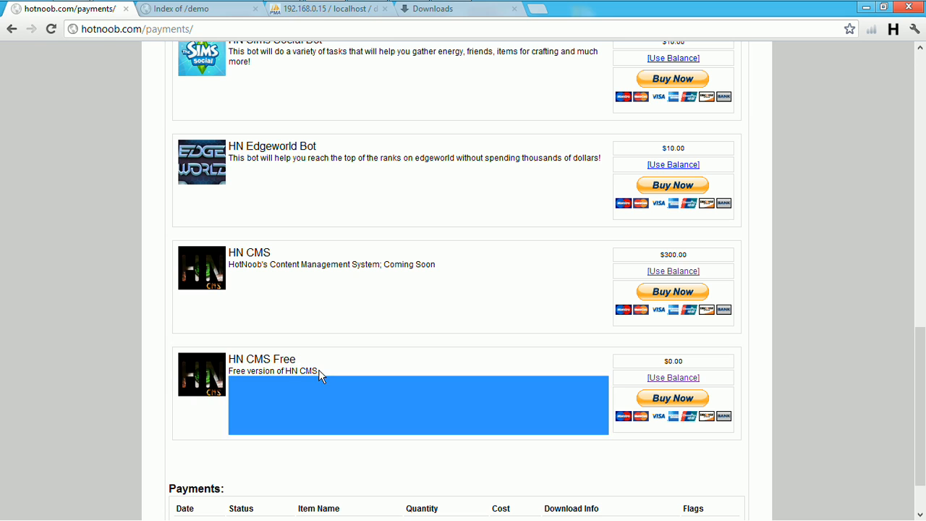
click(298, 369)
Step: Read the paid HN CMS title and its Content Management description
double_click(253, 253)
click(272, 265)
double_click(272, 265)
click(290, 267)
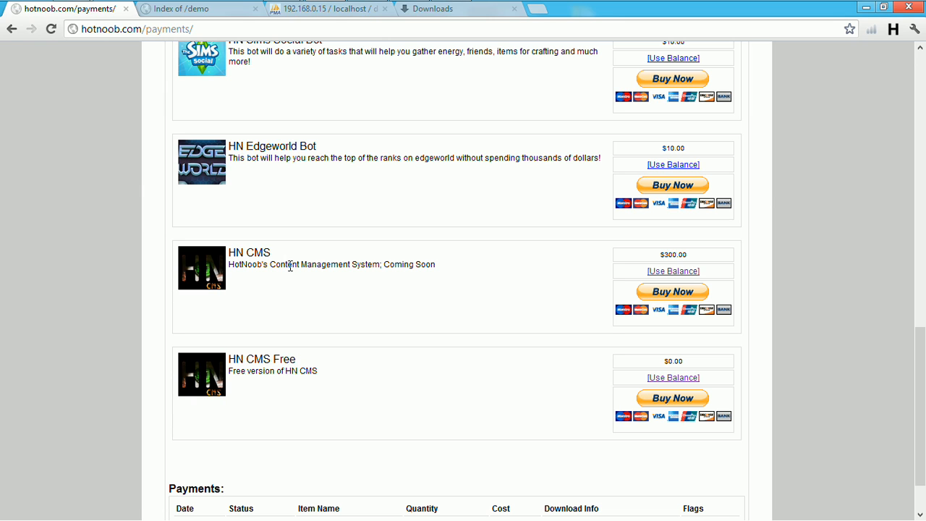
double_click(290, 261)
double_click(316, 266)
click(526, 263)
Step: Compare the HN CMS 300.00 price against the HN CMS Free description
double_click(673, 252)
click(696, 253)
double_click(673, 254)
click(468, 266)
double_click(467, 266)
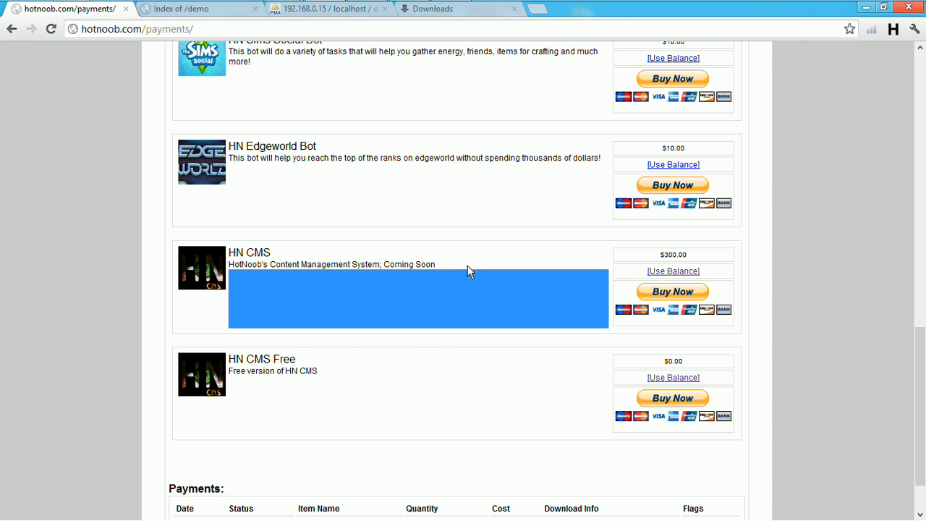
double_click(468, 265)
double_click(409, 256)
click(380, 264)
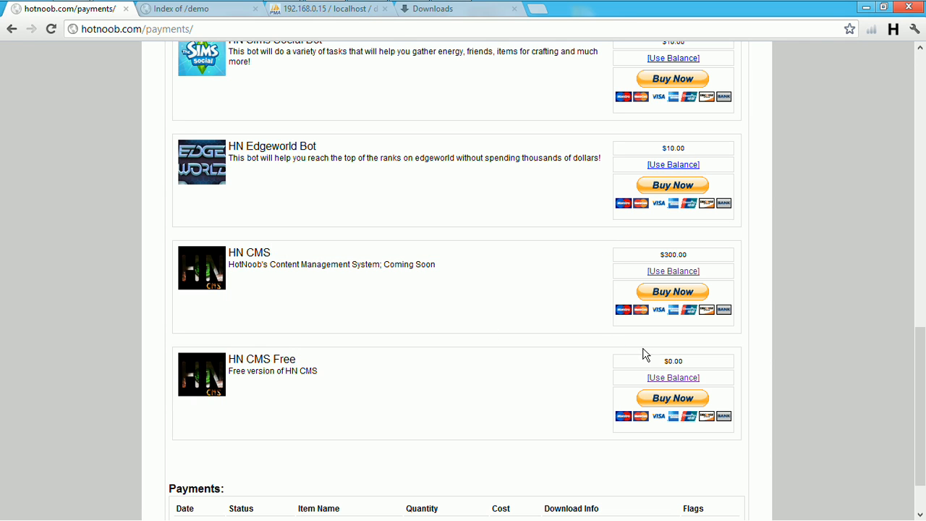
double_click(304, 372)
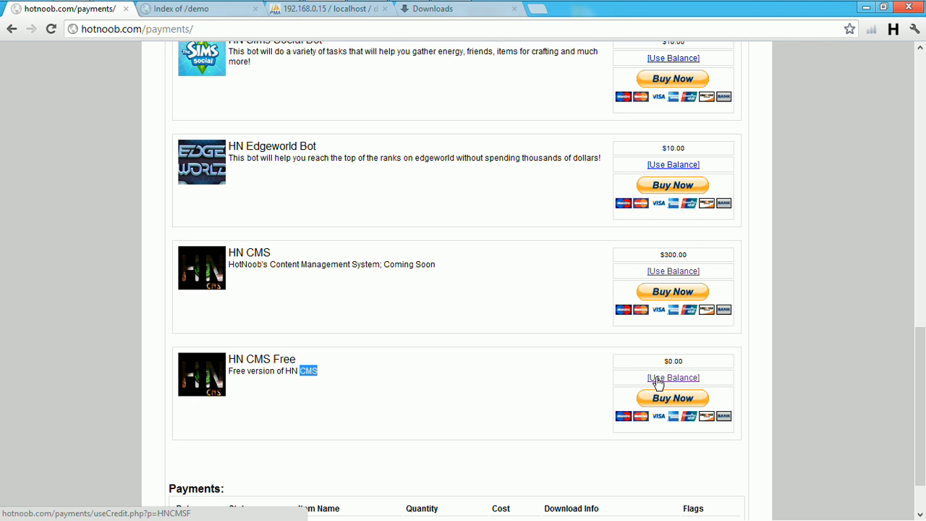
double_click(252, 263)
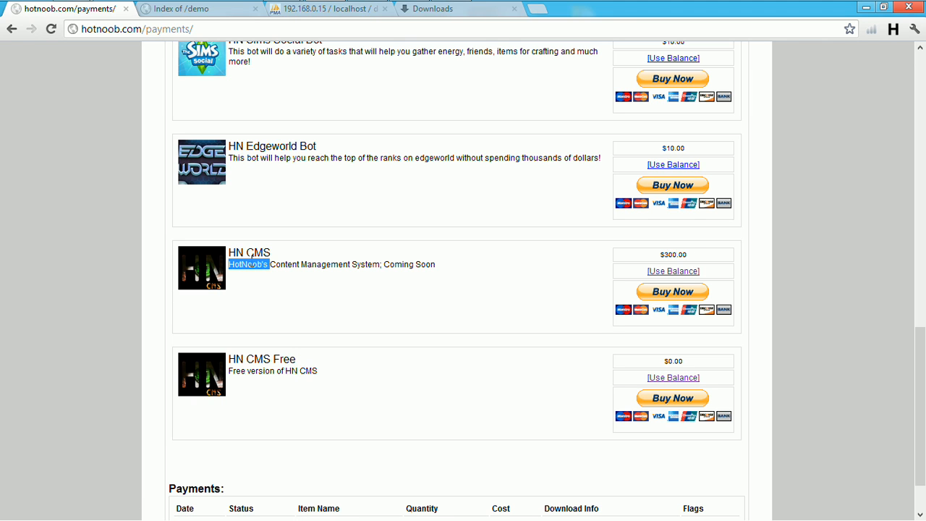
double_click(297, 264)
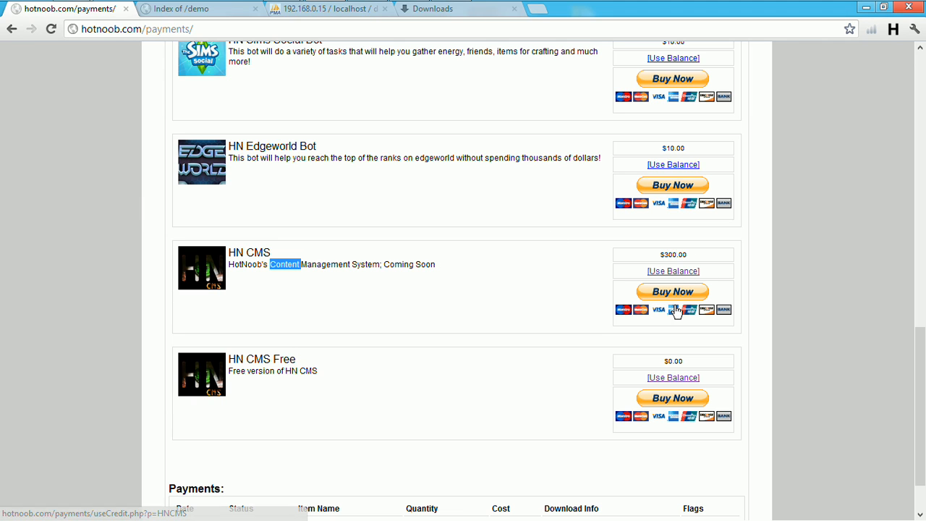
Step: Buy HN CMS Free using the account balance and select its download key in Payments
click(661, 383)
click(673, 377)
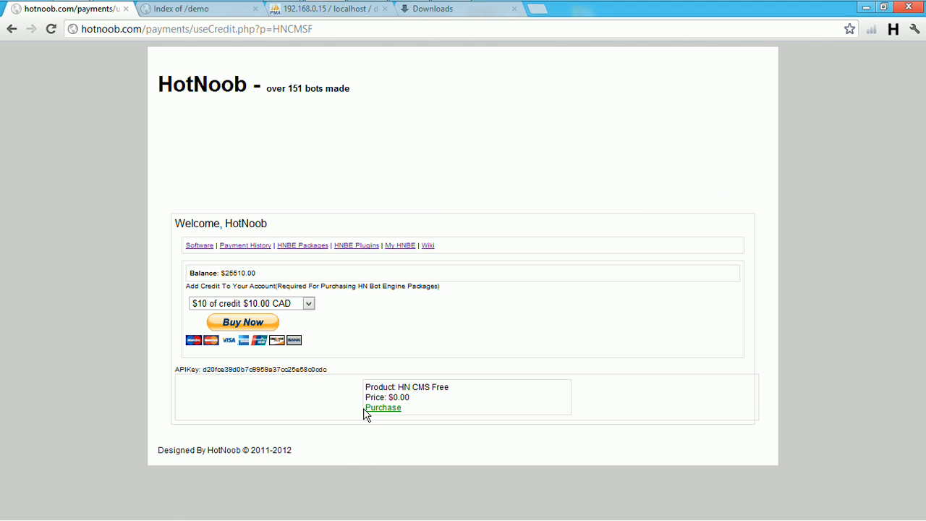
click(383, 408)
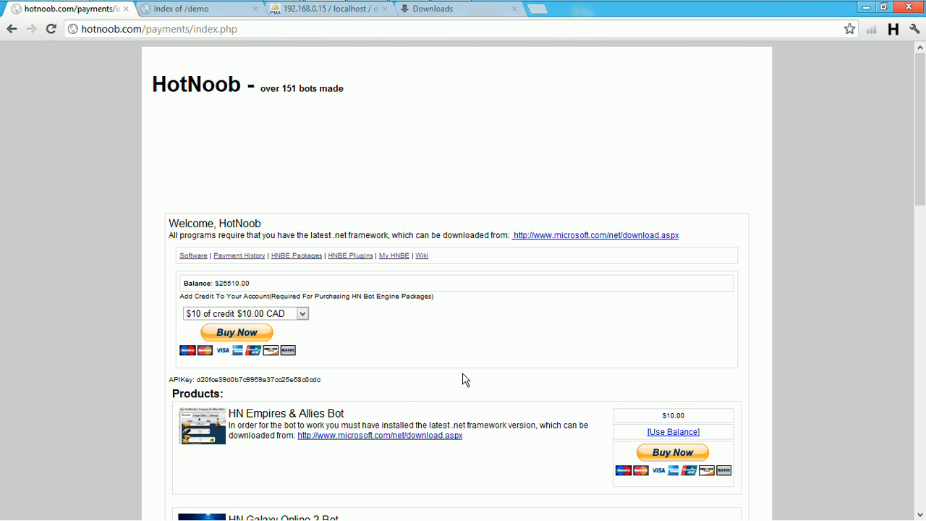
scroll(462, 373, down, 15)
middle_click(465, 383)
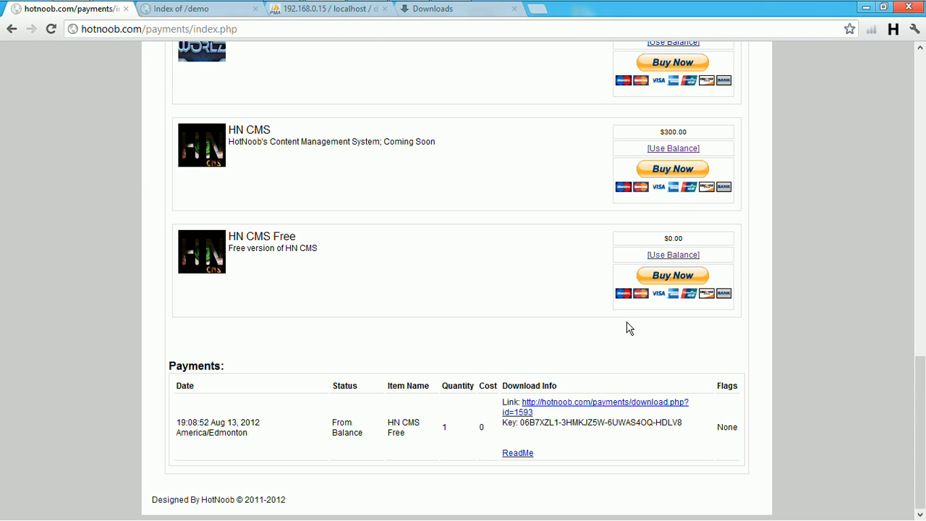
drag(684, 430, 518, 424)
key(ctrl+c)
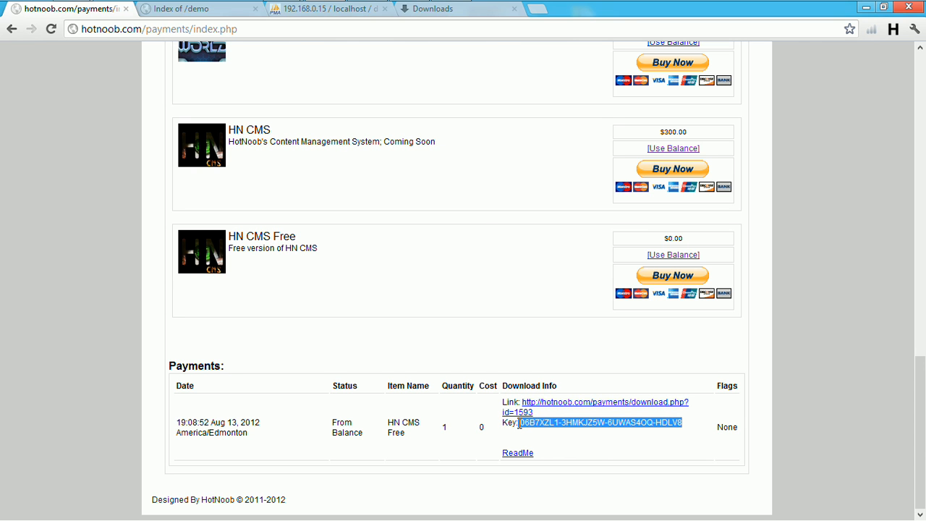
Step: Paste the HN CMS Free download key onto line 3 of the Notepad++ 'new 3' notes
key(alt+Tab)
key(alt+Tab)
key(alt+Tab)
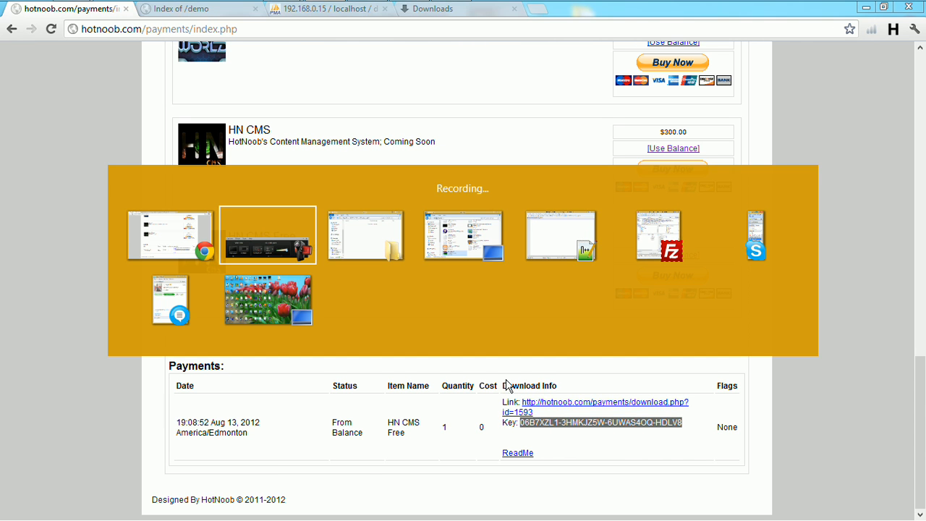
key(alt+Tab)
key(ctrl+Tab)
key(Return)
key(Return)
key(ctrl+v)
Step: Enter the purchased key on the HN CMS Free download page to download HN CMS (3).rar, then return to Payments
click(104, 342)
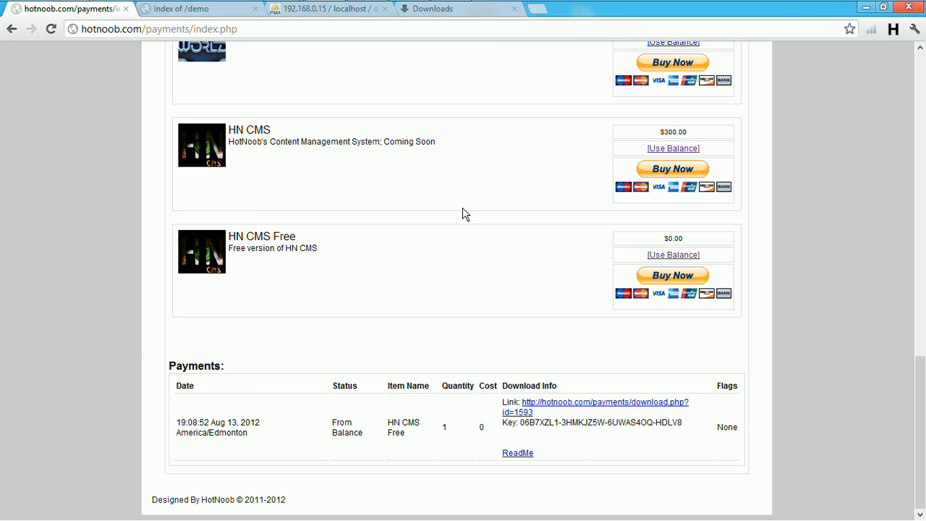
scroll(463, 213, up, 13)
scroll(527, 310, down, 13)
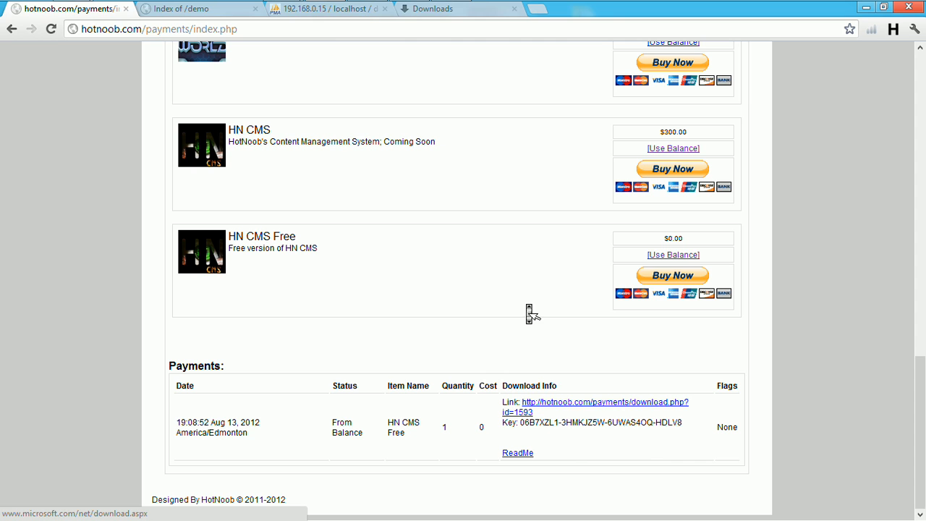
click(539, 407)
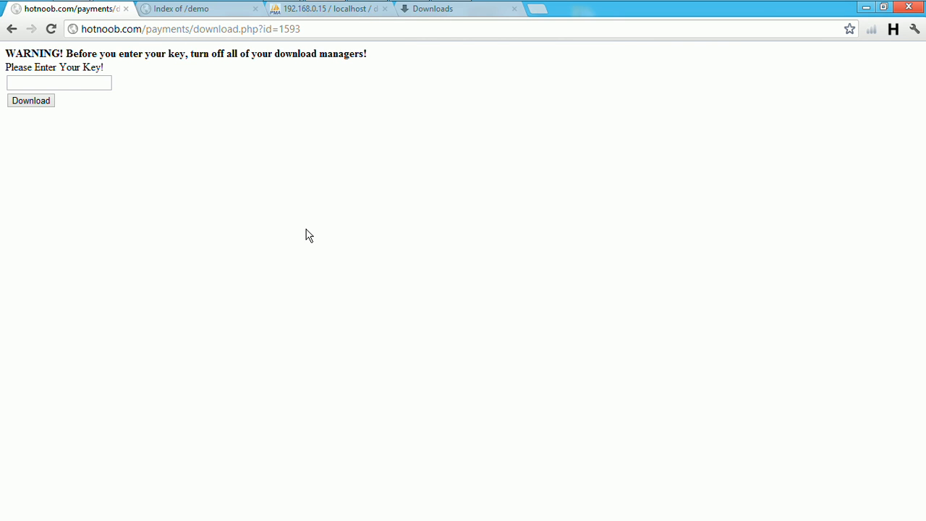
click(103, 83)
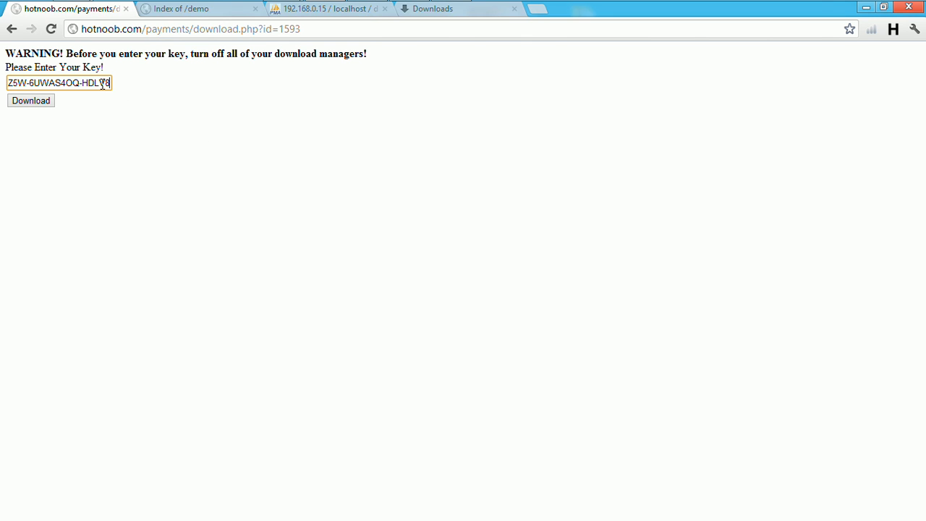
click(34, 101)
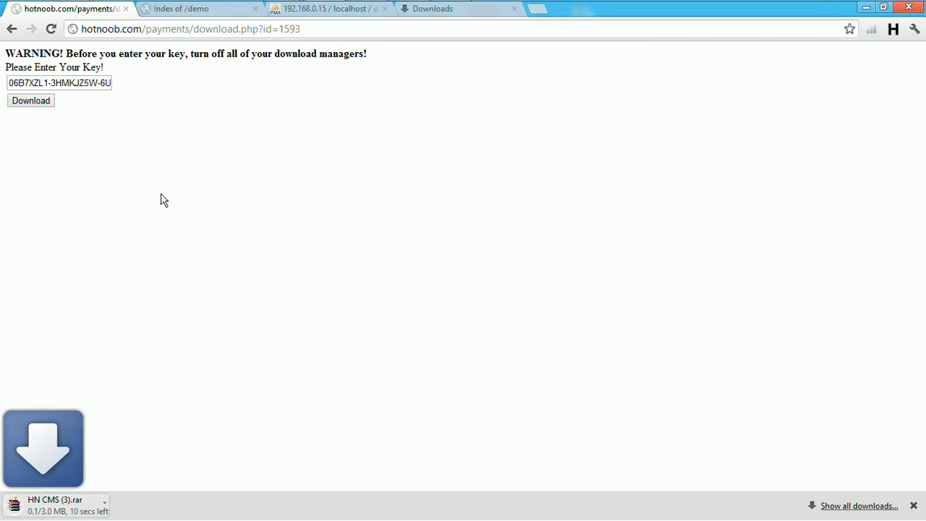
click(12, 29)
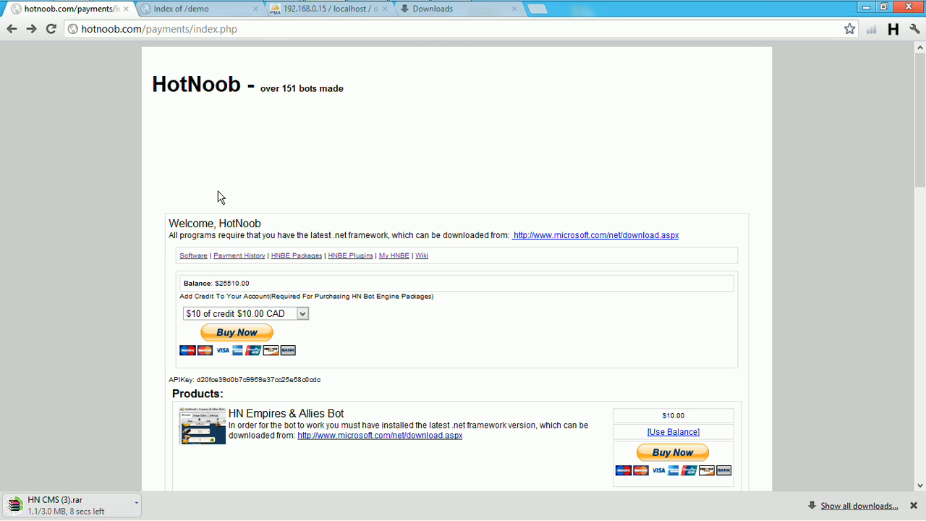
Step: Copy the account's APIKey value and paste it on line 5 of the Notepad++ notes
double_click(243, 379)
key(ctrl+c)
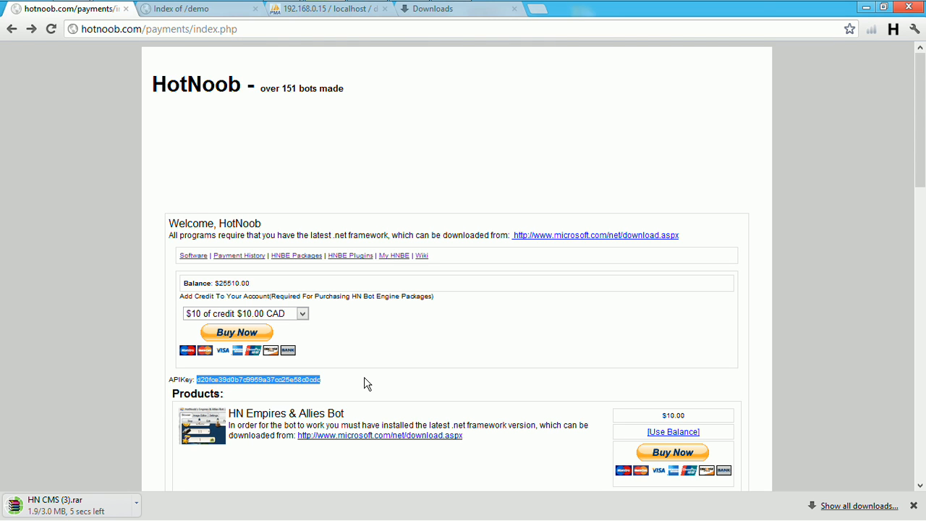
key(alt+Tab)
key(Return)
key(Return)
key(ctrl+v)
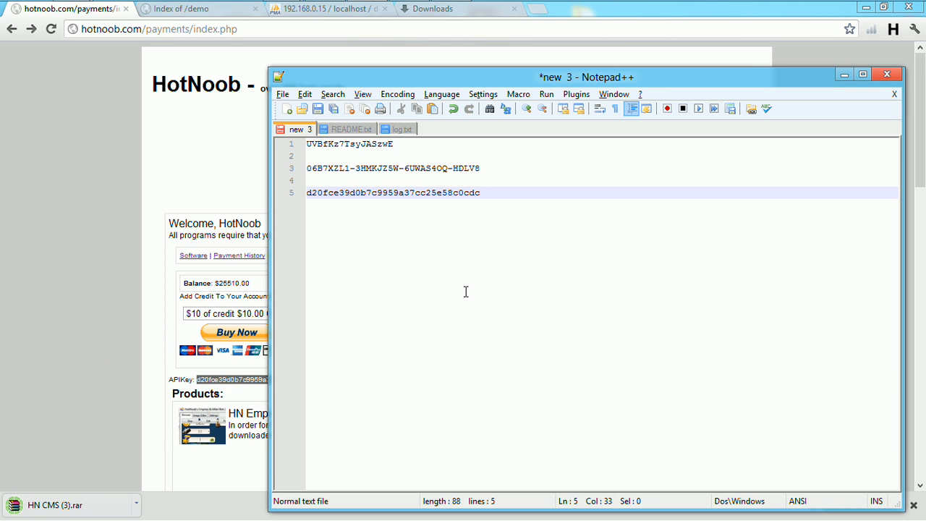
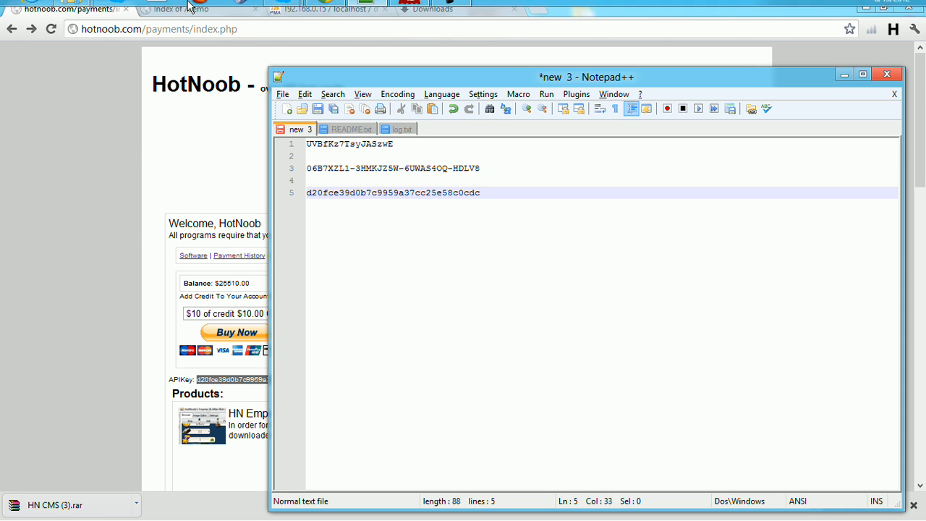
Step: Paste HN CMS.rar from the Desktop into the server's empty demo folder
mouse_move(72, 13)
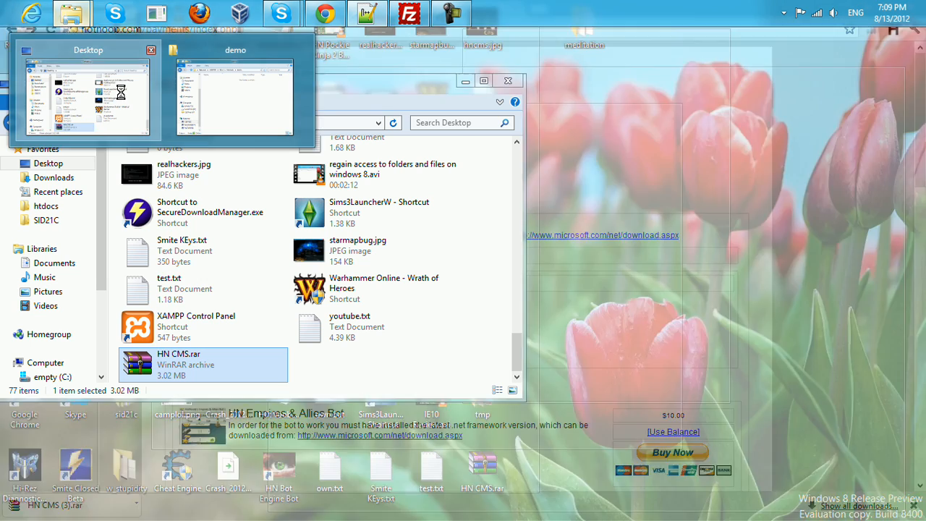
click(121, 92)
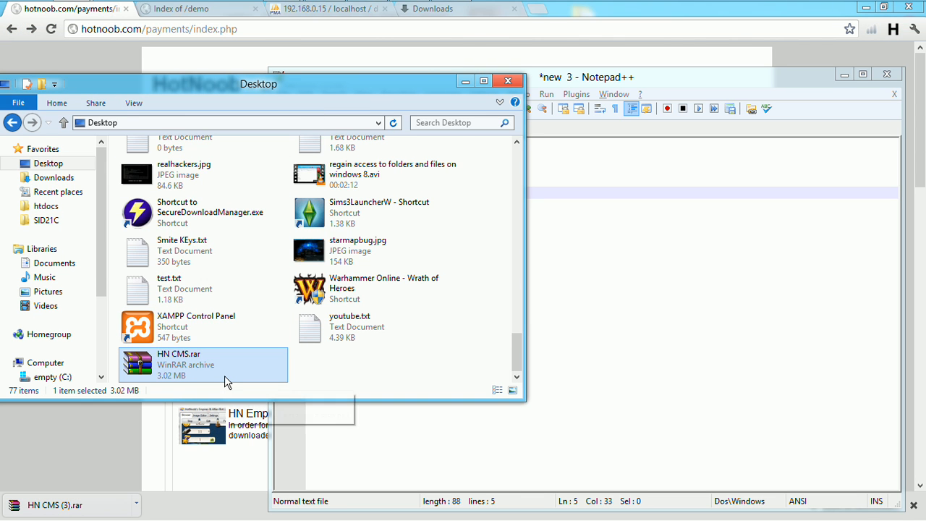
key(alt+Tab)
key(alt+Tab)
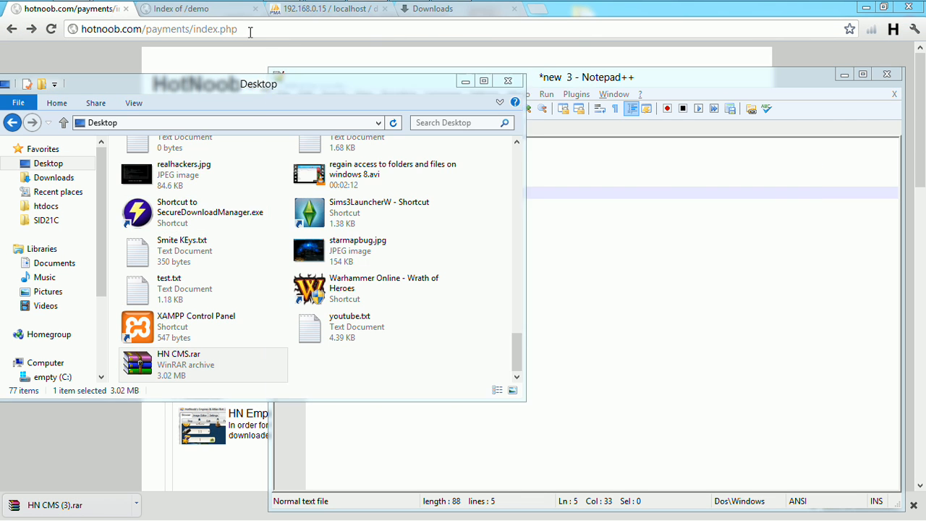
click(74, 13)
click(201, 85)
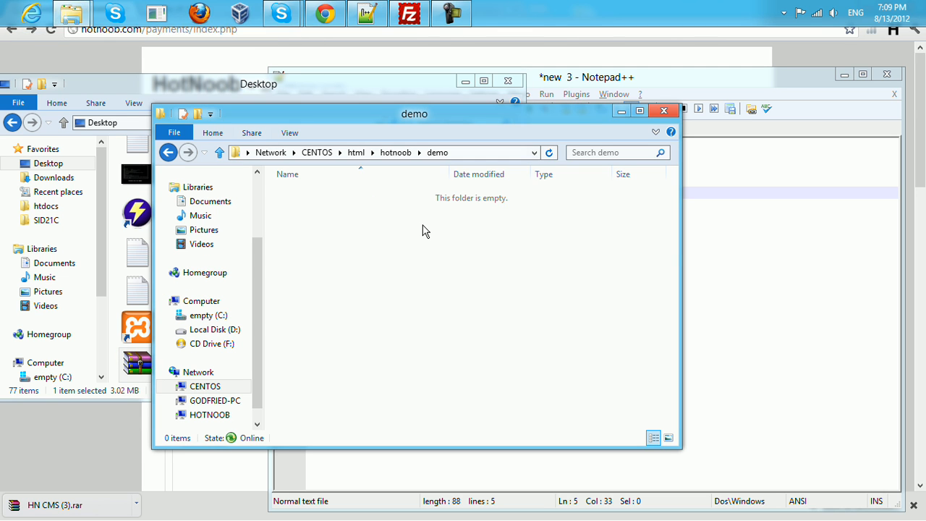
key(ctrl+v)
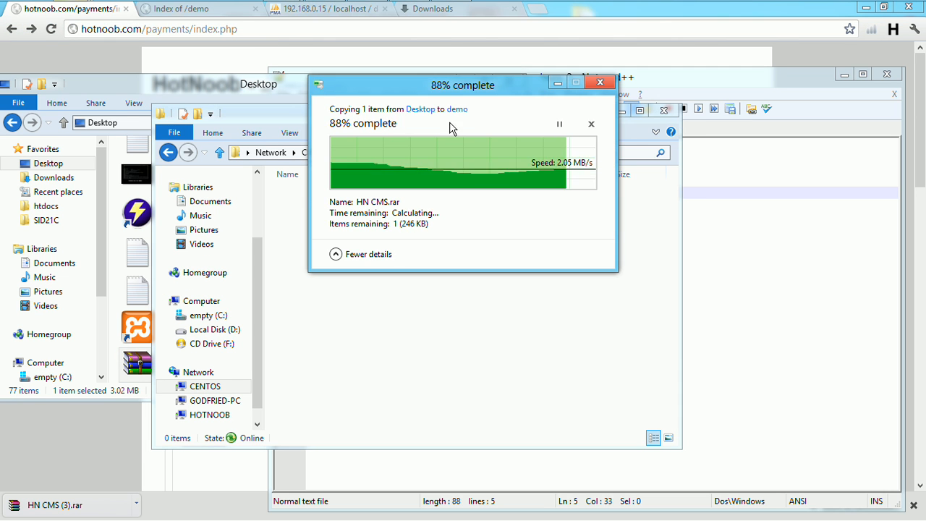
drag(275, 115, 483, 87)
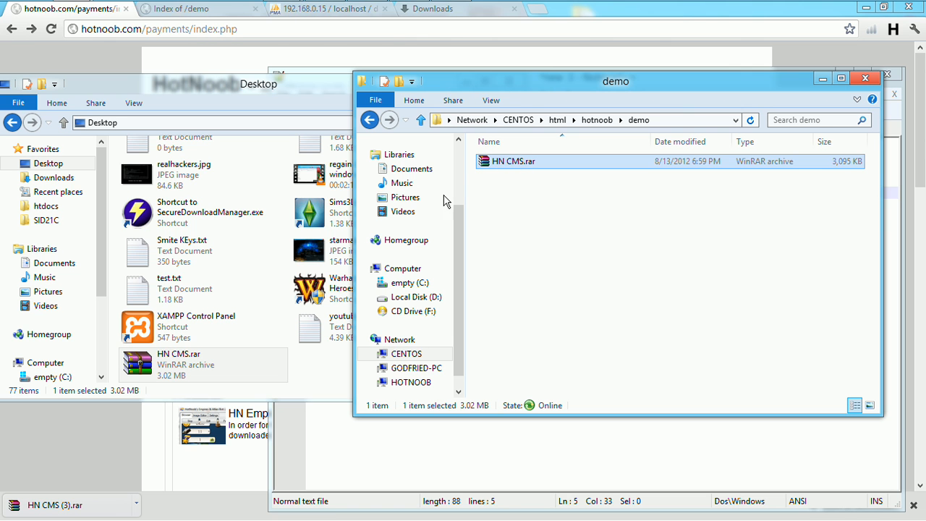
Step: Extract HN CMS.rar in place with Extract Here
click(224, 372)
click(565, 302)
click(556, 163)
right_click(556, 160)
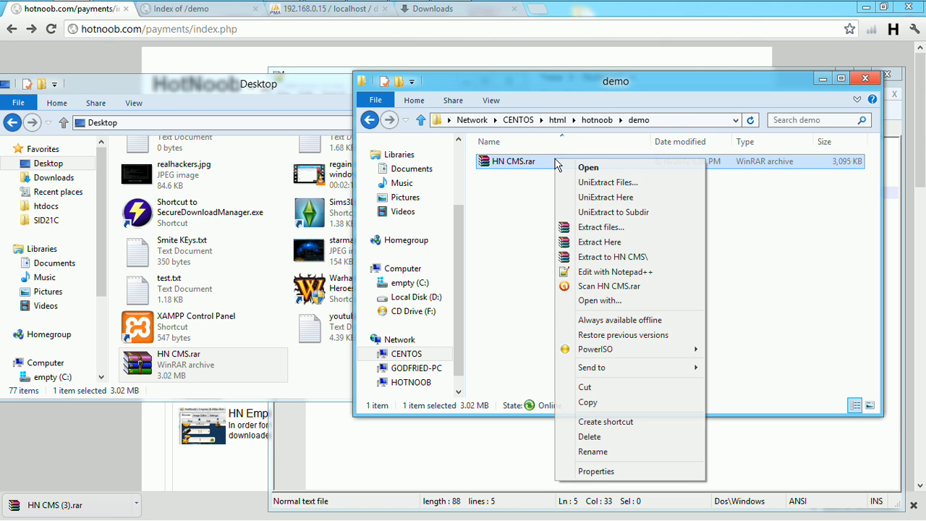
click(609, 244)
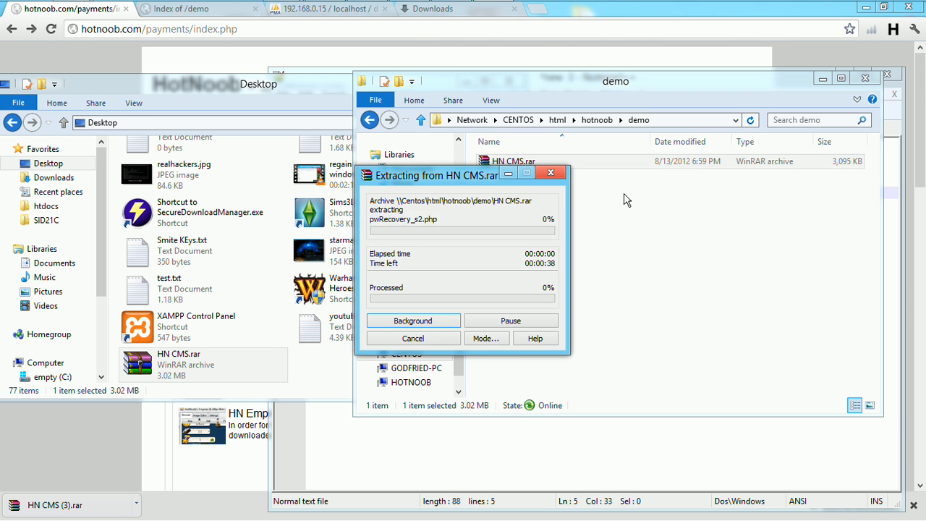
drag(473, 178, 239, 211)
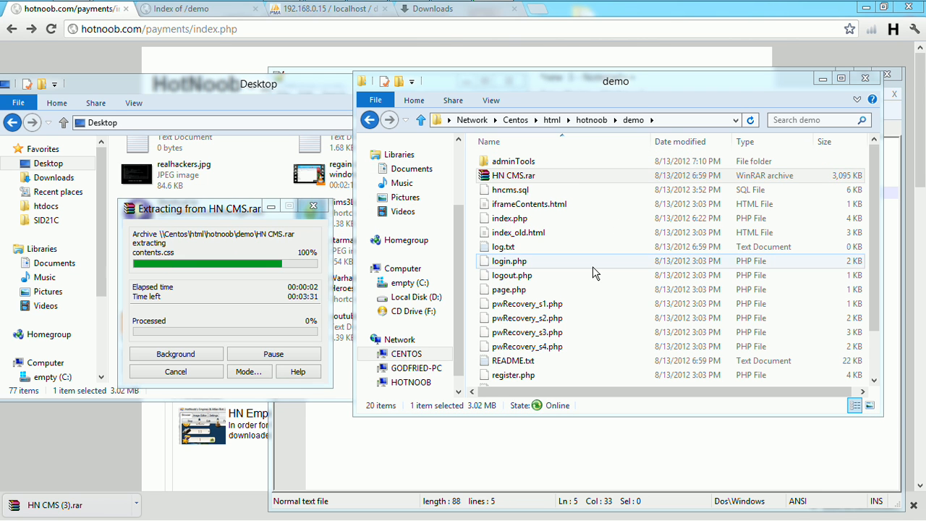
Step: Browse the extracted files, including login.php and the includes folder
click(593, 267)
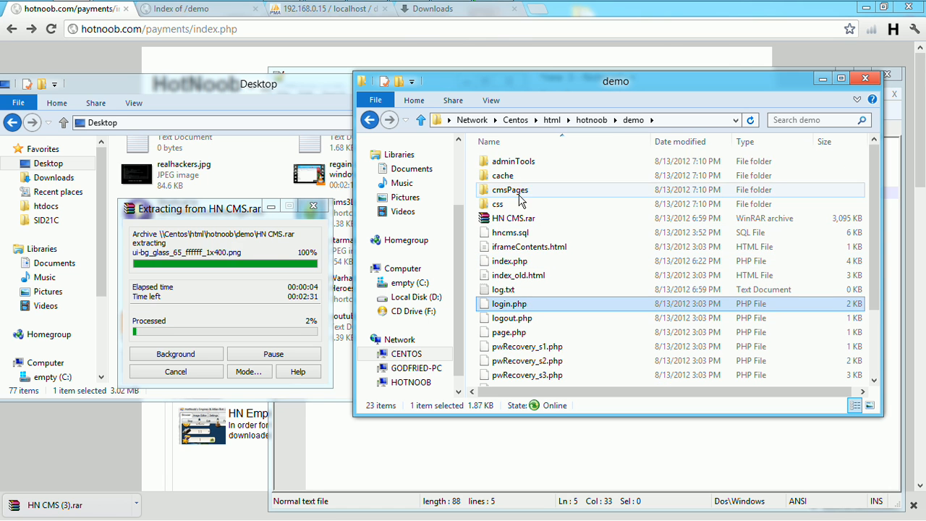
scroll(523, 162, down, 2)
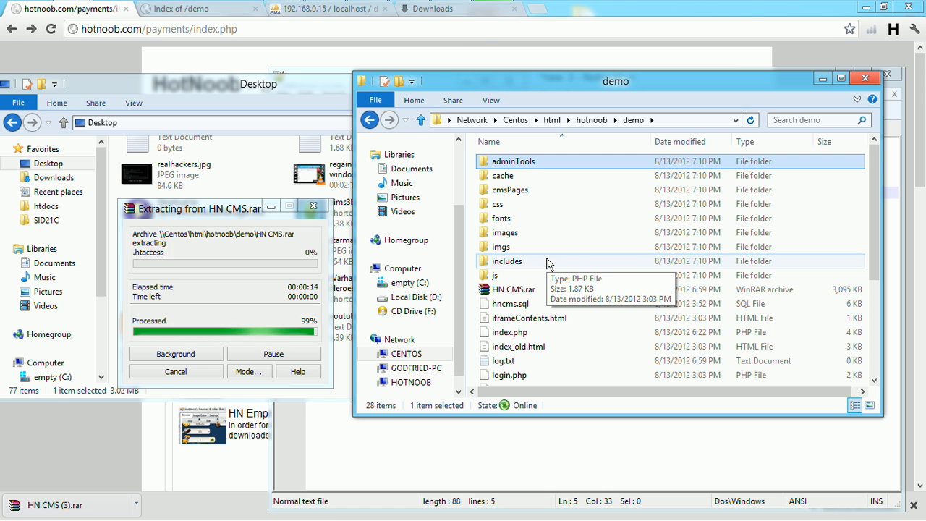
click(546, 262)
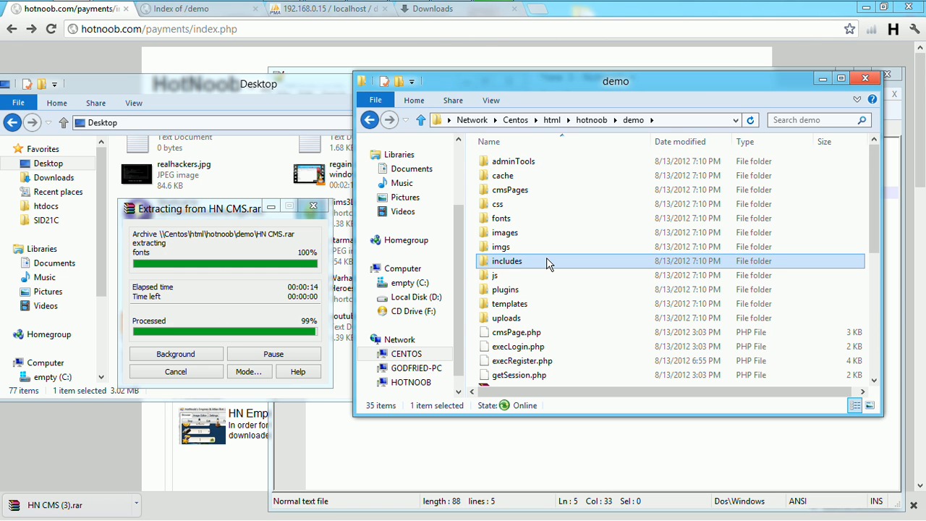
scroll(547, 263, down, 6)
scroll(548, 265, up, 6)
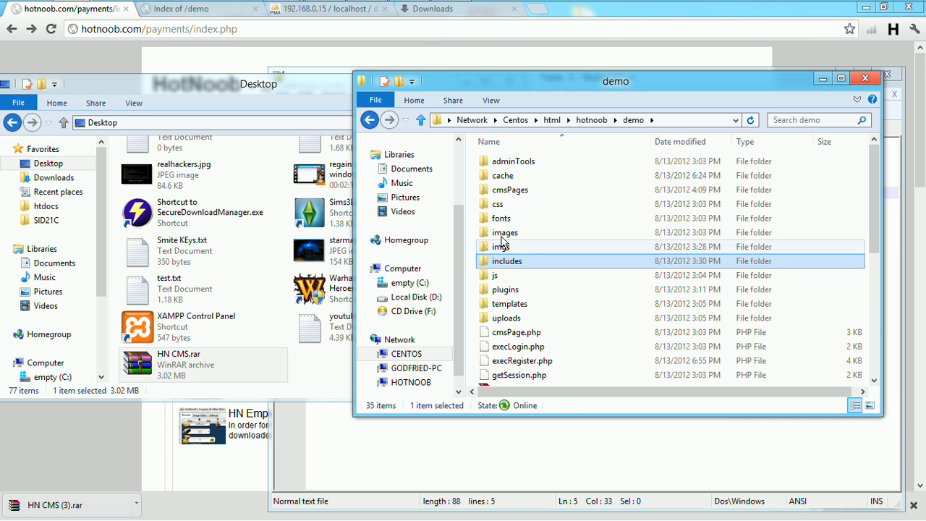
scroll(523, 297, down, 6)
Step: Open the extracted README.txt with Edit with Notepad++
click(534, 308)
right_click(534, 307)
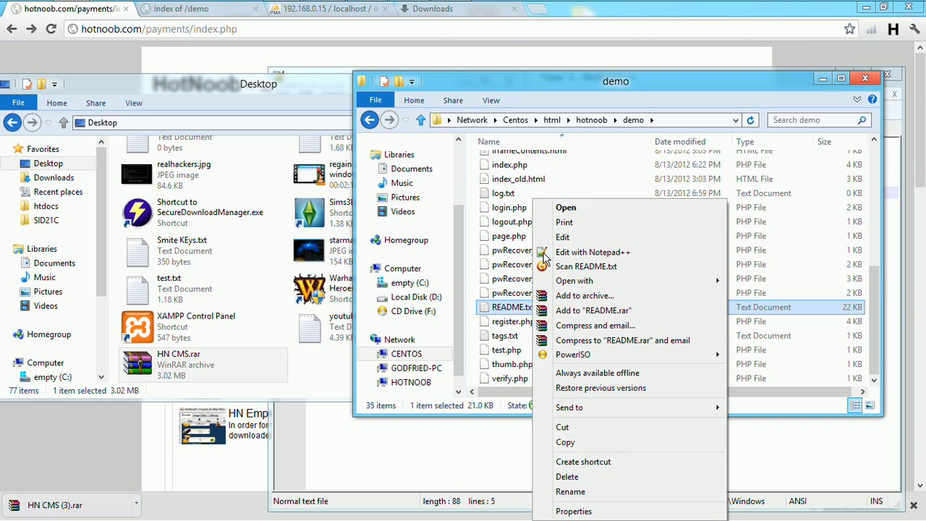
click(572, 250)
click(516, 228)
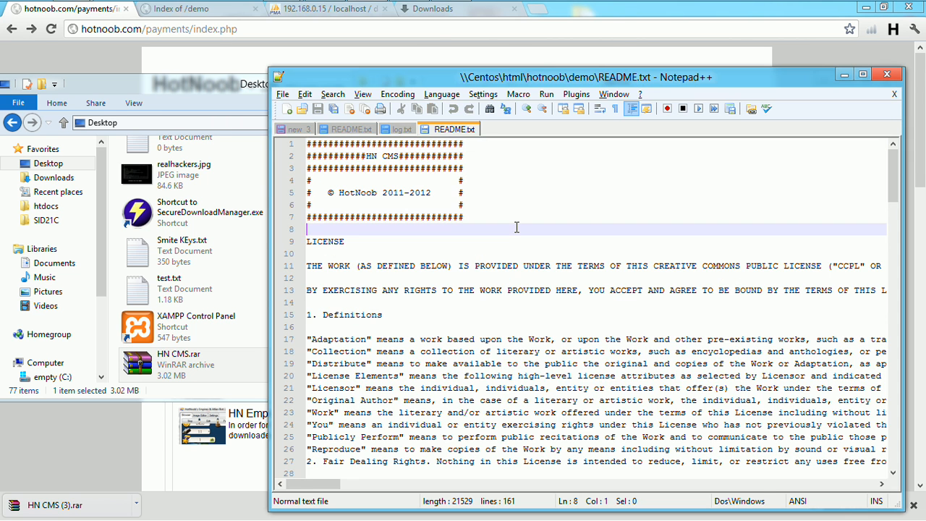
scroll(516, 224, down, 3)
scroll(507, 217, up, 4)
Step: Read the README's 2012 copyright header on lines 5–7
click(373, 194)
double_click(446, 197)
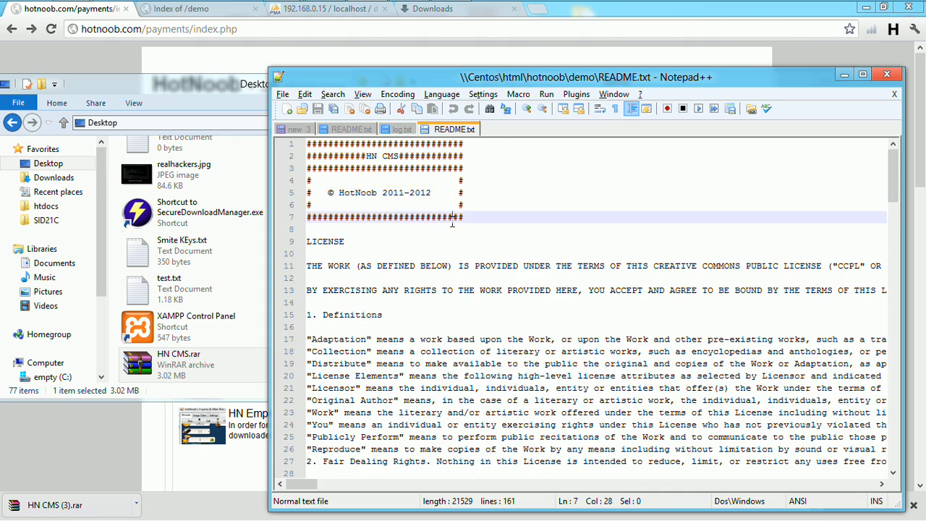
click(453, 218)
scroll(452, 218, down, 3)
scroll(414, 259, up, 3)
scroll(416, 266, down, 5)
scroll(416, 266, down, 15)
scroll(414, 262, up, 12)
scroll(414, 259, up, 8)
Step: Highlight the RIGHTS license line 13 of the README
click(431, 290)
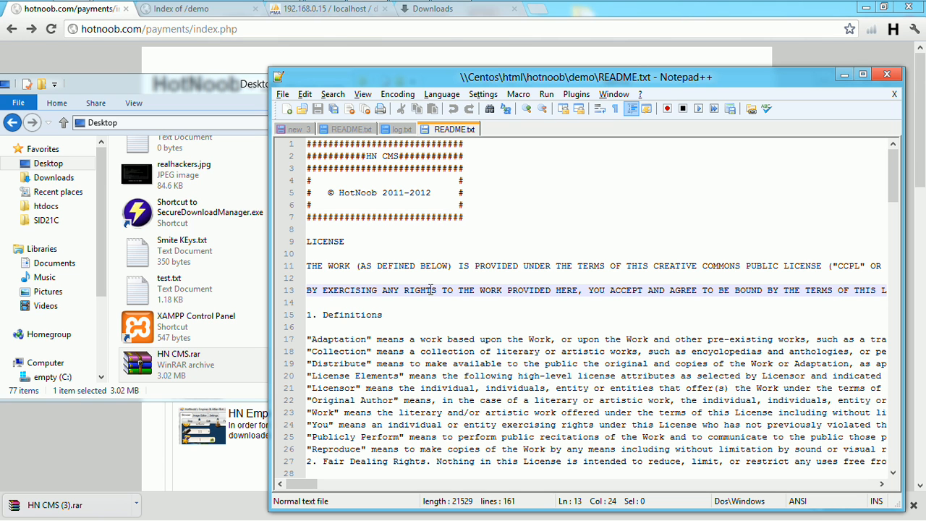
double_click(431, 291)
click(431, 290)
double_click(431, 290)
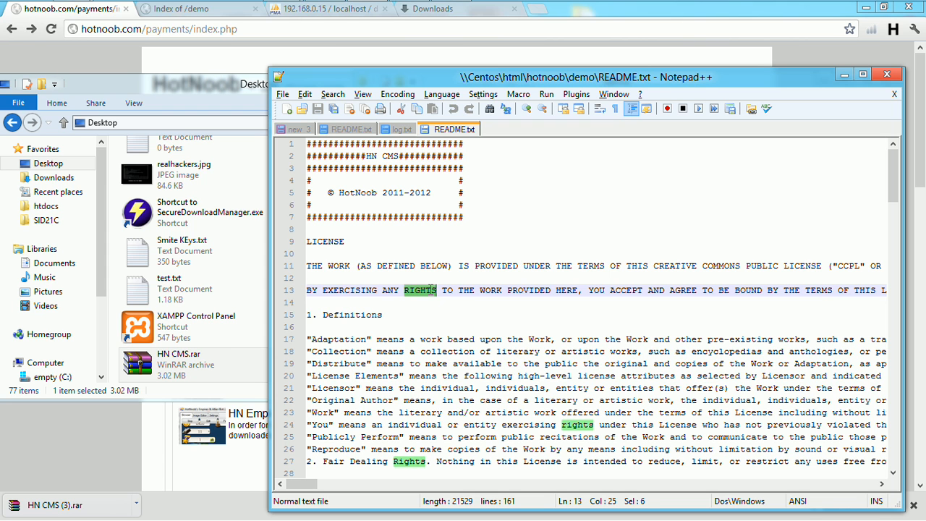
click(431, 290)
click(431, 290)
double_click(431, 290)
click(431, 291)
click(431, 290)
double_click(431, 290)
click(430, 290)
click(431, 290)
Step: Review the required PHP extensions: mysqli, gd, Reflection, zip and mcrypt
scroll(431, 290, down, 6)
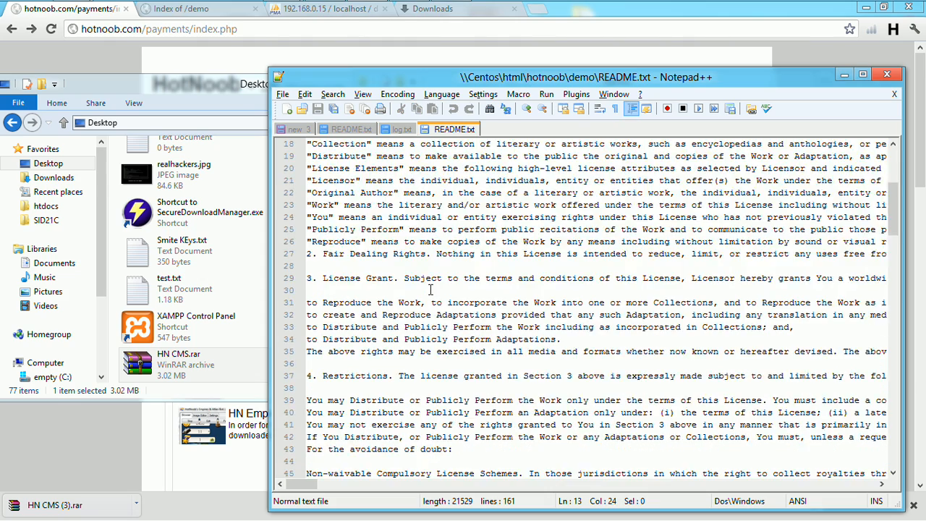
scroll(430, 290, down, 16)
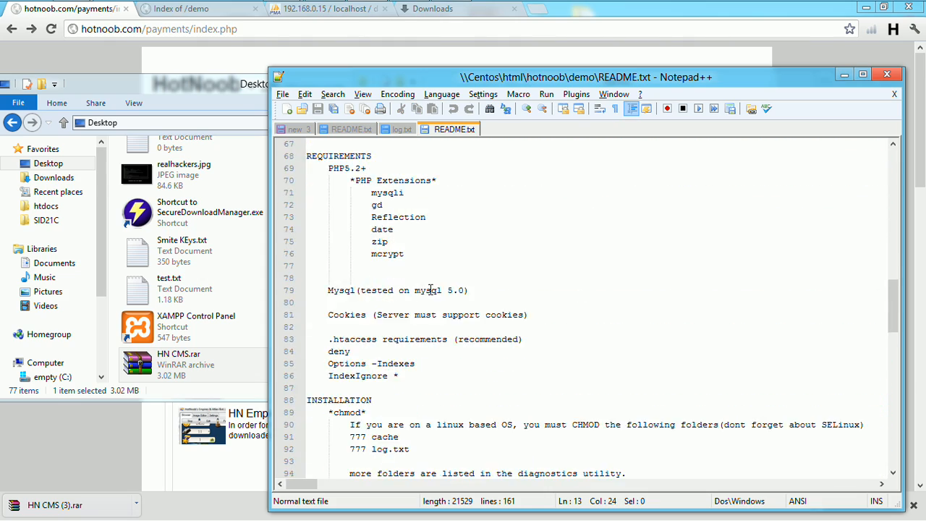
scroll(431, 290, up, 3)
click(430, 290)
click(352, 266)
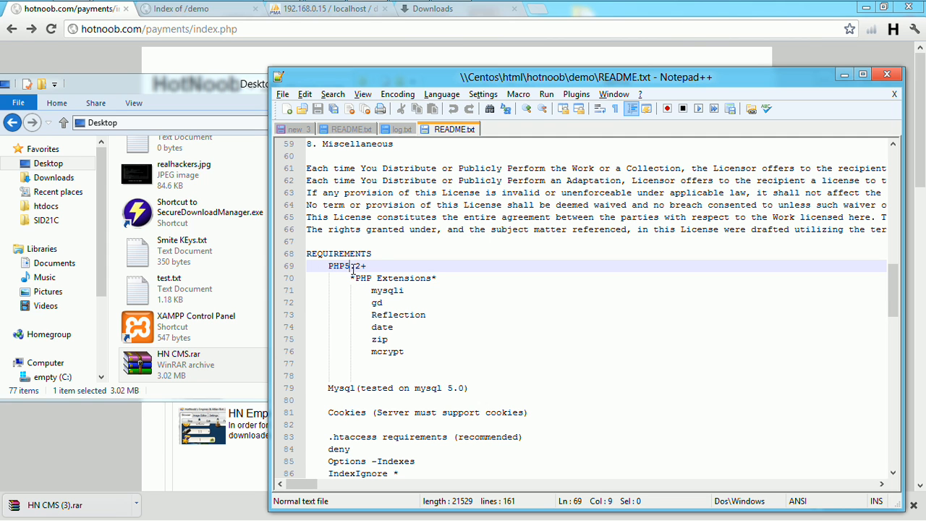
double_click(403, 283)
double_click(442, 298)
double_click(412, 293)
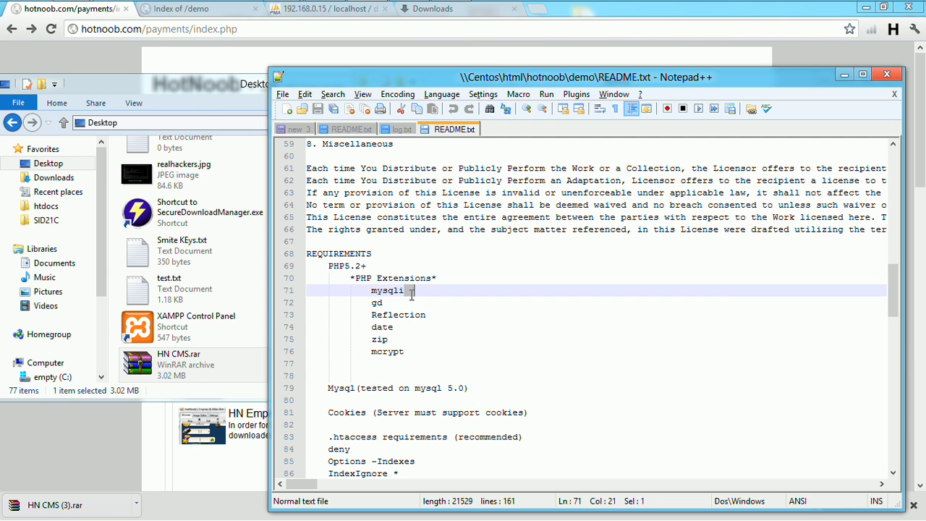
double_click(384, 292)
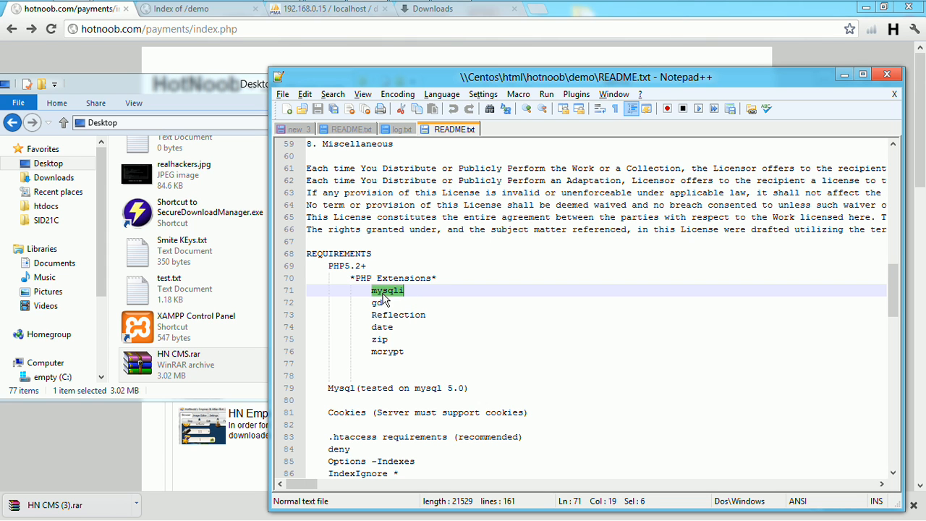
double_click(379, 302)
double_click(398, 315)
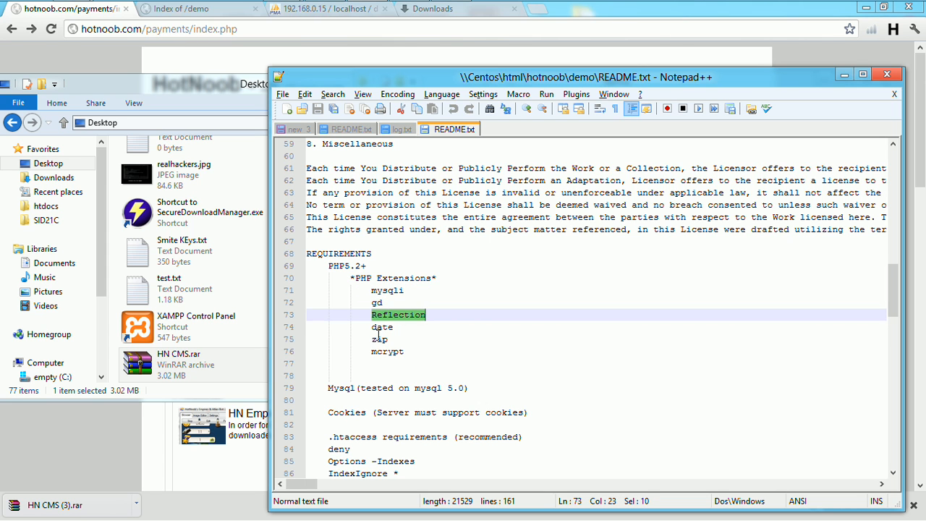
double_click(378, 338)
triple_click(379, 339)
double_click(397, 351)
click(420, 356)
Step: Select the full PHP extensions list on lines 71–76 and the PHP5.2+ requirement
drag(486, 355, 285, 295)
drag(424, 357, 285, 295)
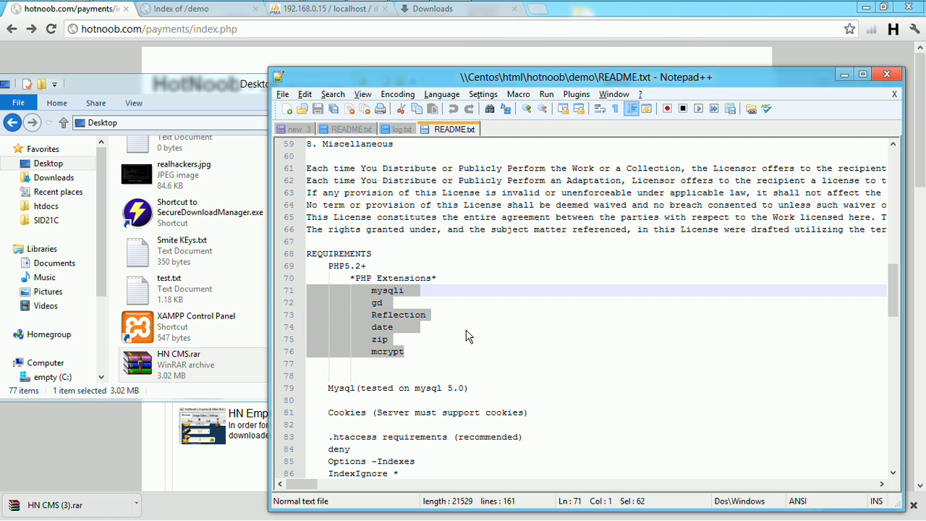
double_click(358, 266)
key(Right)
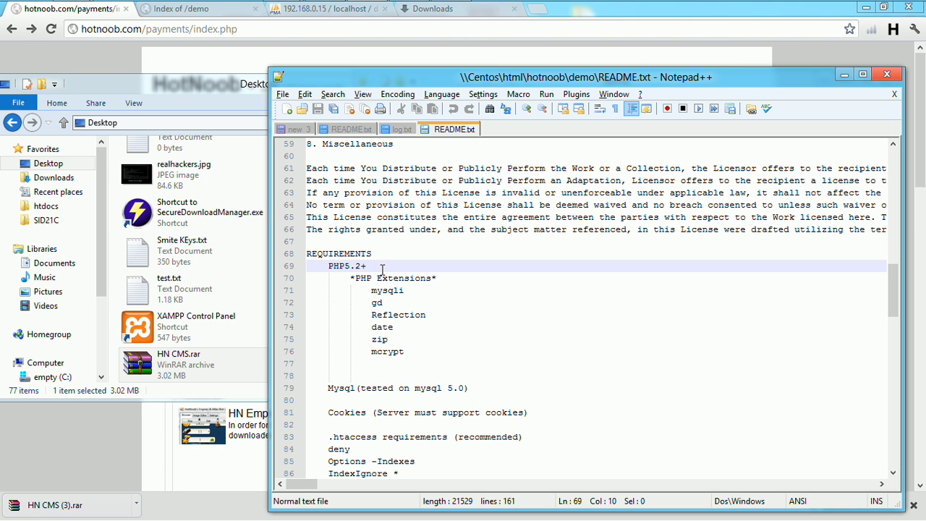
key(End)
scroll(383, 270, down, 4)
Step: Highlight the MySQL requirement and 'must' notes on lines 79–81
click(382, 269)
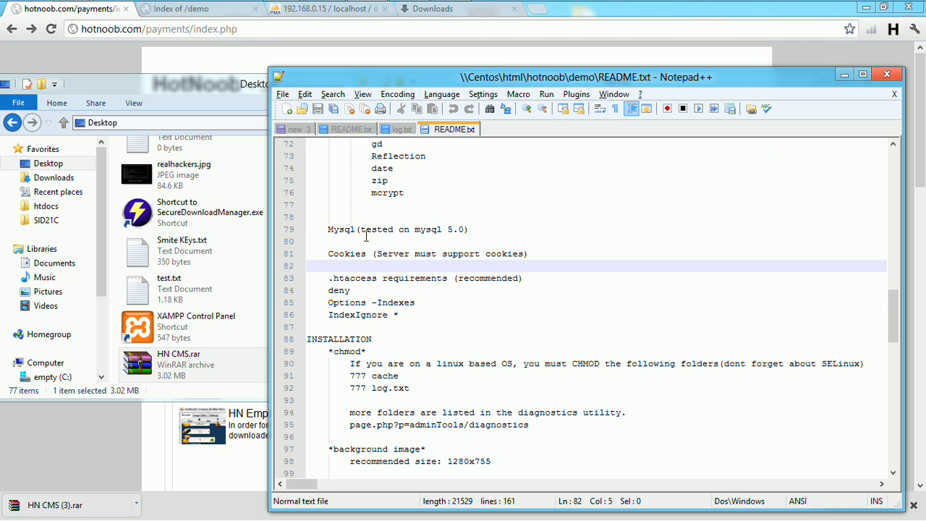
click(366, 238)
double_click(354, 230)
click(416, 239)
drag(415, 230, 440, 232)
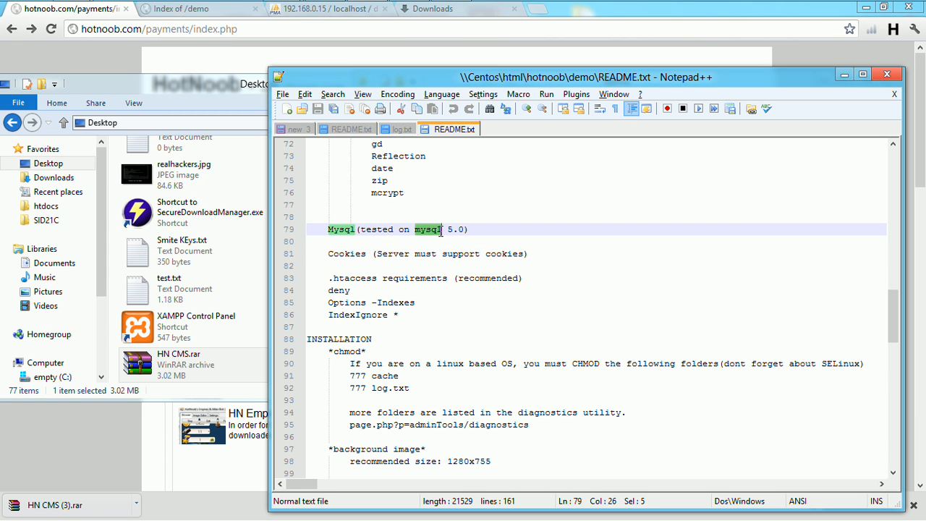
click(441, 231)
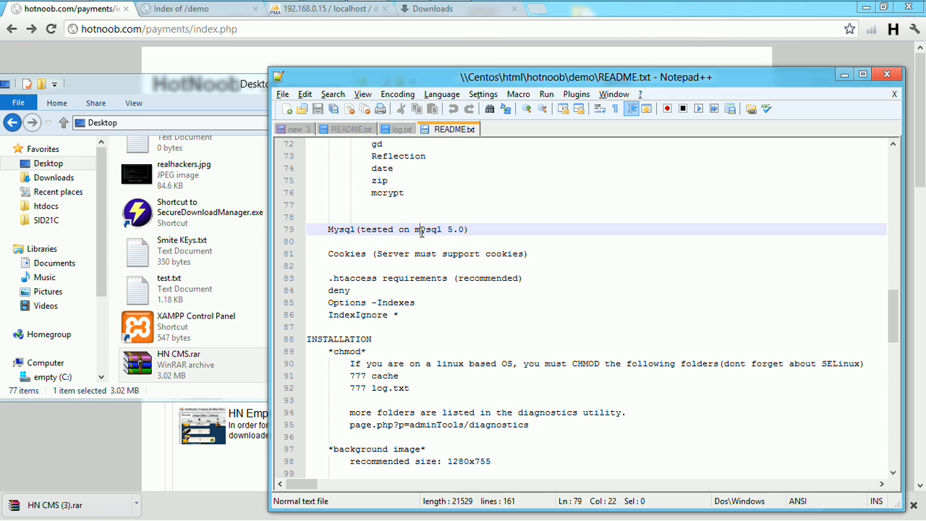
double_click(421, 231)
double_click(402, 230)
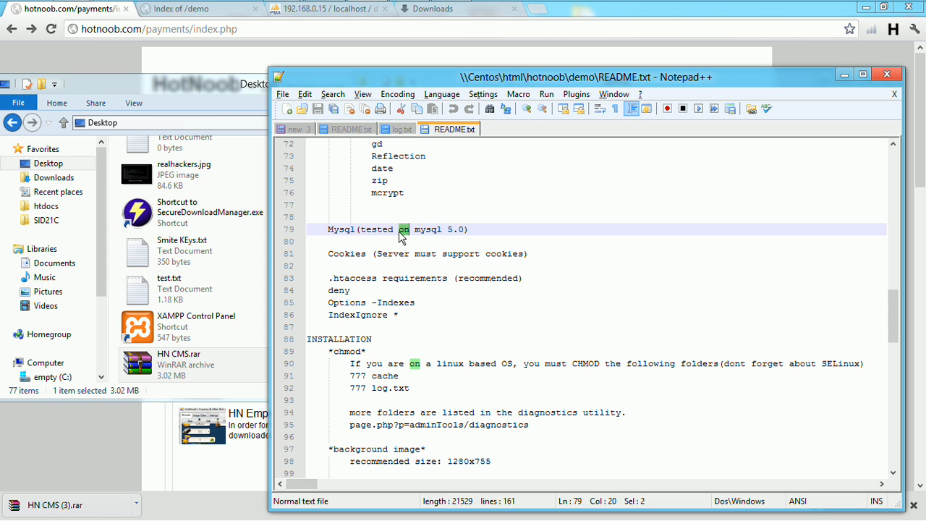
click(399, 232)
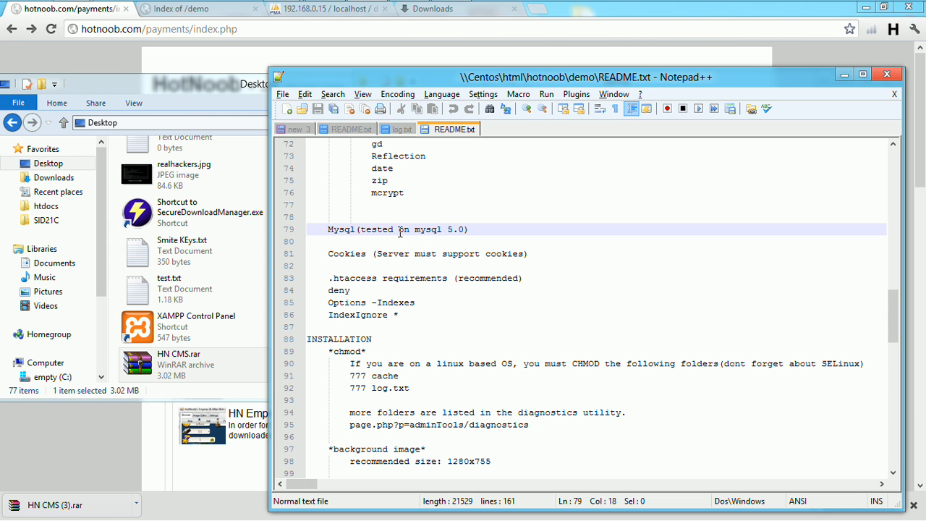
click(356, 261)
double_click(349, 255)
double_click(426, 255)
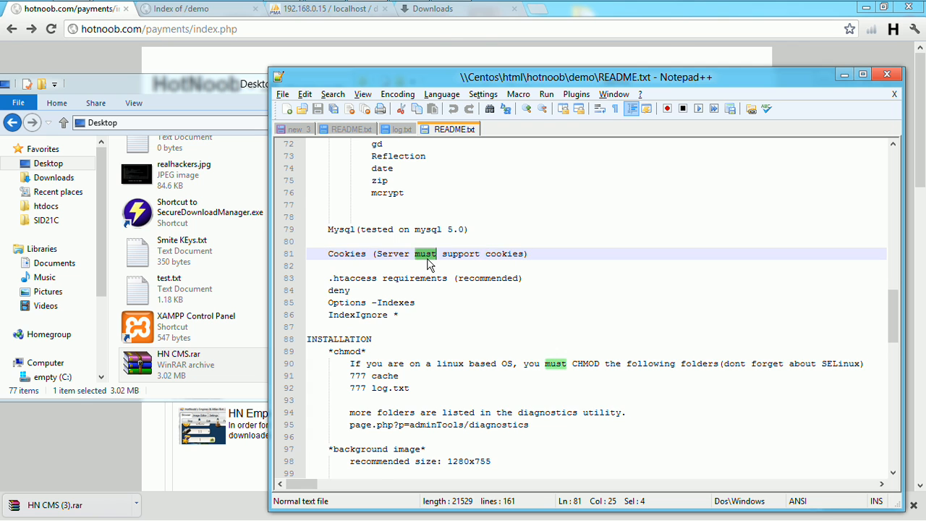
Step: Highlight the .htaccess requirements line 83
scroll(423, 259, down, 1)
double_click(388, 230)
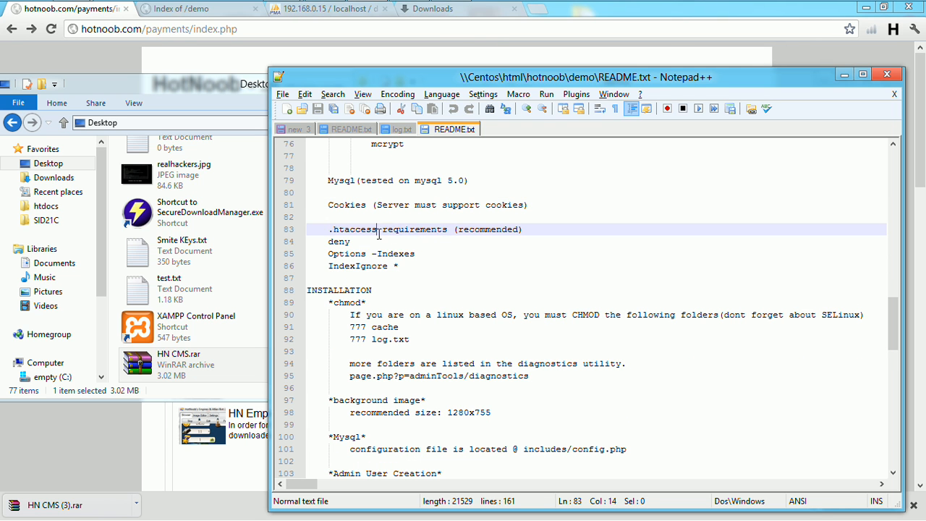
triple_click(379, 233)
double_click(353, 232)
click(346, 231)
double_click(343, 232)
triple_click(341, 231)
click(341, 232)
Step: Highlight the deny, Options Indexes and IndexIgnore .htaccess directives on lines 84–86
double_click(361, 238)
double_click(341, 230)
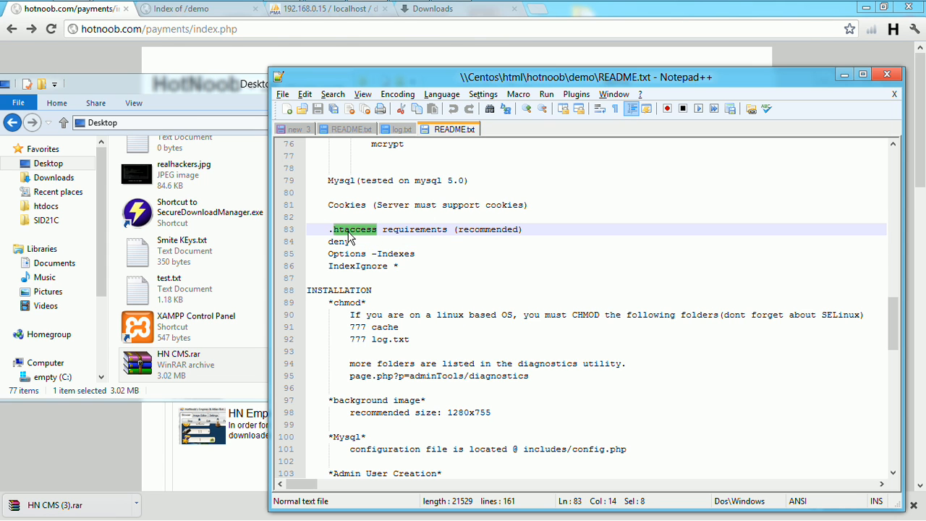
double_click(346, 242)
double_click(395, 253)
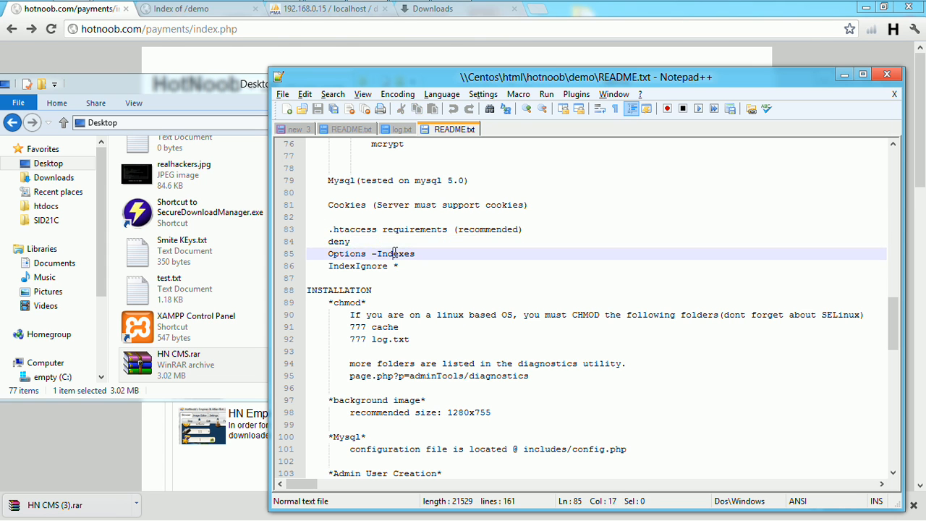
double_click(346, 253)
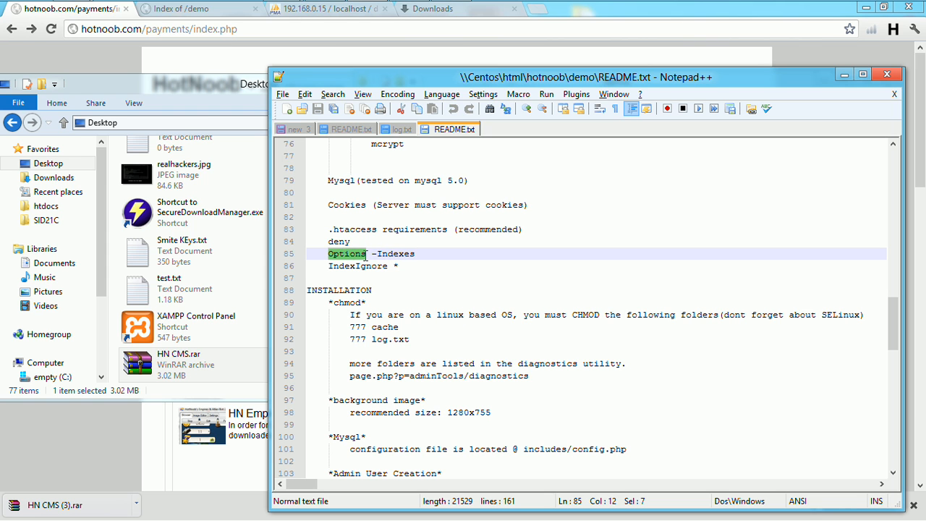
double_click(345, 253)
double_click(395, 253)
click(391, 265)
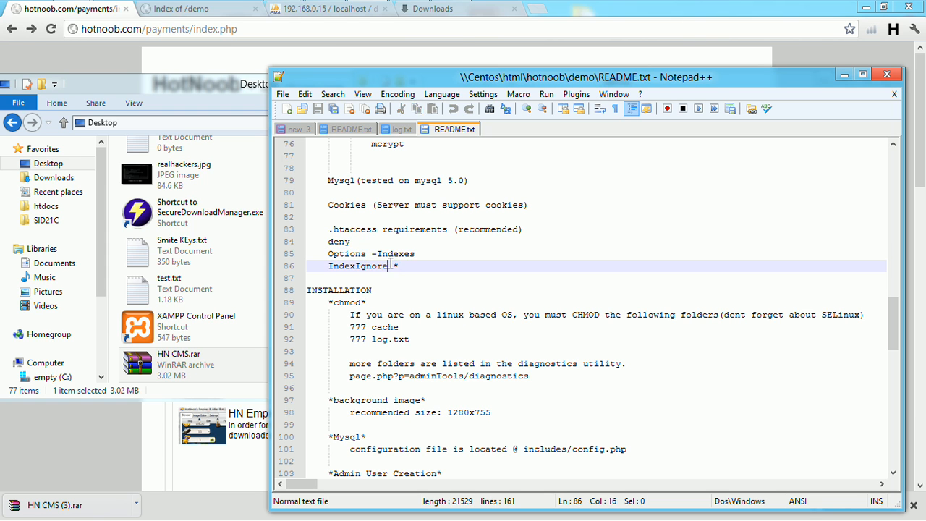
click(433, 260)
drag(398, 266, 307, 241)
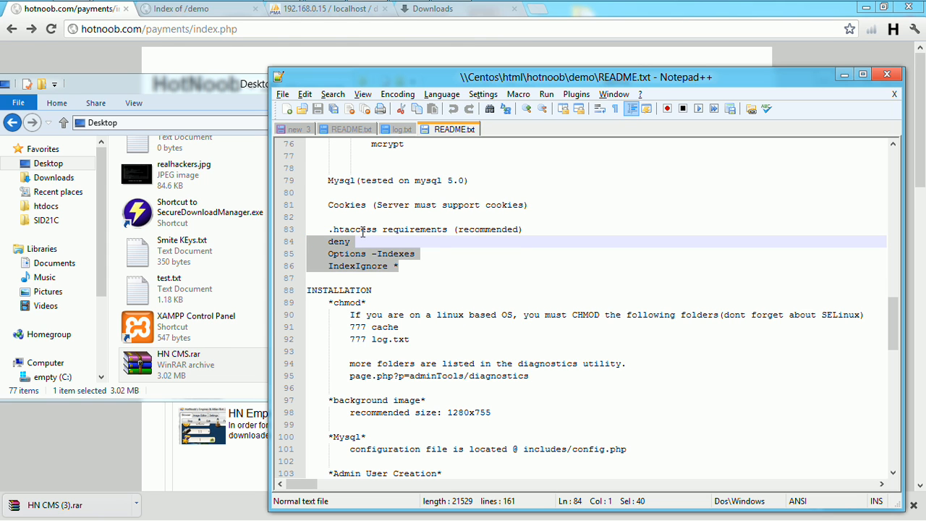
double_click(354, 230)
click(383, 251)
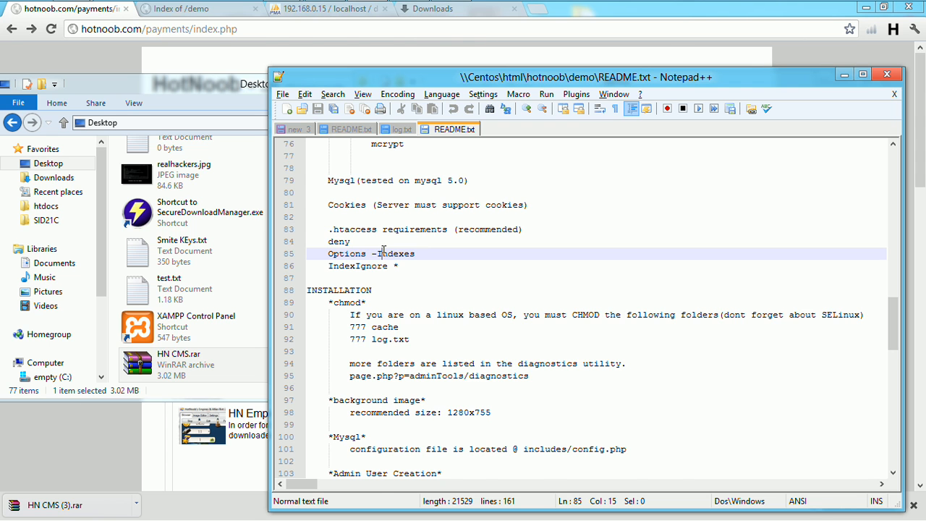
Step: Read the chmod 777 notes for the cache folder and log.txt, then switch to FileZilla
scroll(383, 251, down, 2)
double_click(399, 241)
click(416, 241)
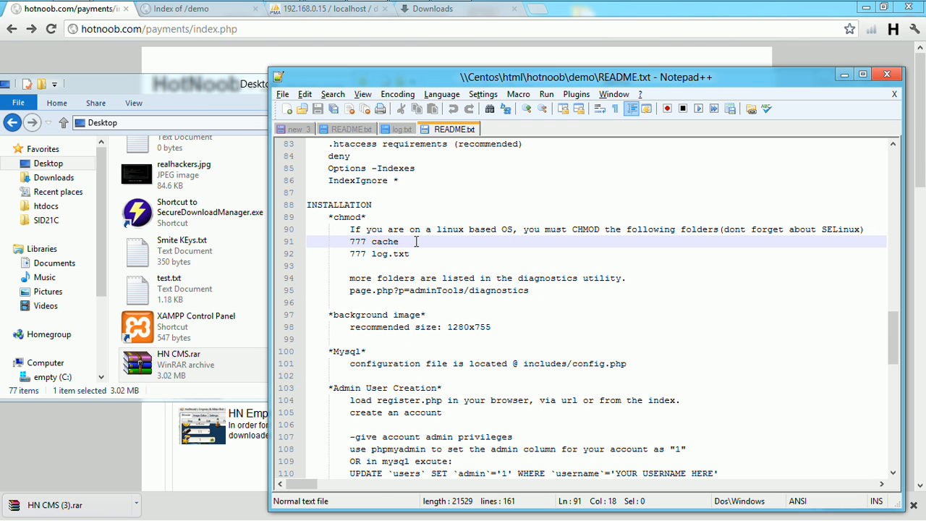
double_click(414, 241)
double_click(376, 230)
click(345, 229)
double_click(346, 217)
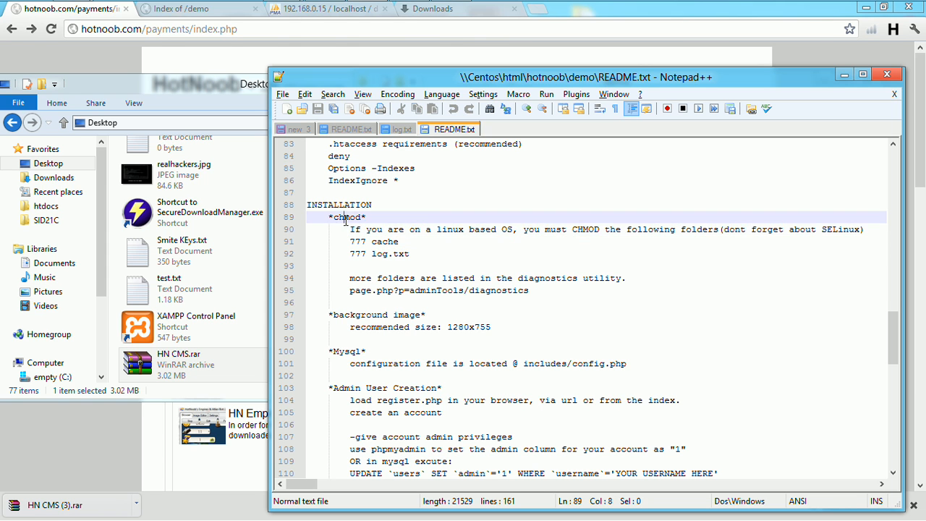
click(379, 230)
double_click(346, 217)
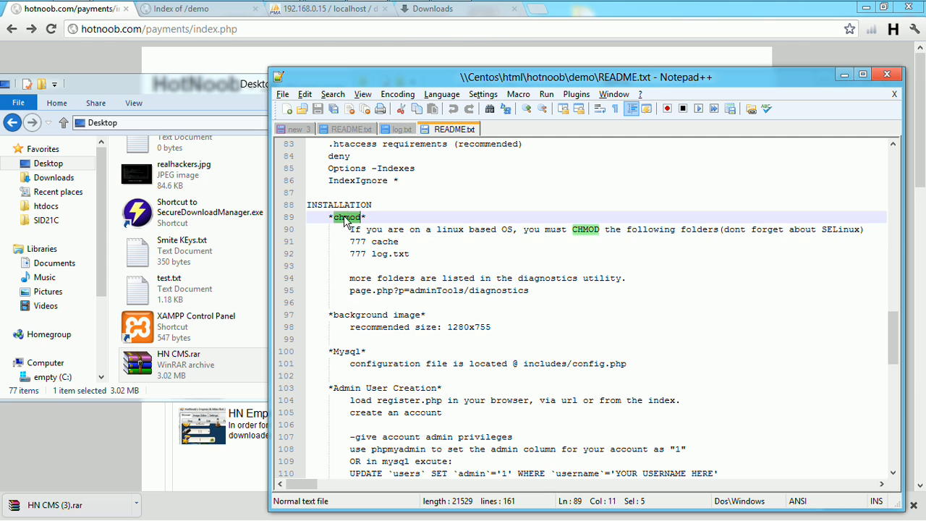
click(425, 234)
double_click(389, 241)
click(396, 244)
double_click(412, 242)
click(386, 244)
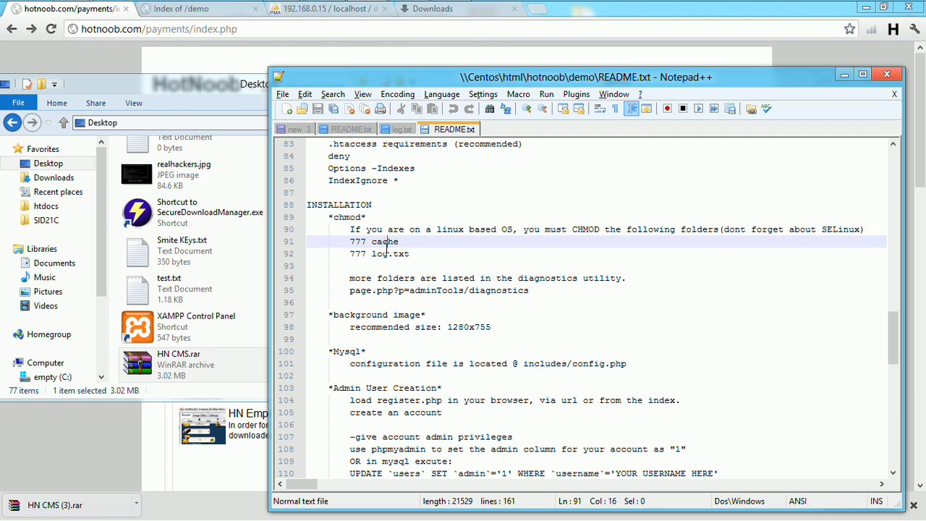
click(400, 254)
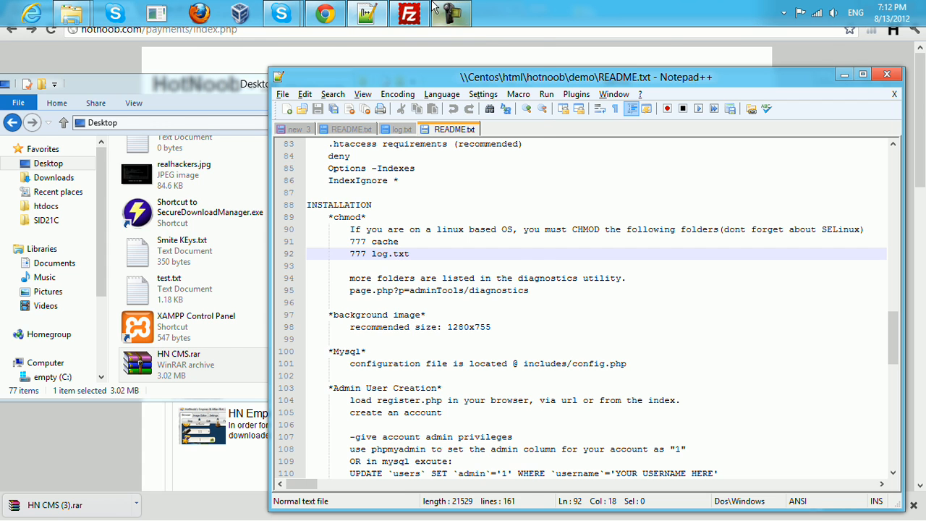
click(409, 13)
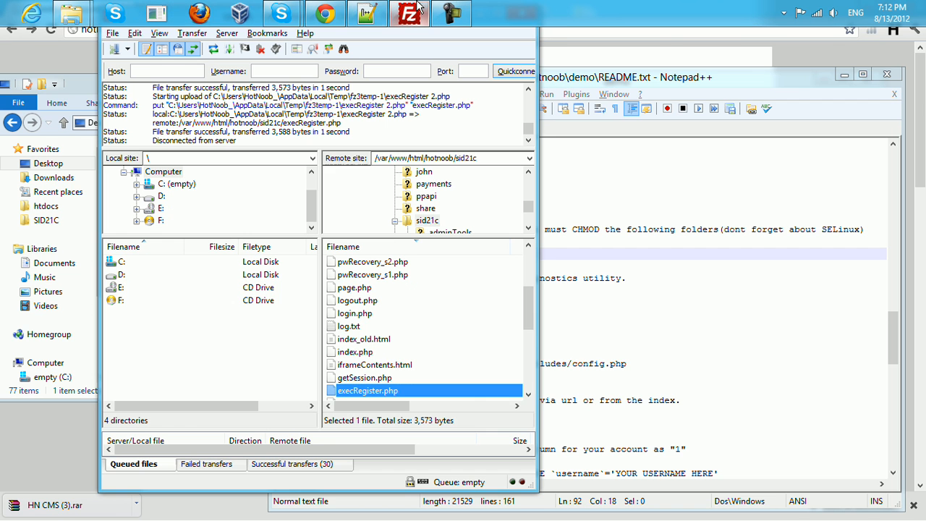
Step: Change the remote site path to /var/www/html/hotnoob/demo
click(479, 157)
click(491, 156)
drag(491, 156, 462, 159)
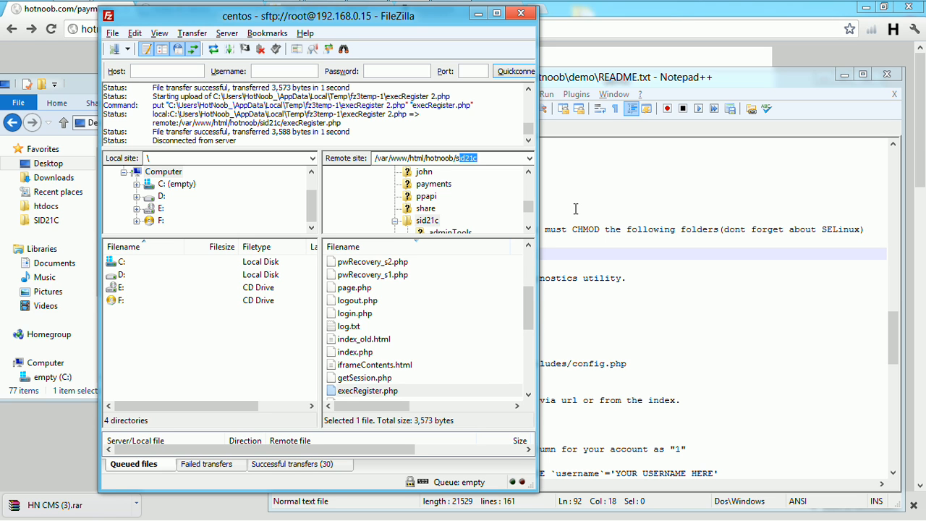
key(BackSpace)
key(BackSpace)
text(demo)
key(Return)
scroll(405, 333, down, 10)
Step: Give the cache folder and all its contents 777 permissions, replacing 755
key(c)
key(c)
key(c)
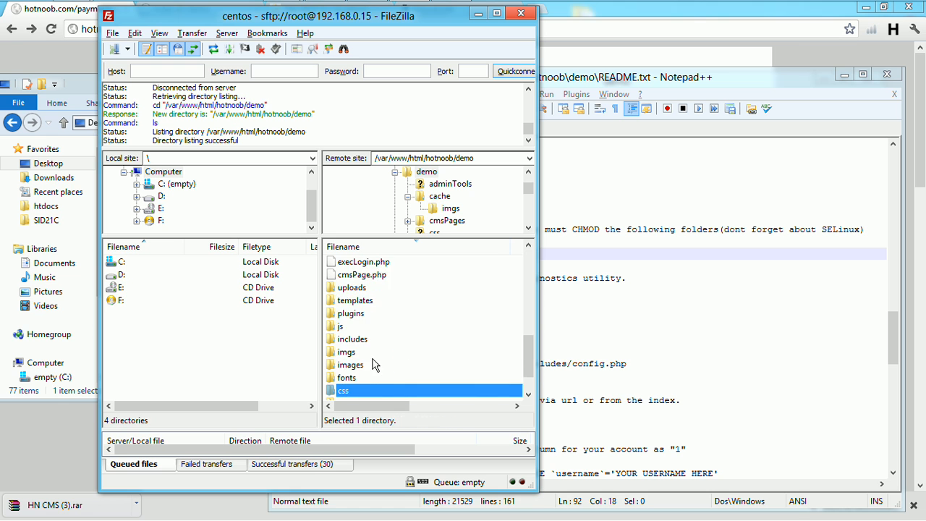
right_click(366, 389)
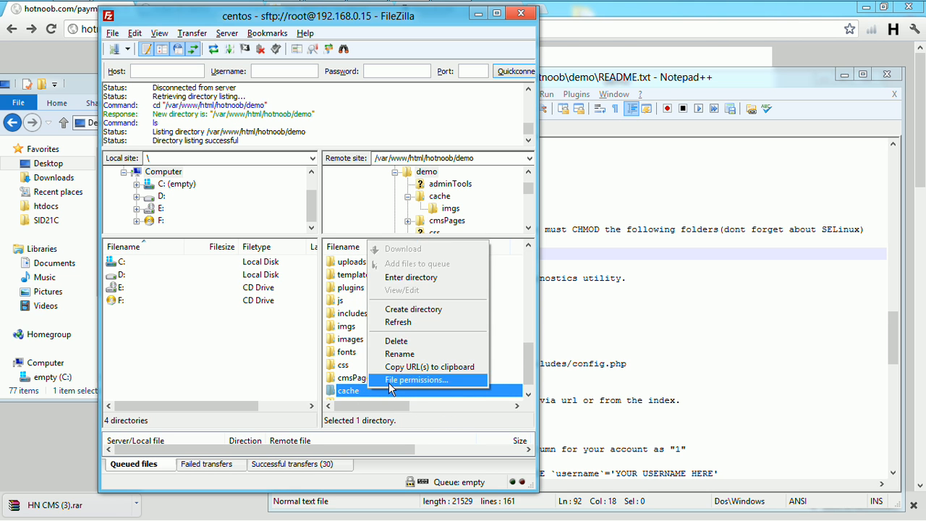
click(406, 379)
click(336, 382)
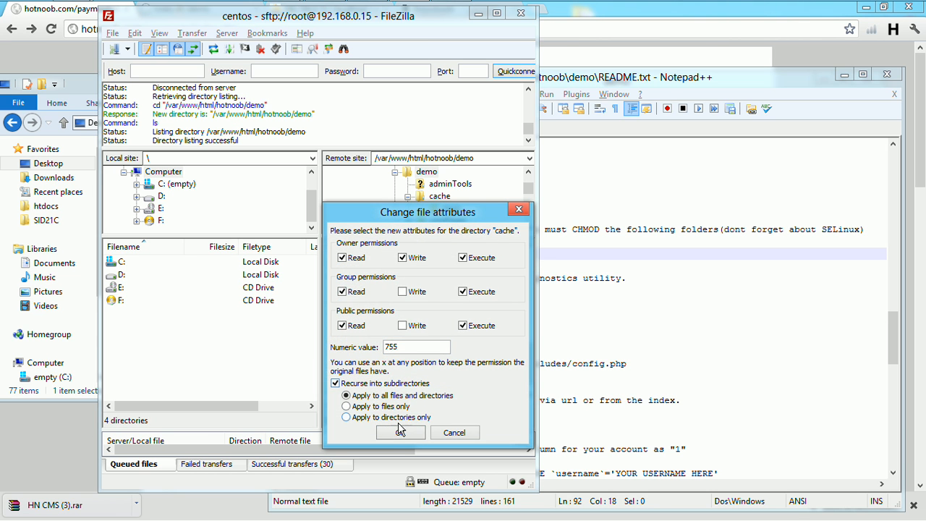
drag(410, 349, 357, 353)
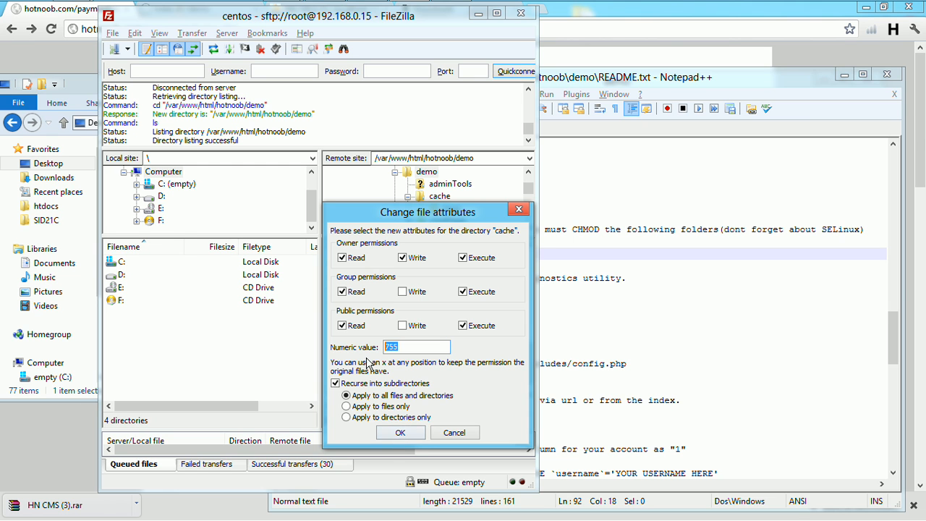
text(777)
click(401, 432)
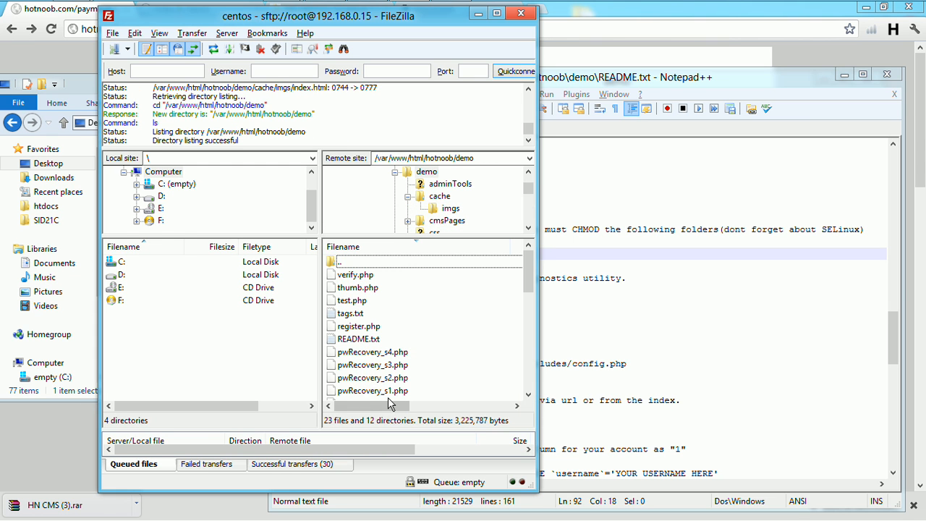
Step: Change log.txt's permissions from 744 to 777
click(381, 354)
scroll(381, 359, down, 6)
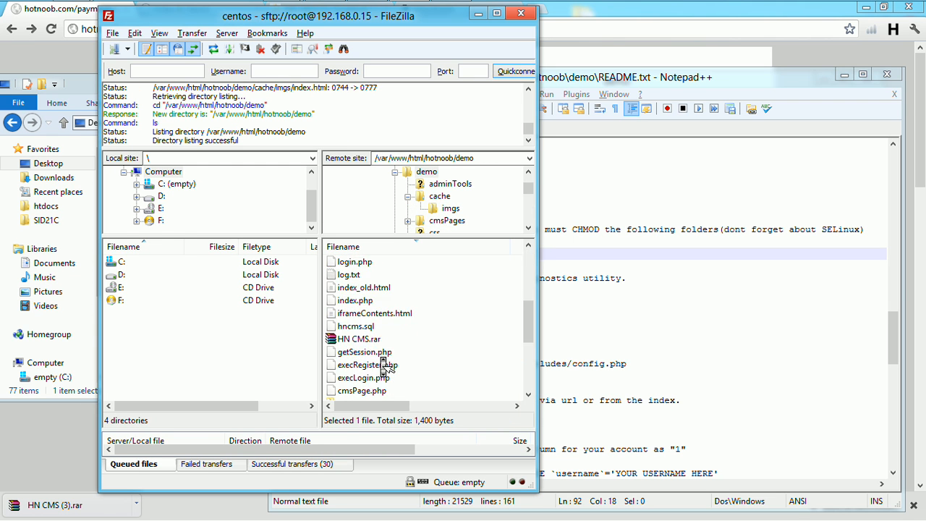
click(659, 377)
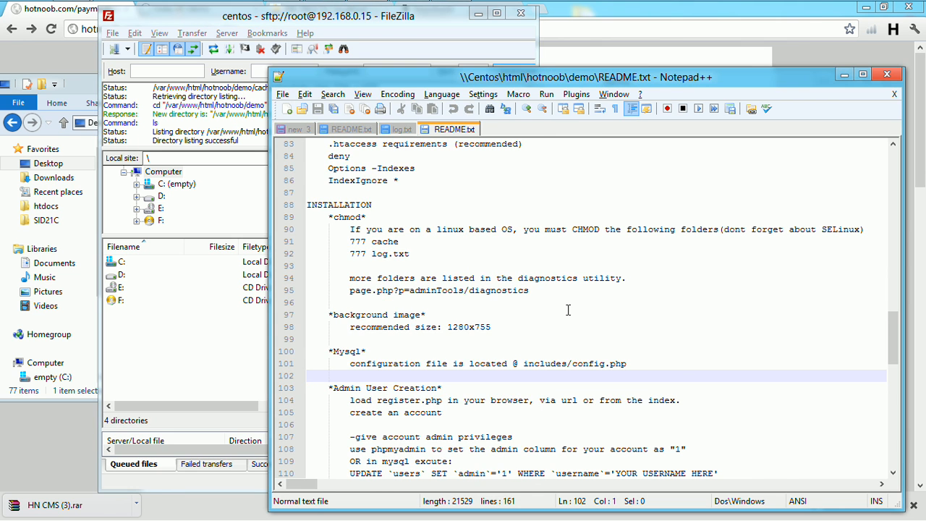
key(alt+Tab)
click(403, 317)
key(l)
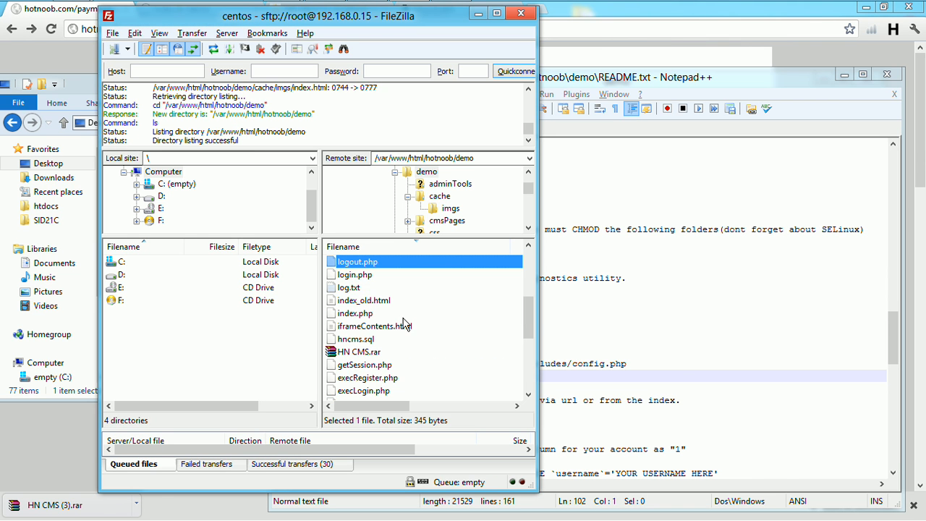
right_click(350, 287)
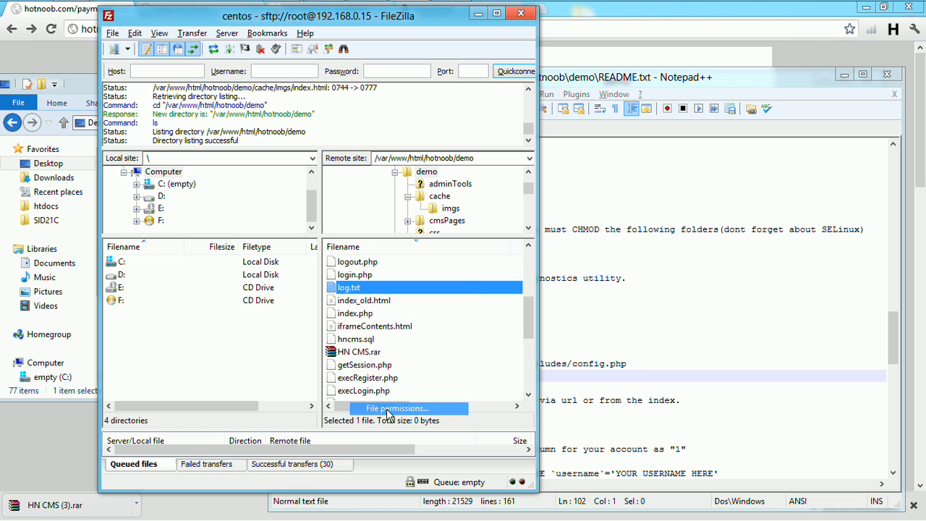
click(388, 409)
drag(418, 369, 379, 369)
text(777)
click(406, 410)
click(587, 269)
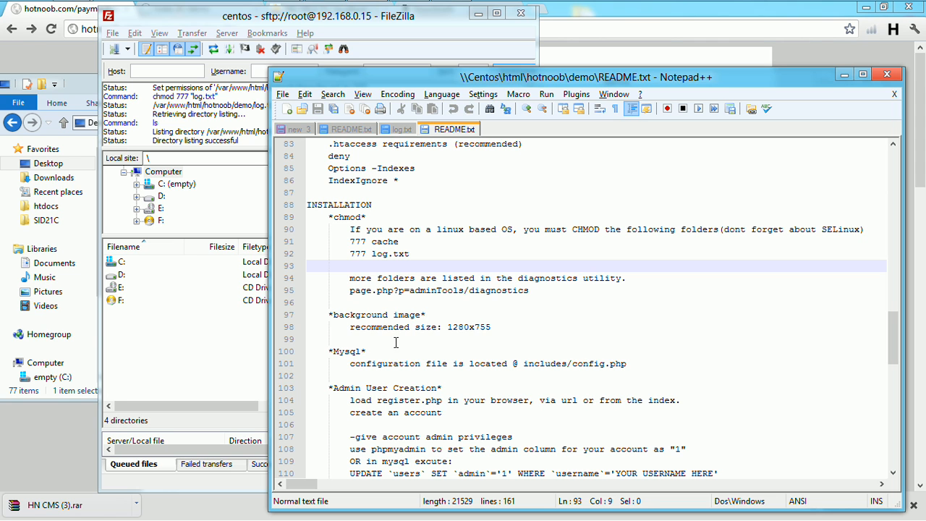
Step: Highlight the README's recommended background image size, 1280x755, on line 98
double_click(378, 329)
drag(422, 316, 468, 316)
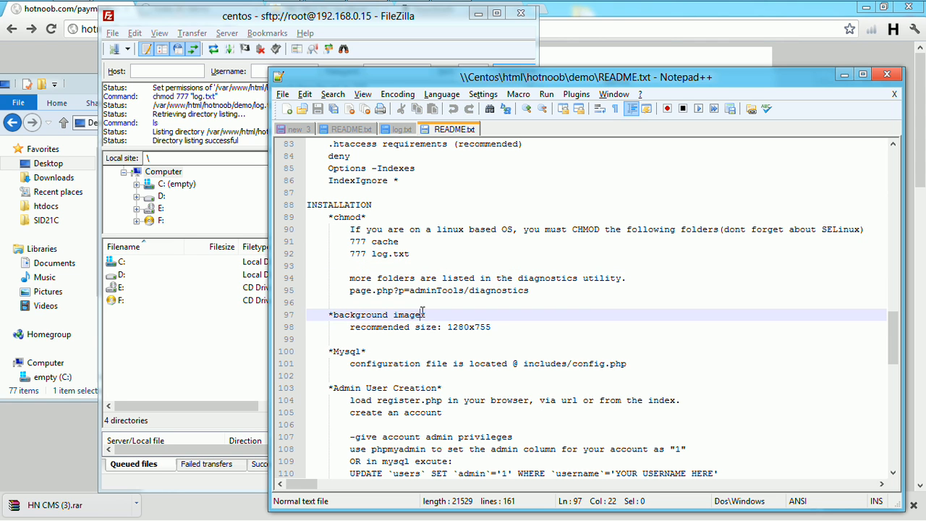
double_click(485, 327)
click(489, 327)
click(456, 329)
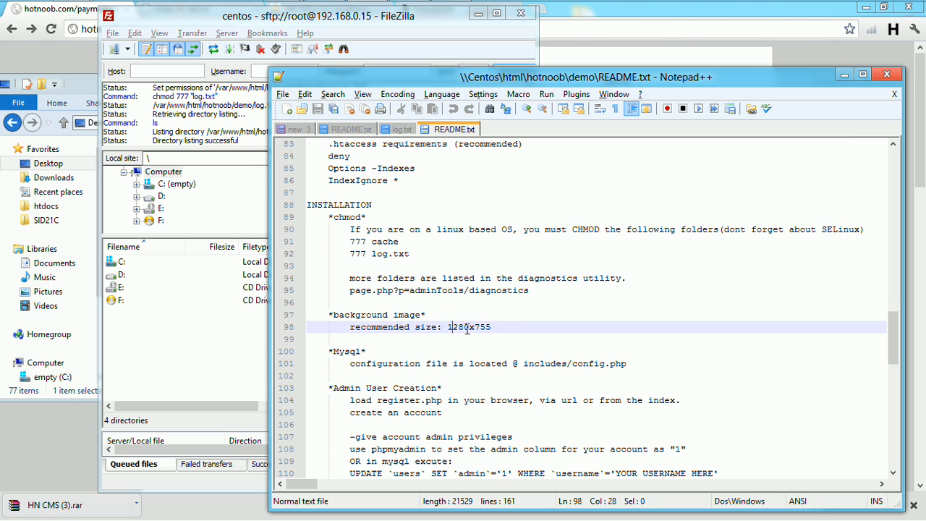
double_click(467, 329)
click(513, 327)
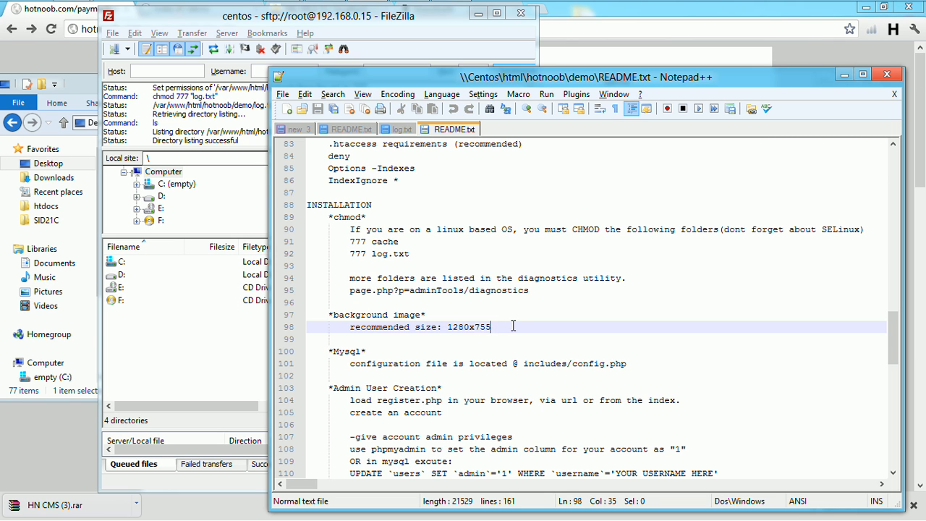
double_click(477, 329)
drag(492, 327, 449, 327)
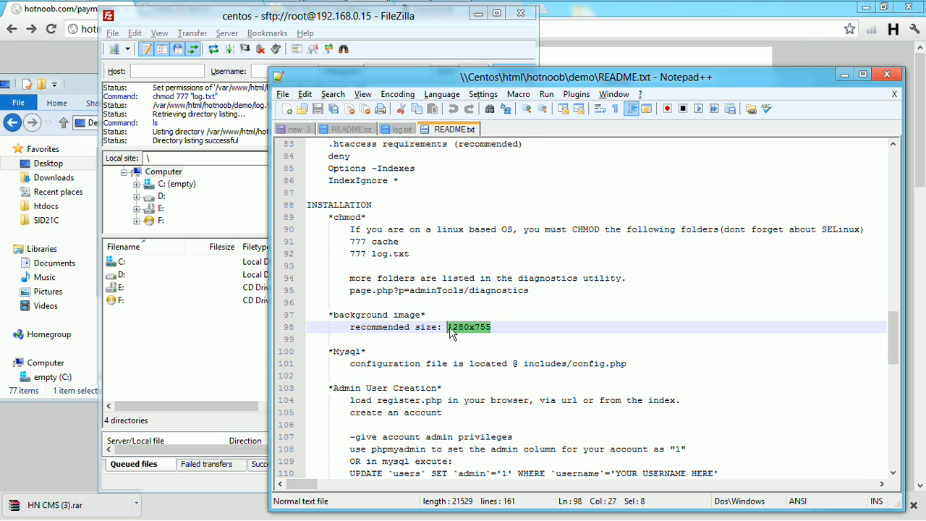
Step: Locate the *Mysql* note naming includes/config.php as the configuration file
click(410, 354)
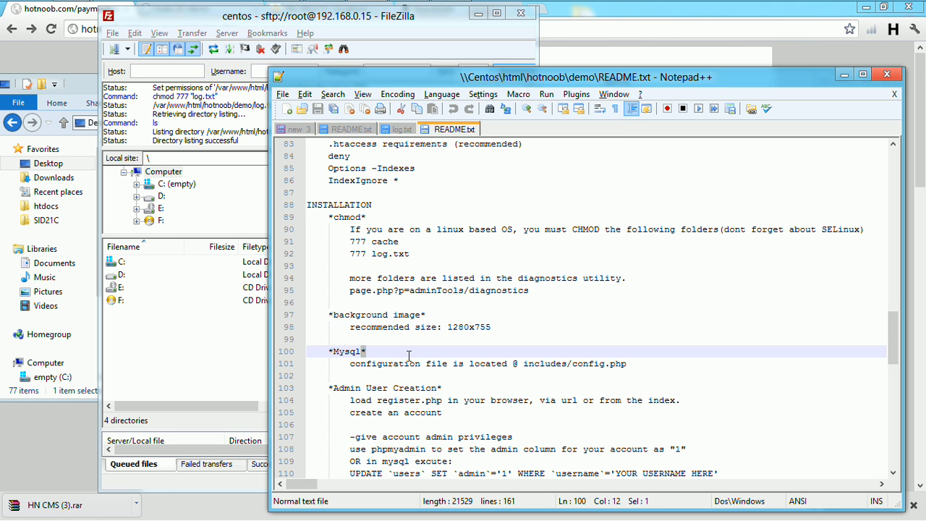
click(403, 362)
double_click(403, 362)
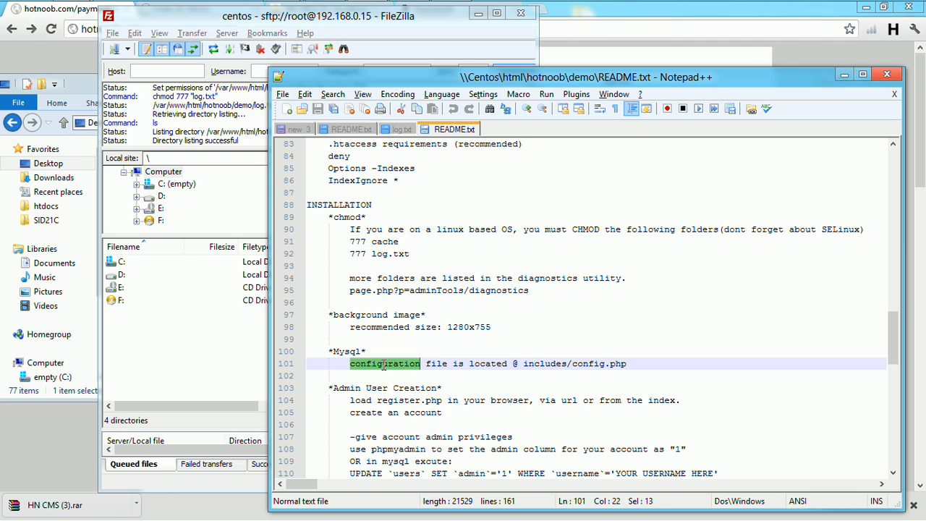
click(383, 365)
double_click(520, 355)
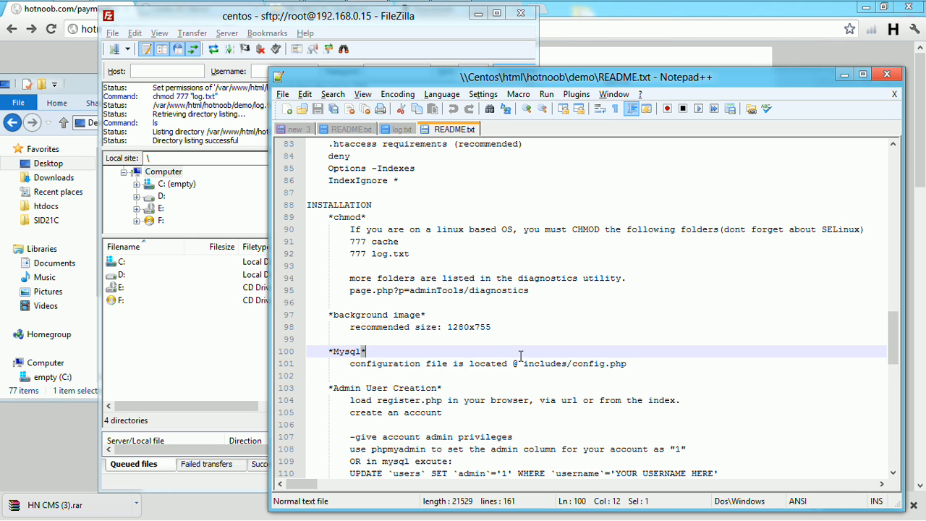
drag(526, 365, 645, 364)
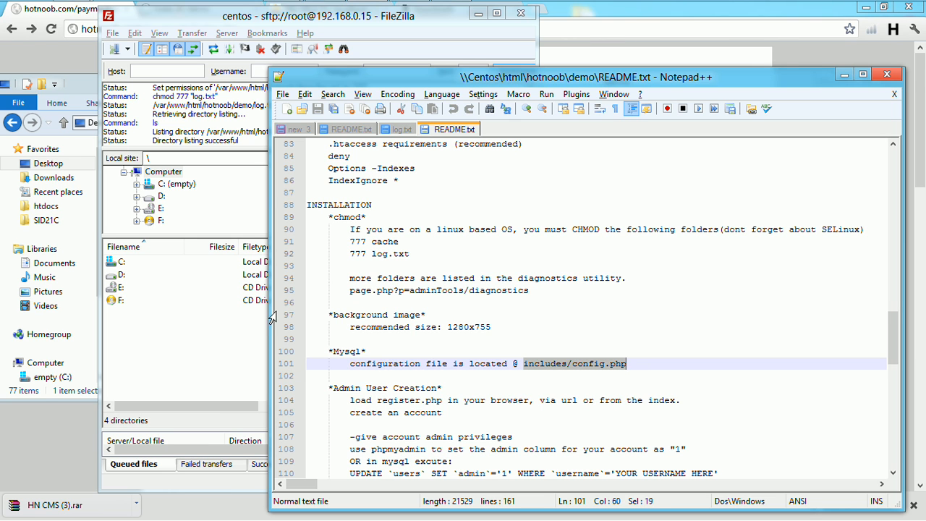
click(73, 79)
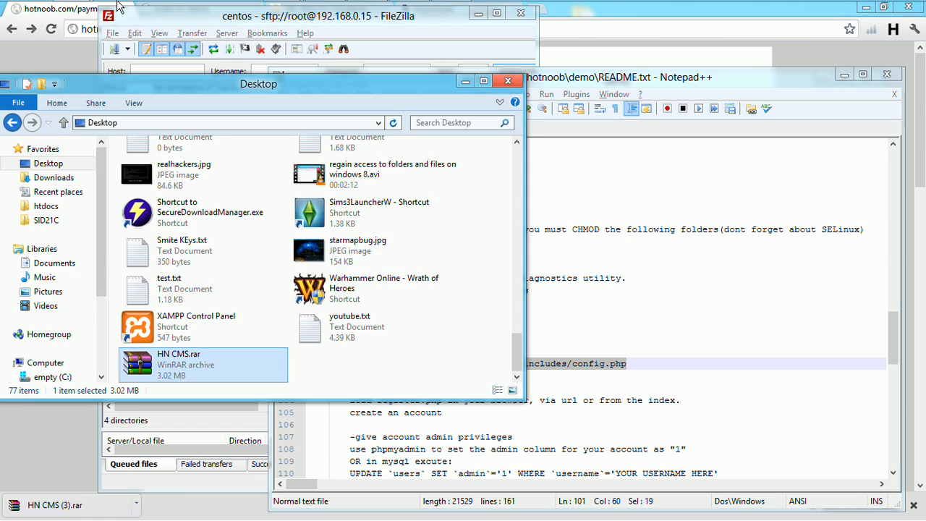
Step: Open config.php from the demo site's includes folder with Edit with Notepad++
mouse_move(84, 7)
click(202, 84)
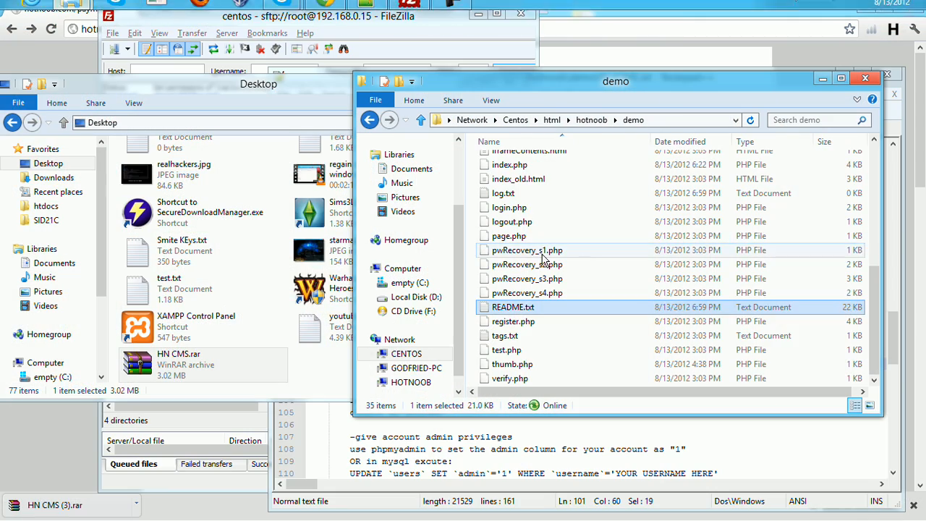
key(Home)
key(Down)
key(Down)
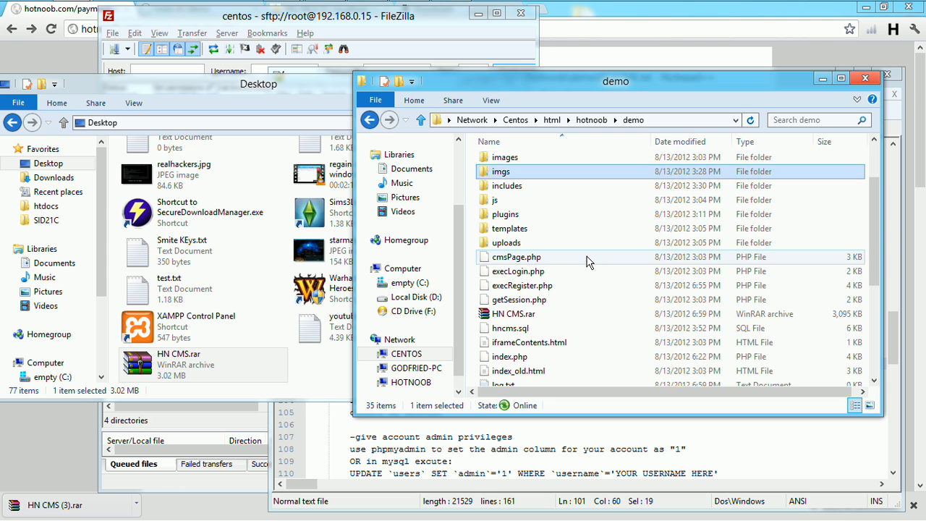
key(Return)
click(535, 192)
right_click(542, 205)
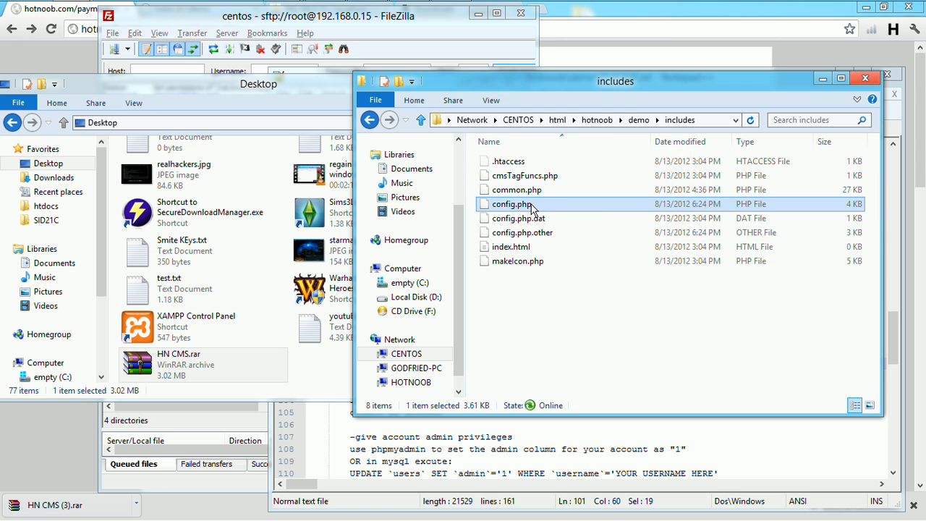
click(617, 232)
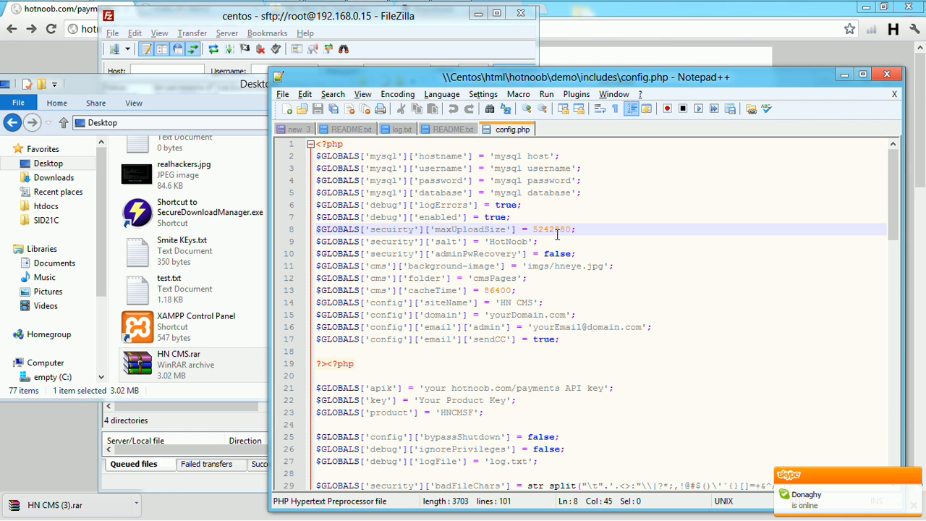
Step: Set the MySQL host to localhost and the username to demo
drag(495, 157, 550, 156)
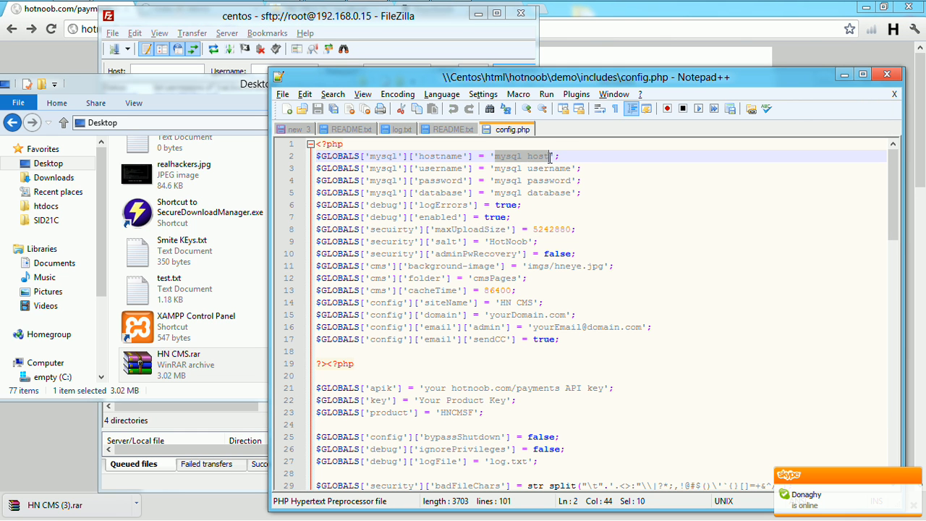
text(localhost)
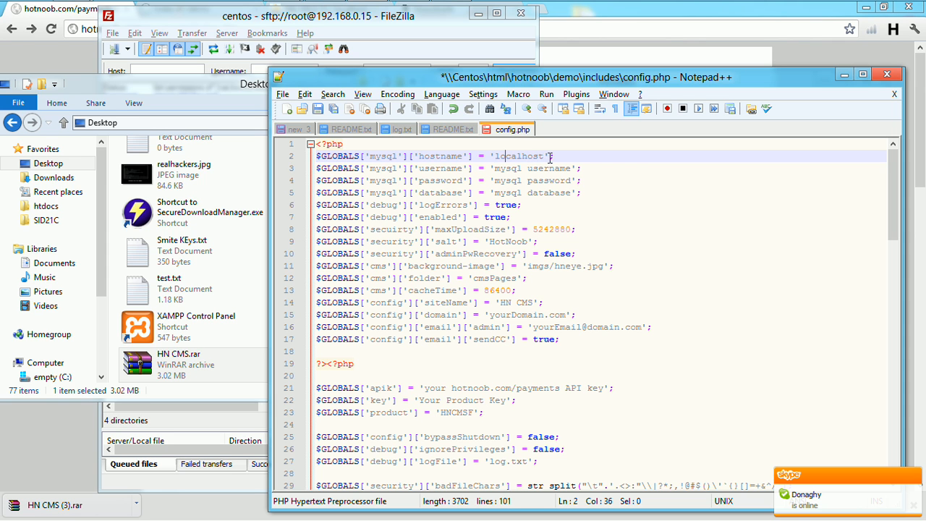
text(p)
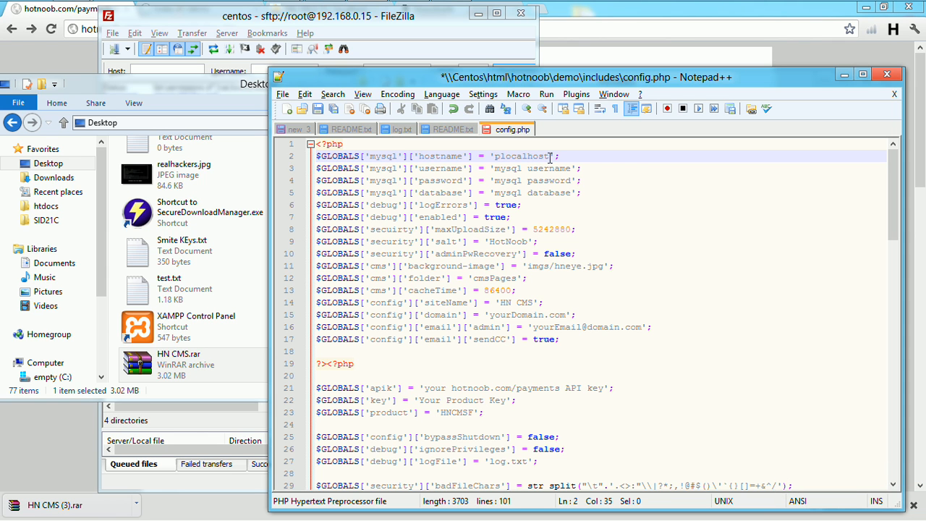
text(:)
key(BackSpace)
key(BackSpace)
drag(495, 168, 571, 168)
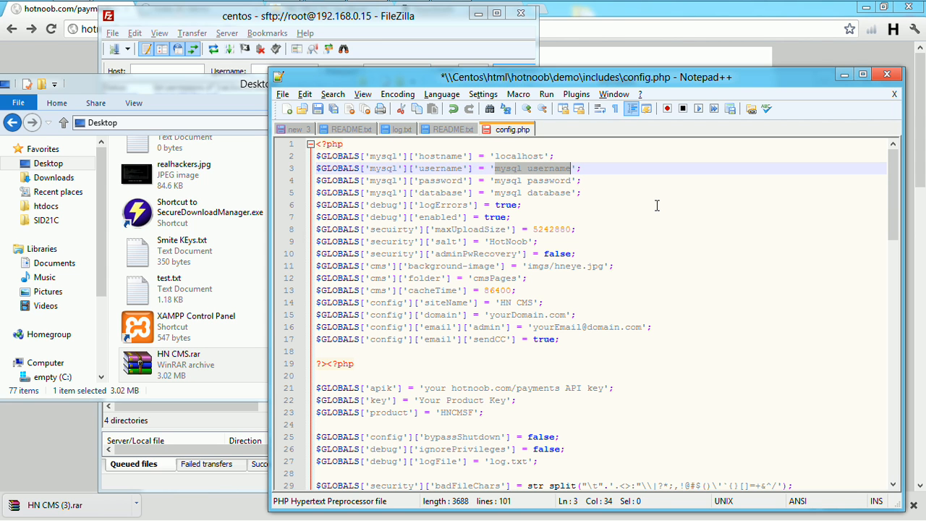
key(Delete)
text(demo)
Step: Paste the database password from new 3, set the database to demo, and save
drag(495, 180, 573, 180)
key(Delete)
click(300, 129)
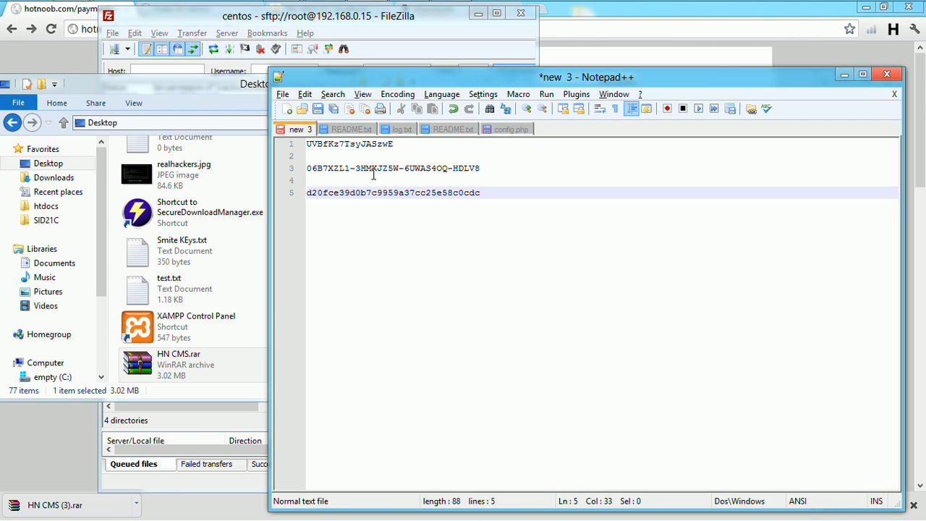
double_click(355, 146)
click(491, 130)
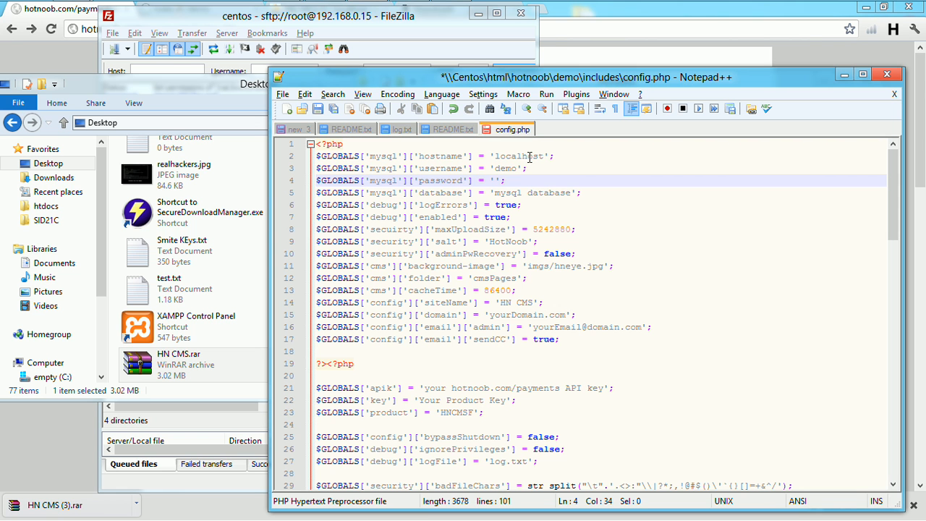
drag(494, 192, 573, 195)
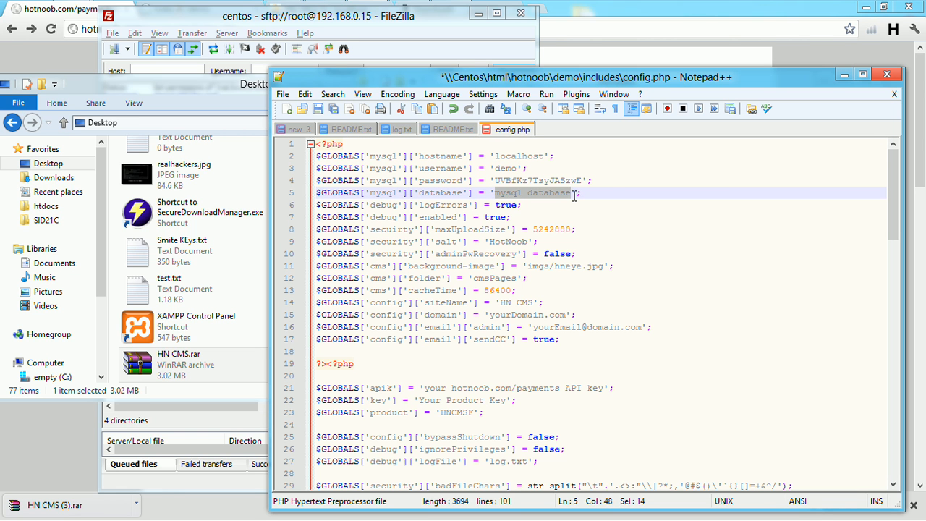
text(demo)
key(ctrl+s)
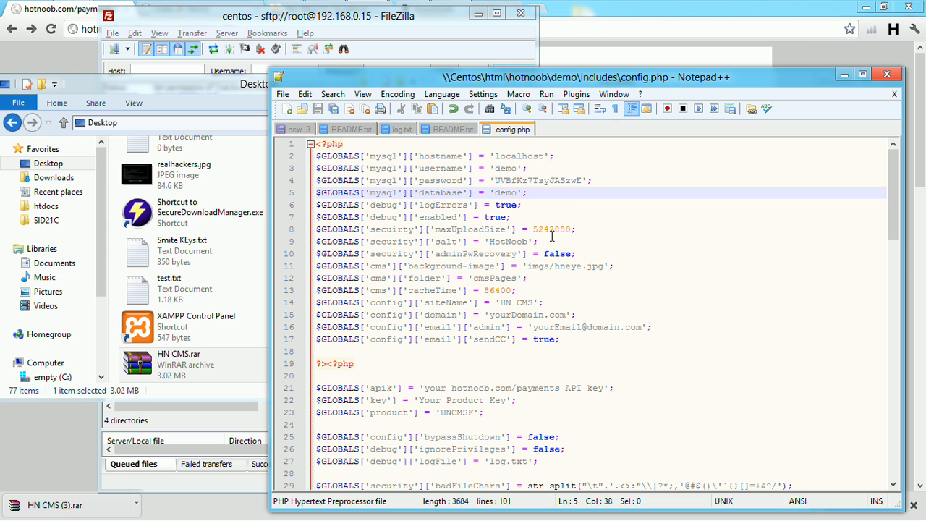
click(551, 237)
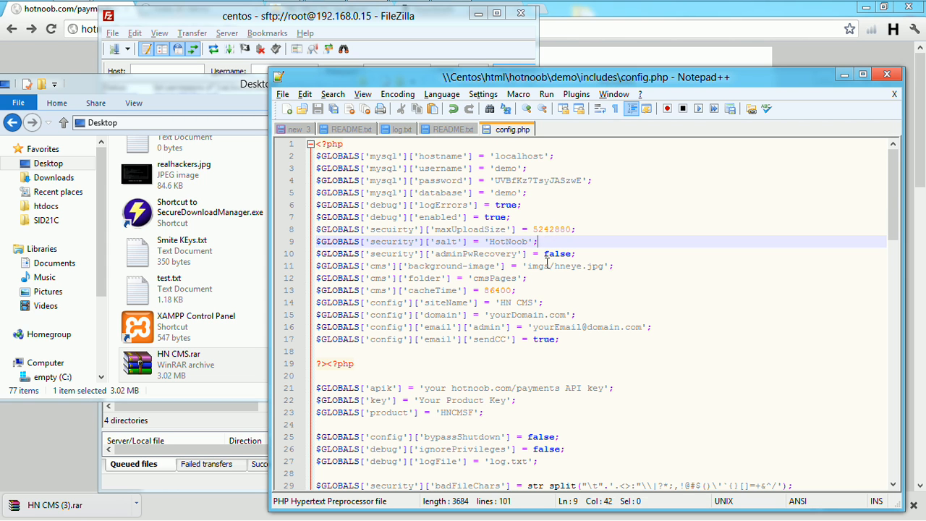
drag(551, 237, 544, 280)
Step: Replace the yourDomain placeholder with hotnoob.com/demo/, leaving the admin email unchanged
click(544, 288)
double_click(514, 319)
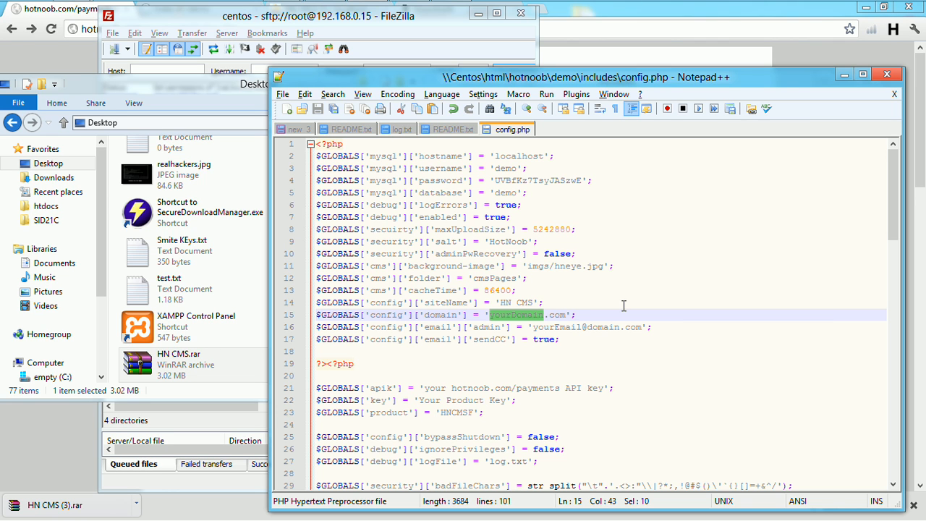
text(hotnoob)
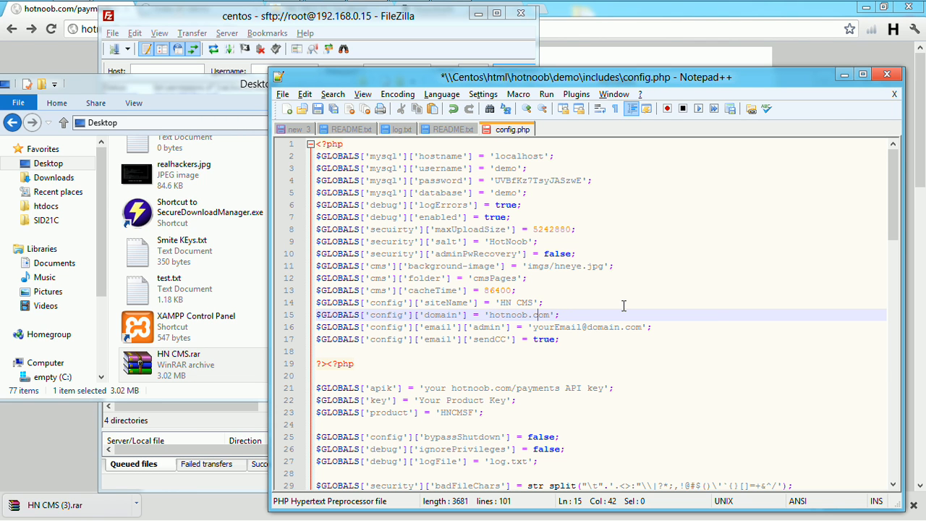
text(/h)
text(emo)
click(545, 327)
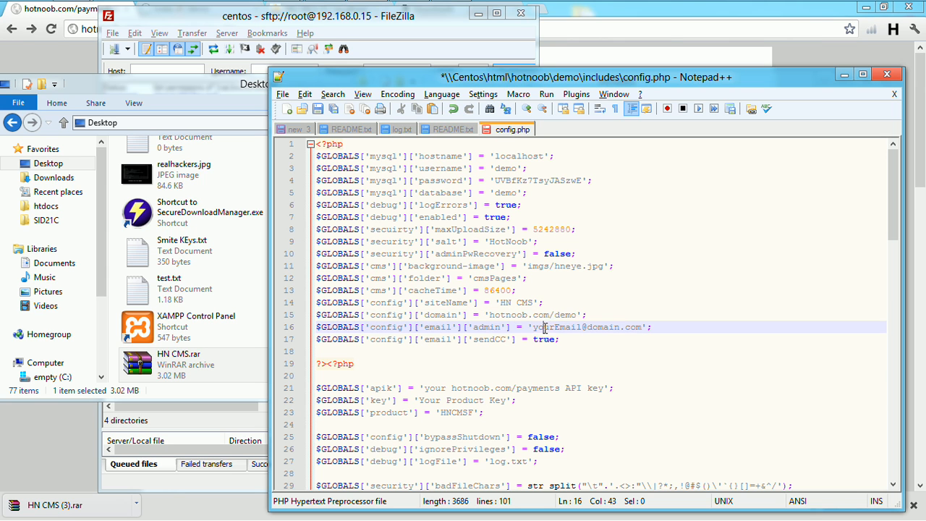
double_click(564, 327)
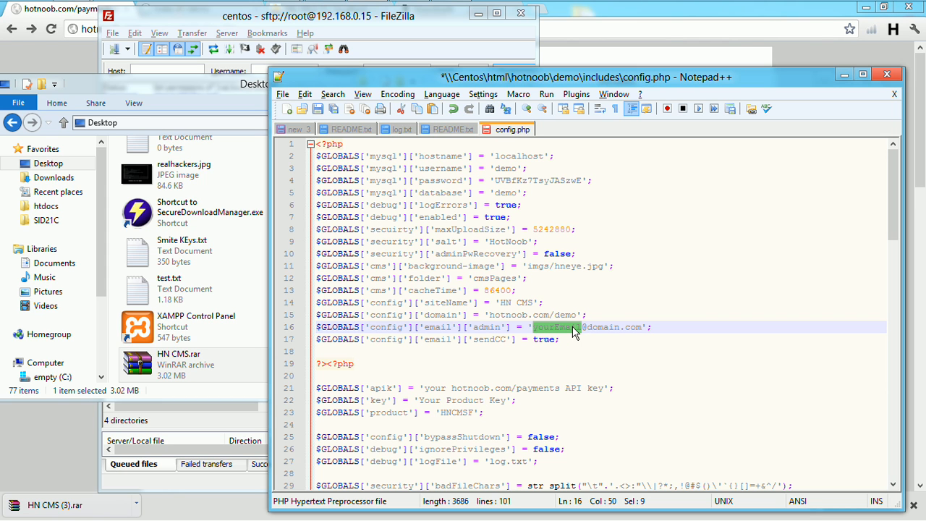
click(573, 328)
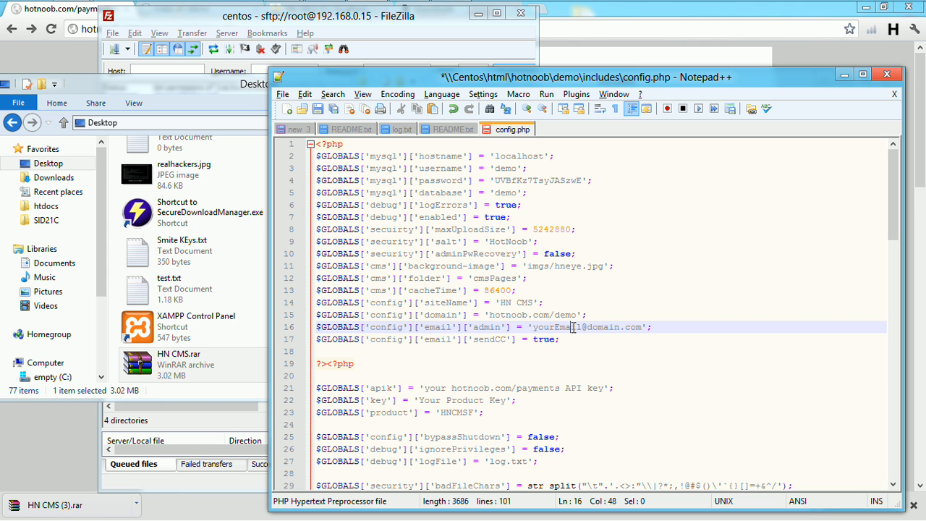
double_click(573, 327)
drag(640, 327, 533, 330)
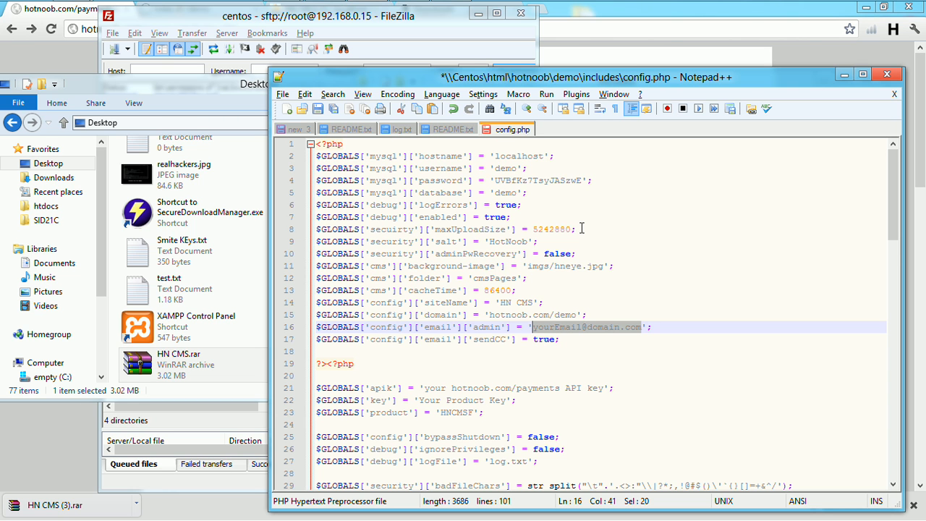
scroll(582, 228, down, 1)
scroll(579, 246, down, 1)
scroll(577, 286, up, 2)
click(535, 328)
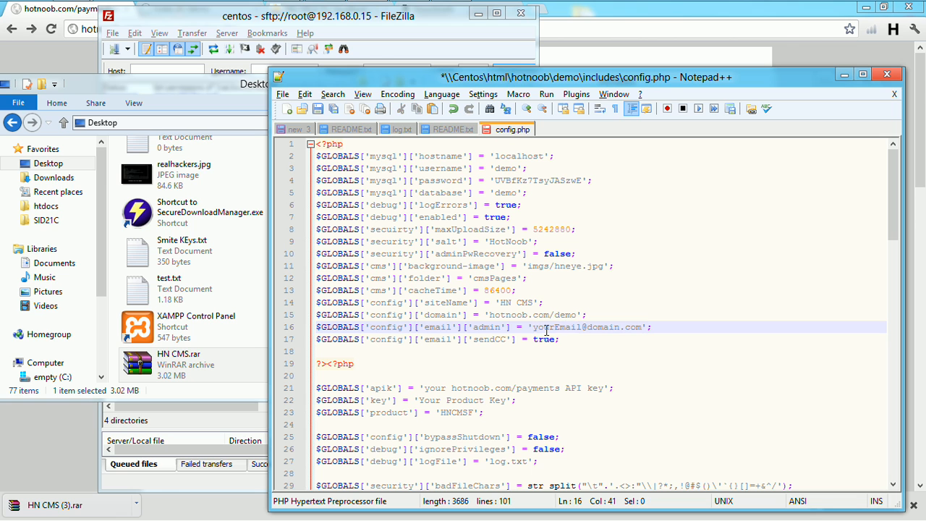
double_click(545, 330)
Step: Change sendCC from true to false and save config.php
click(543, 351)
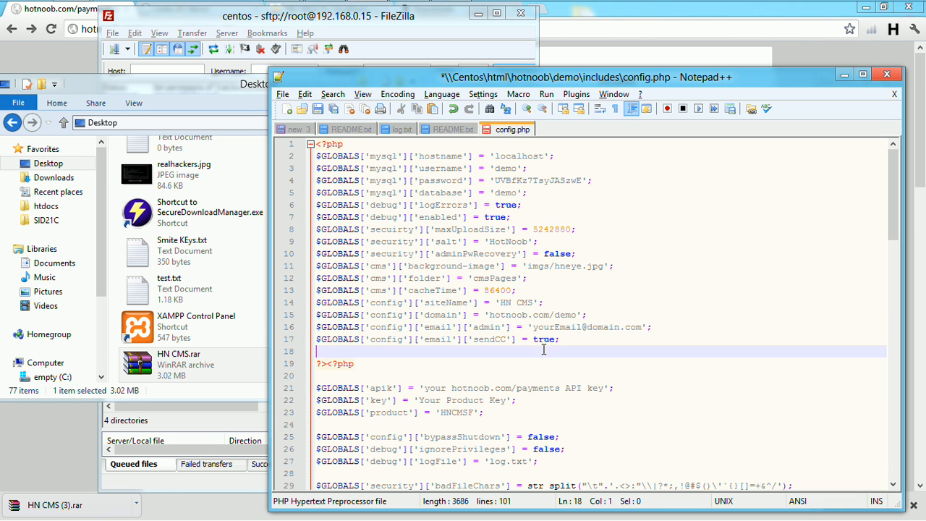
click(536, 340)
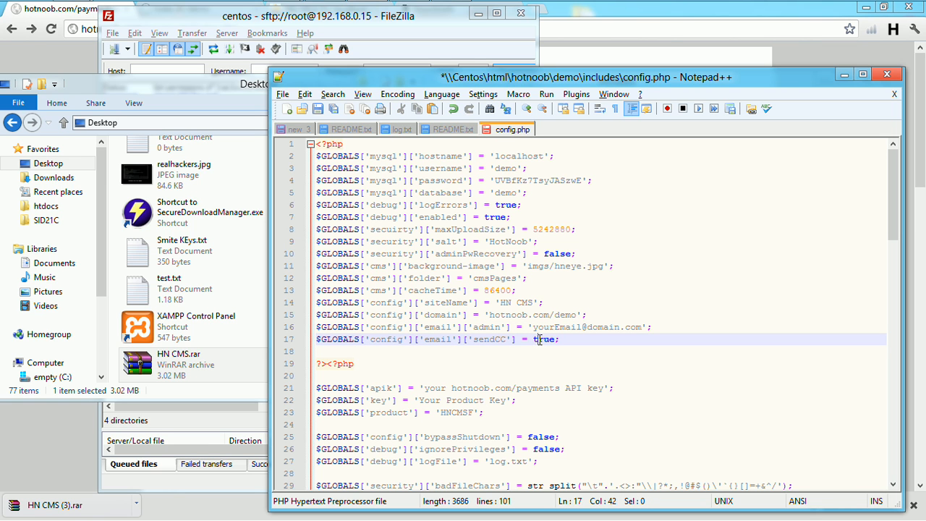
double_click(538, 339)
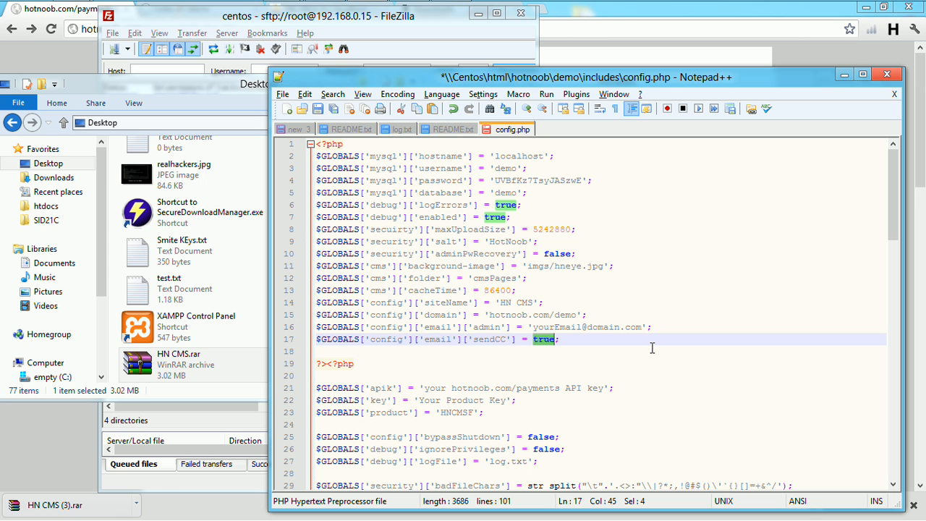
text(fa)
key(ctrl+s)
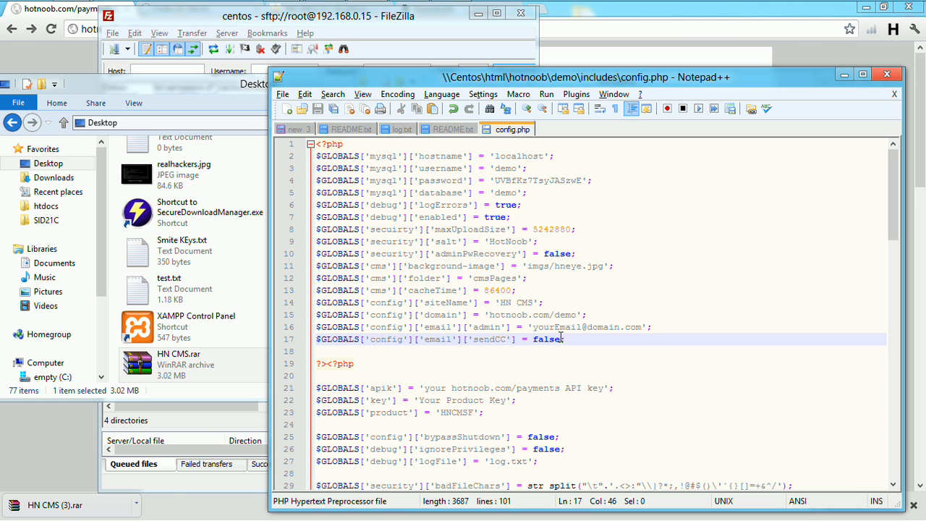
Step: Review the config settings block from cms folder through maxUploadSize, salt and siteName
click(500, 277)
drag(591, 337, 313, 156)
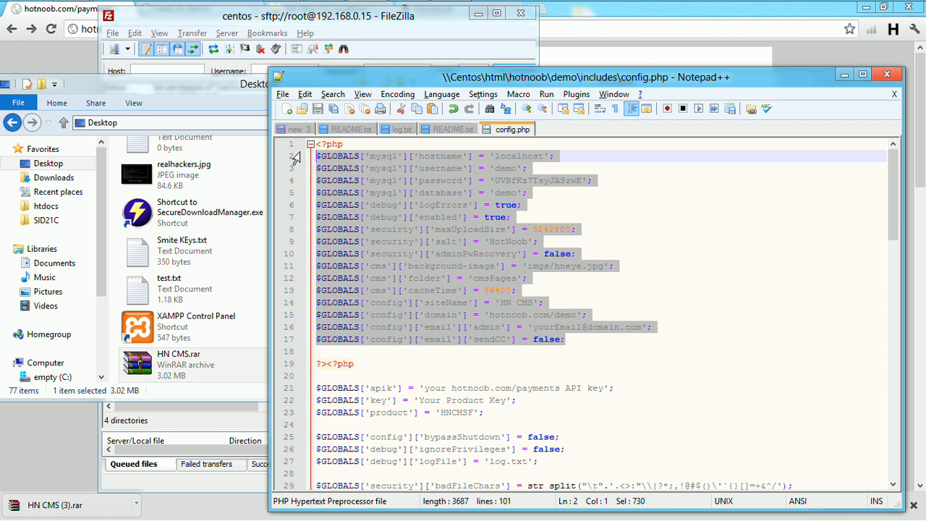
click(400, 210)
double_click(469, 230)
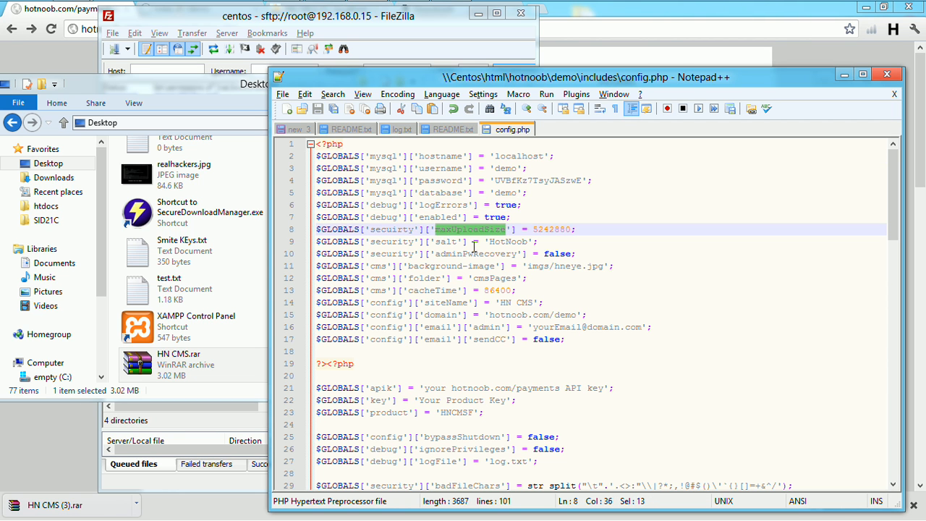
click(474, 242)
double_click(497, 254)
click(568, 302)
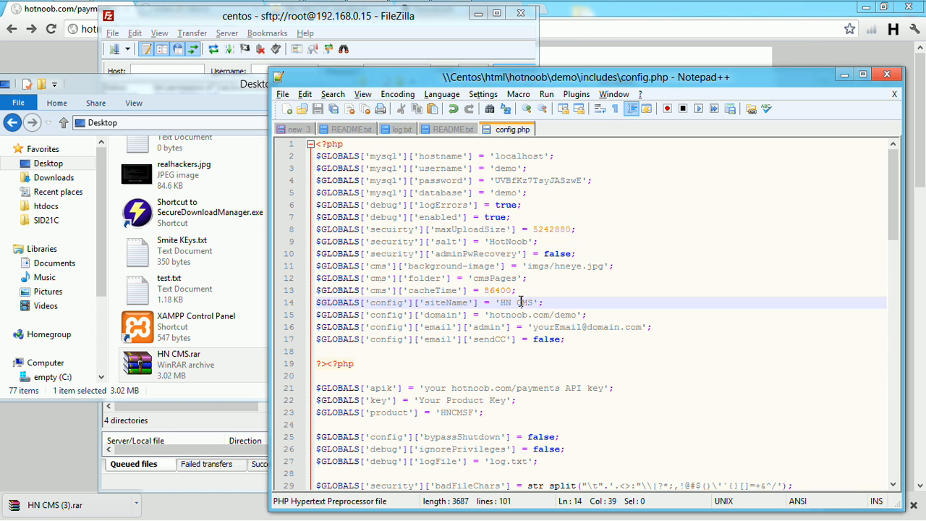
scroll(567, 304, down, 3)
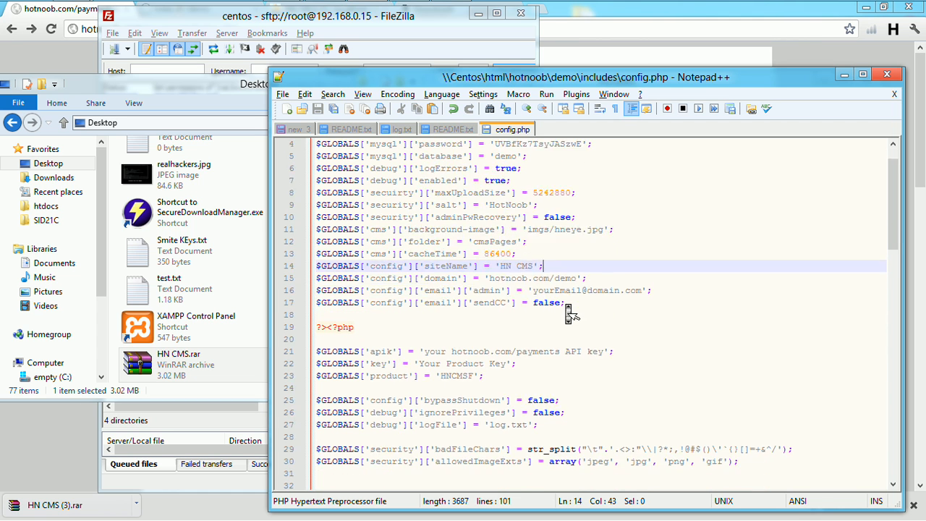
scroll(568, 308, down, 2)
Step: Replace the apik placeholder on line 21 with the API key from new 3
click(449, 254)
double_click(449, 253)
double_click(481, 254)
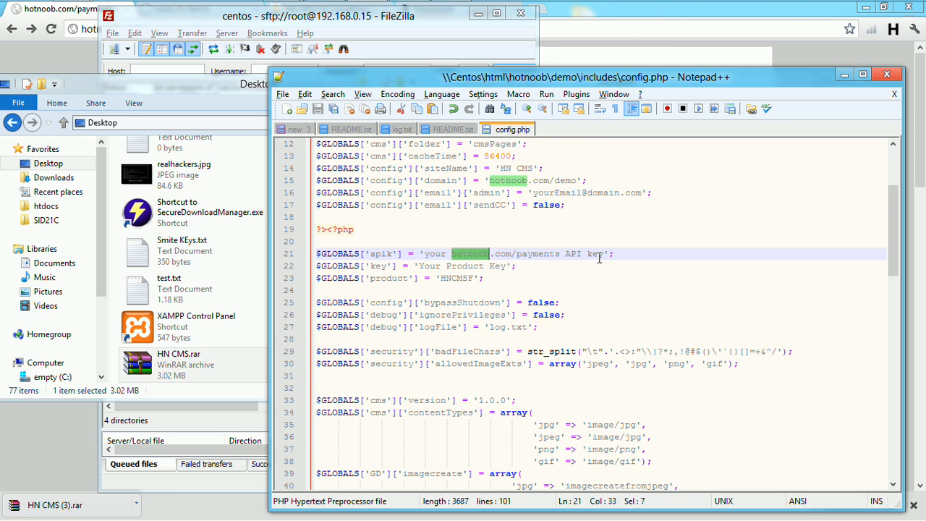
mouse_move(606, 255)
mouse_down()
mouse_move(420, 253)
mouse_move(605, 253)
mouse_up()
click(430, 247)
key(Delete)
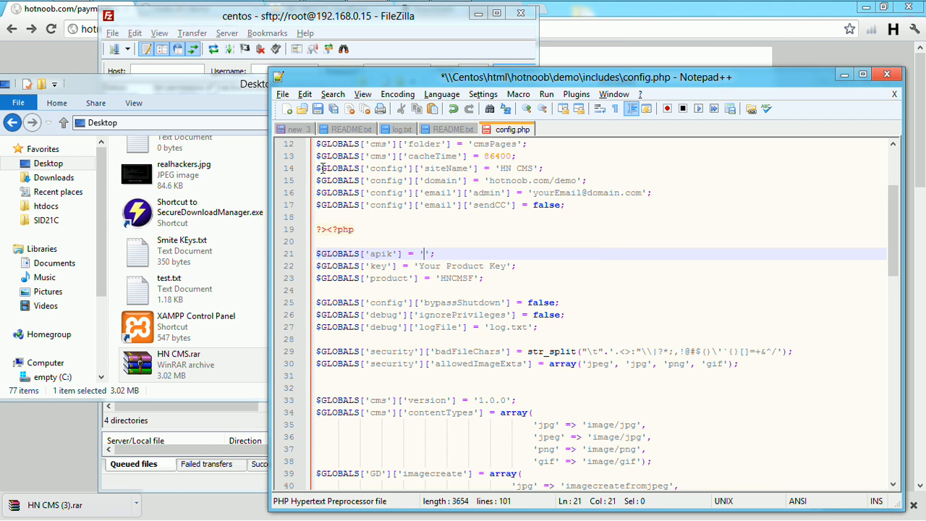
click(301, 129)
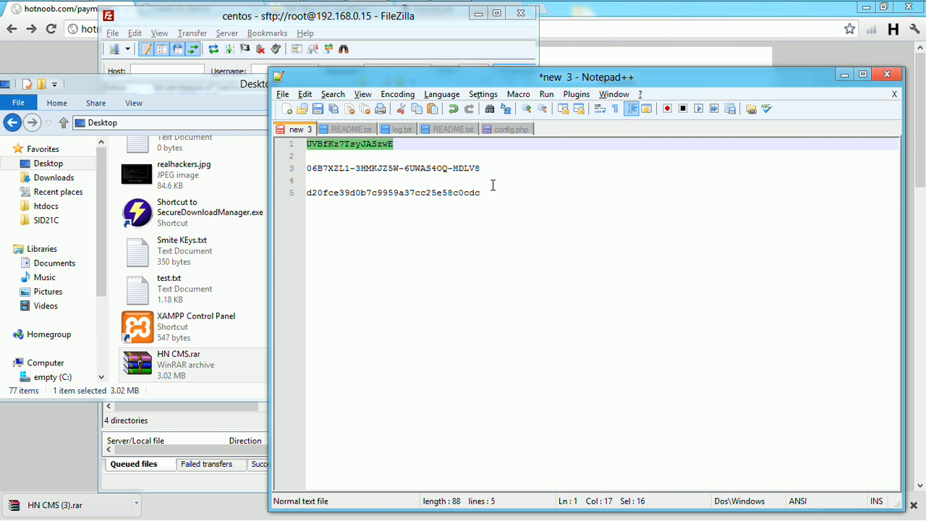
double_click(463, 193)
key(ctrl+c)
click(506, 129)
key(ctrl+v)
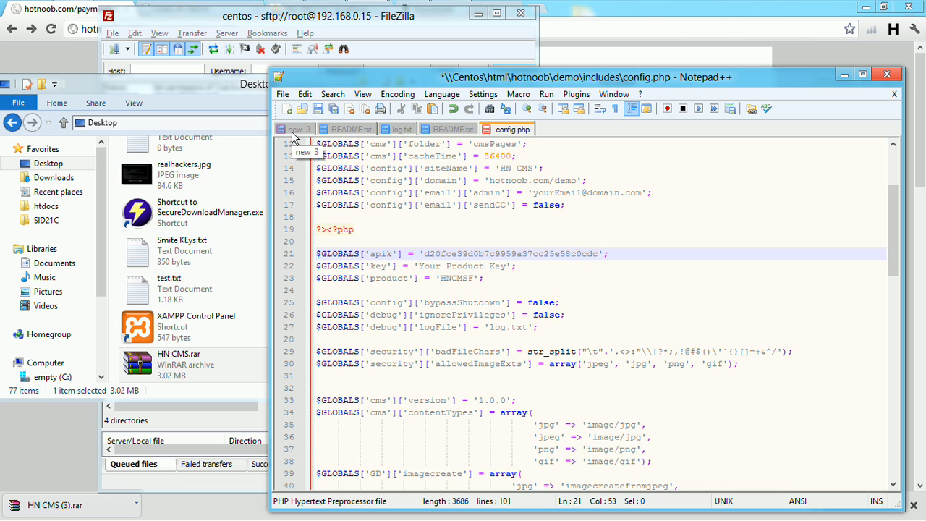
Step: Paste the product key over 'Your Product Key' on line 22 and save
click(298, 129)
drag(477, 168, 391, 179)
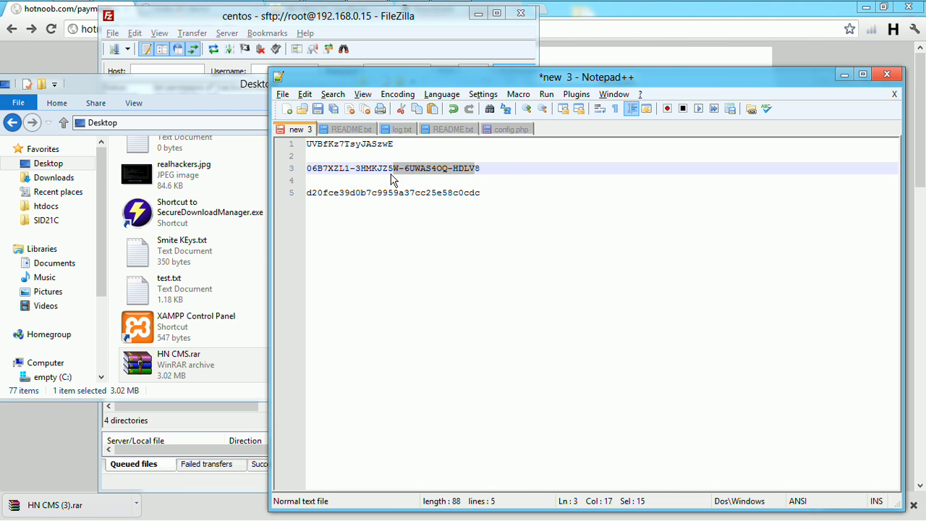
key(shift+Home)
key(ctrl+c)
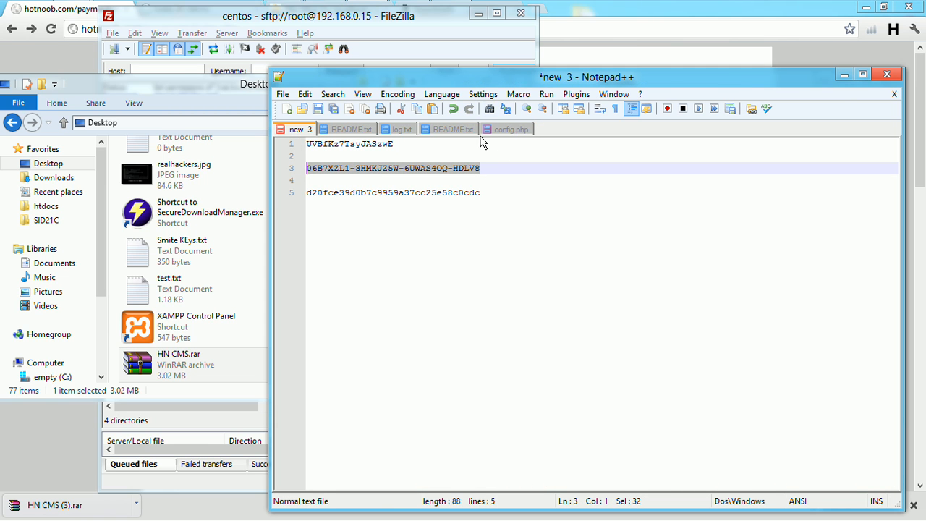
click(507, 129)
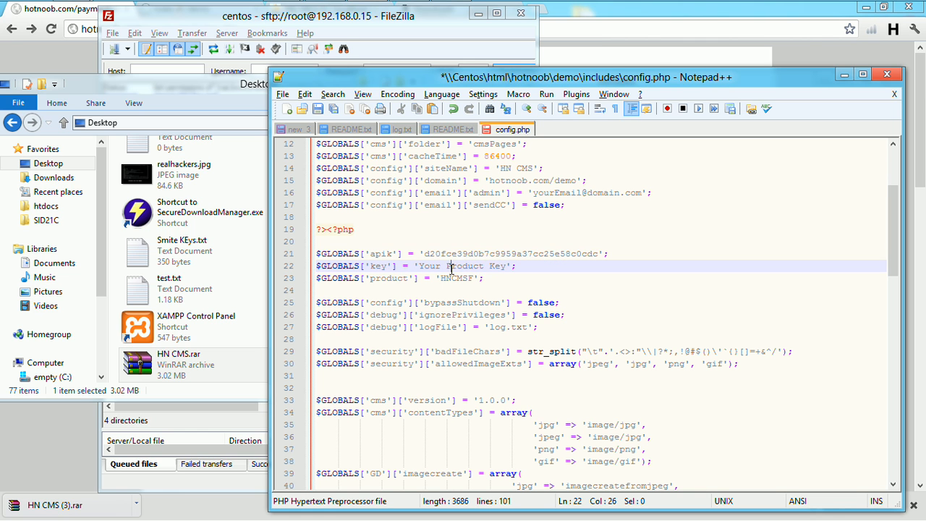
double_click(453, 266)
drag(504, 269, 418, 267)
key(ctrl+v)
key(ctrl+s)
drag(619, 267, 277, 256)
key(ctrl+c)
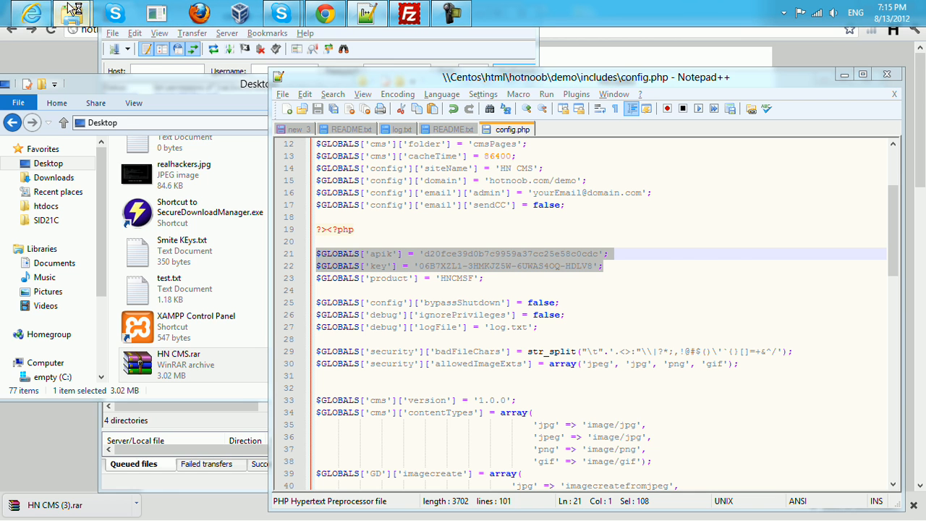
Step: Open config.php.other from the includes folder in Notepad++
mouse_move(73, 13)
click(164, 59)
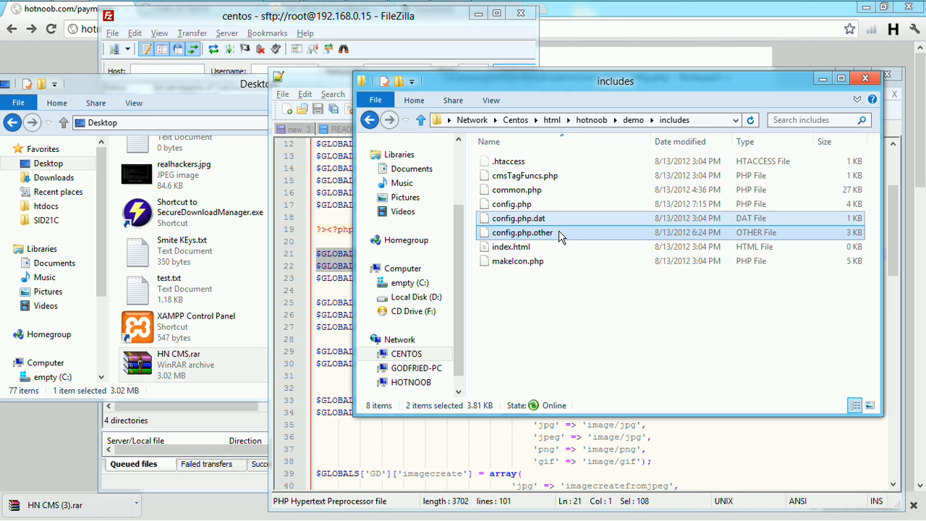
click(522, 232)
right_click(559, 232)
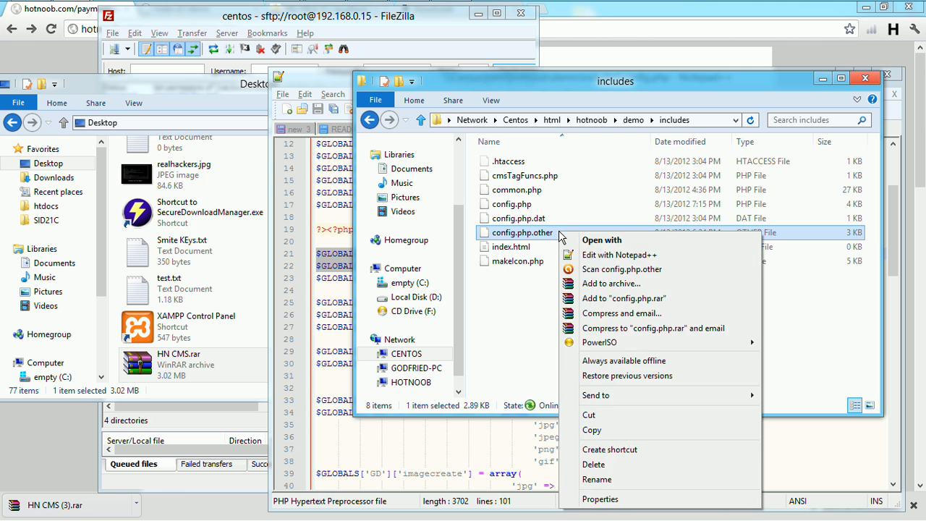
click(611, 257)
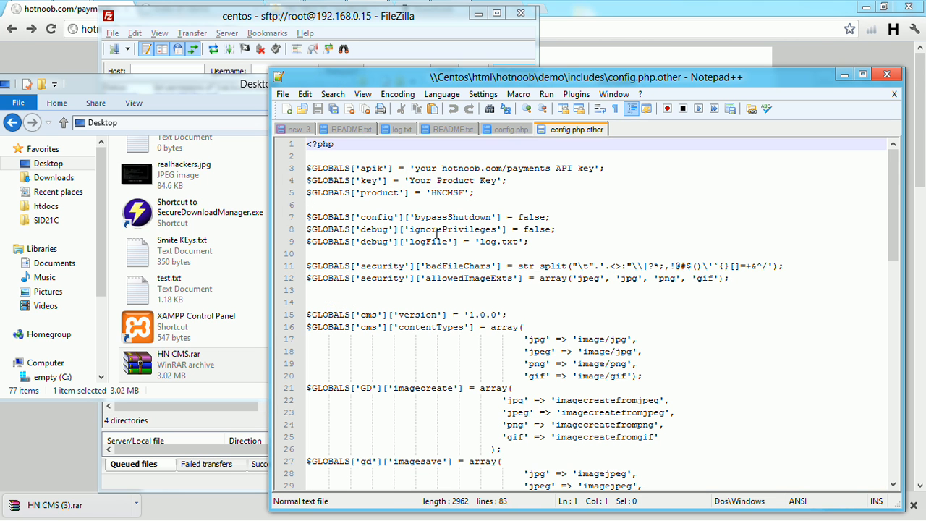
Step: Paste the real apik and key lines over its placeholder key lines
drag(522, 185, 307, 168)
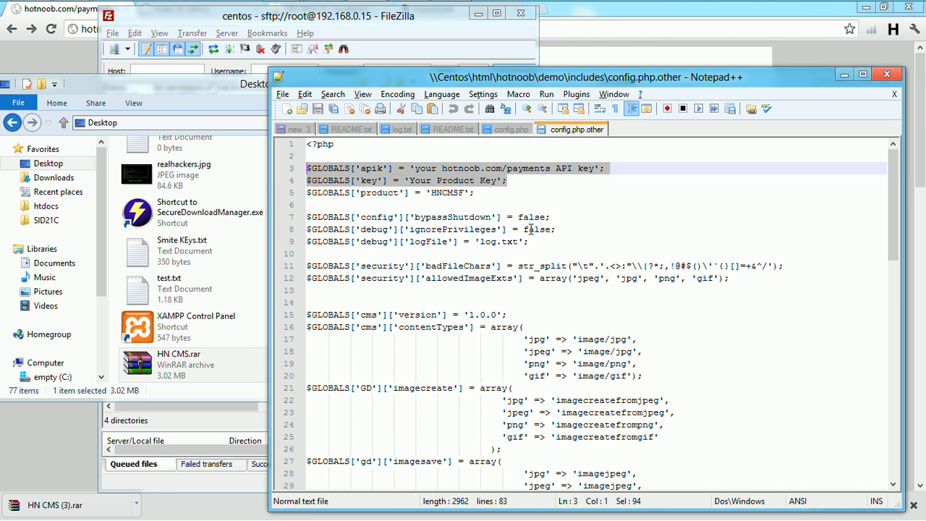
key(ctrl+v)
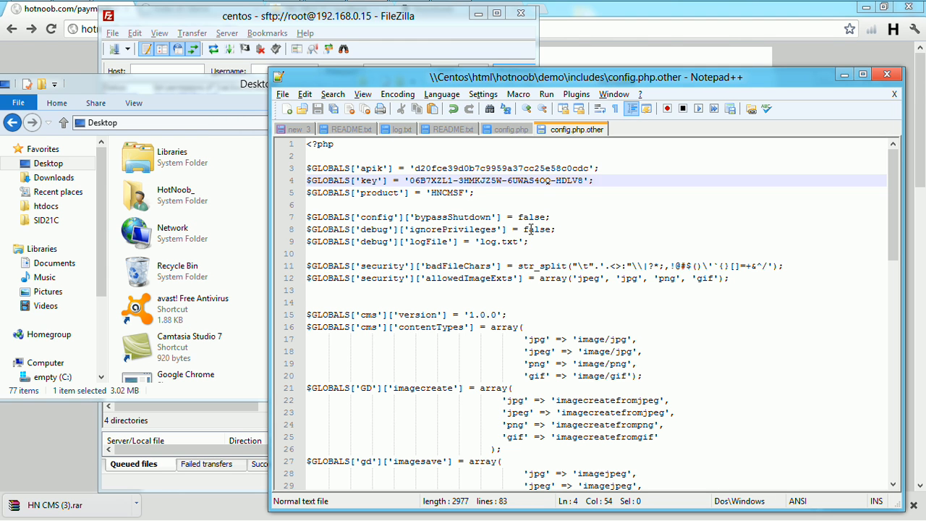
click(549, 29)
Step: Import hncms.sql from the demo folder into the demo database
click(320, 14)
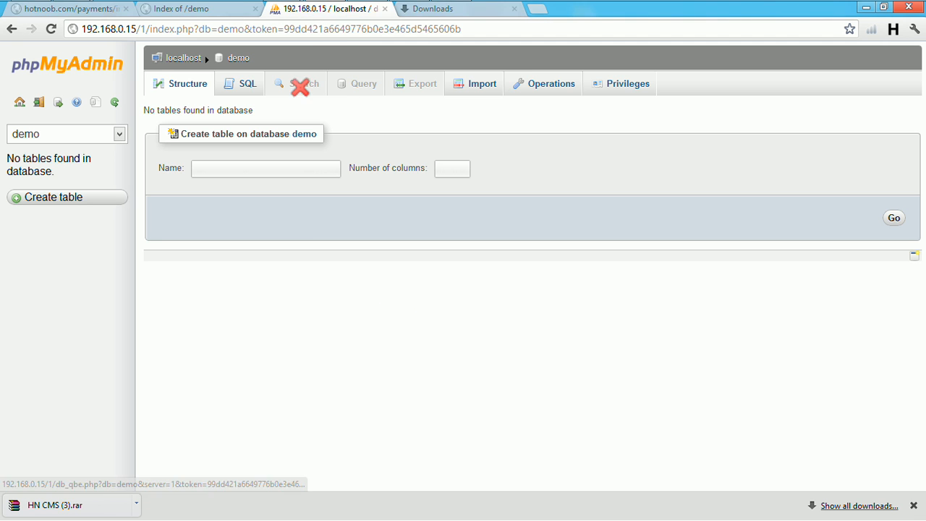
click(470, 85)
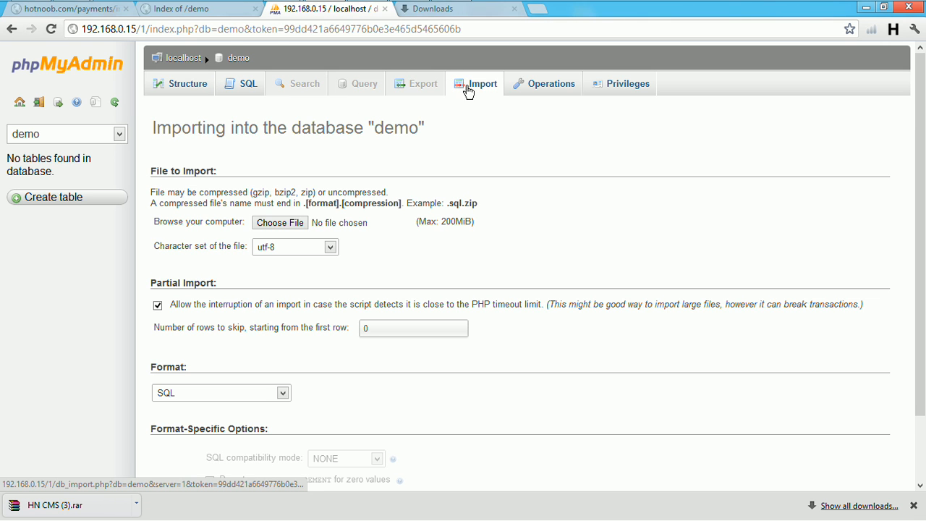
click(294, 224)
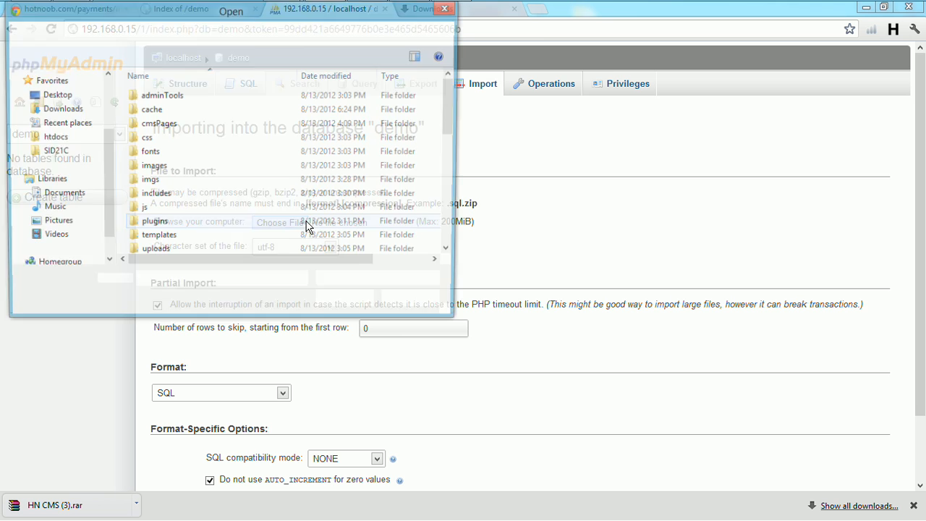
scroll(254, 154, down, 6)
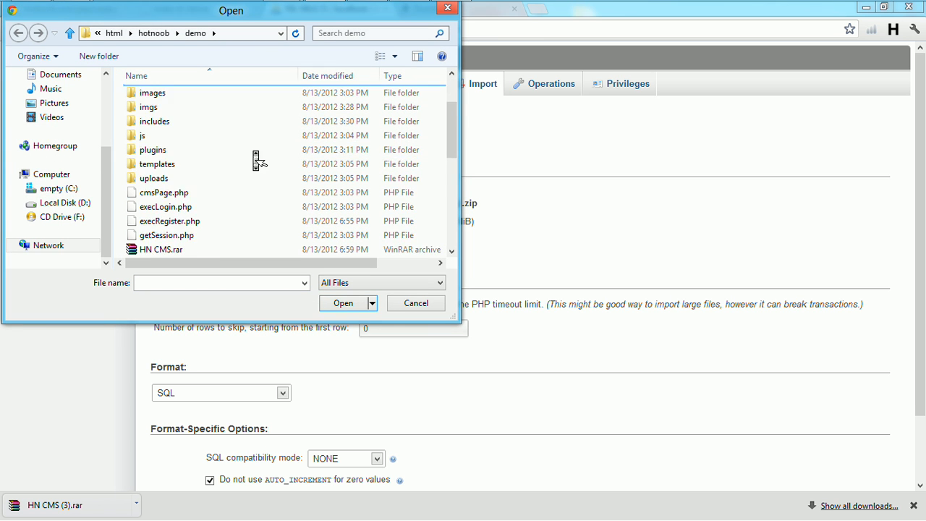
click(204, 165)
scroll(205, 167, up, 1)
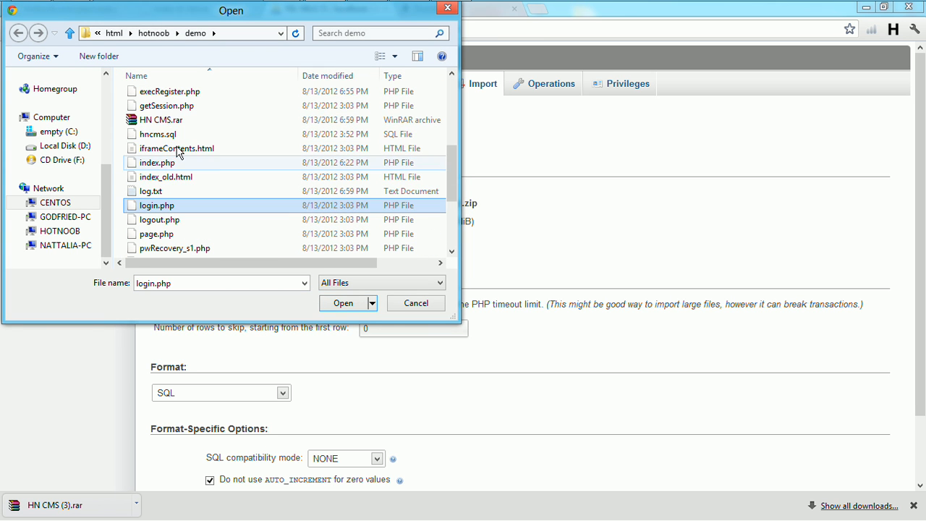
click(158, 135)
click(343, 303)
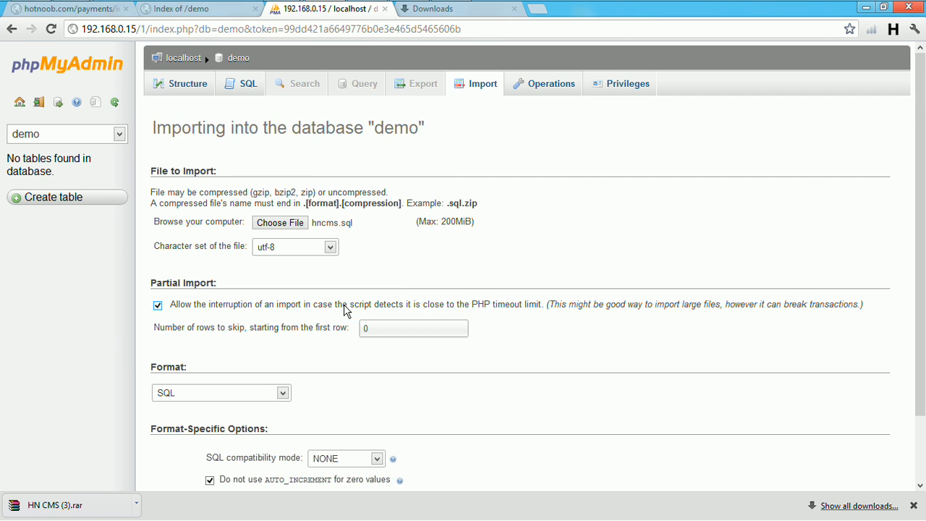
scroll(348, 311, down, 1)
click(180, 440)
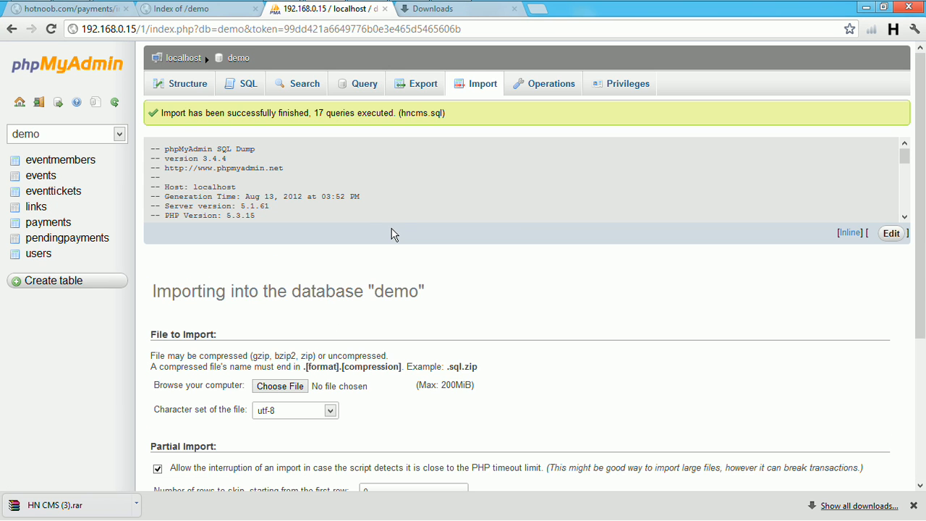
Step: Check the import result's Server version line, then return to demo's table list
triple_click(391, 228)
triple_click(304, 222)
triple_click(275, 210)
double_click(270, 209)
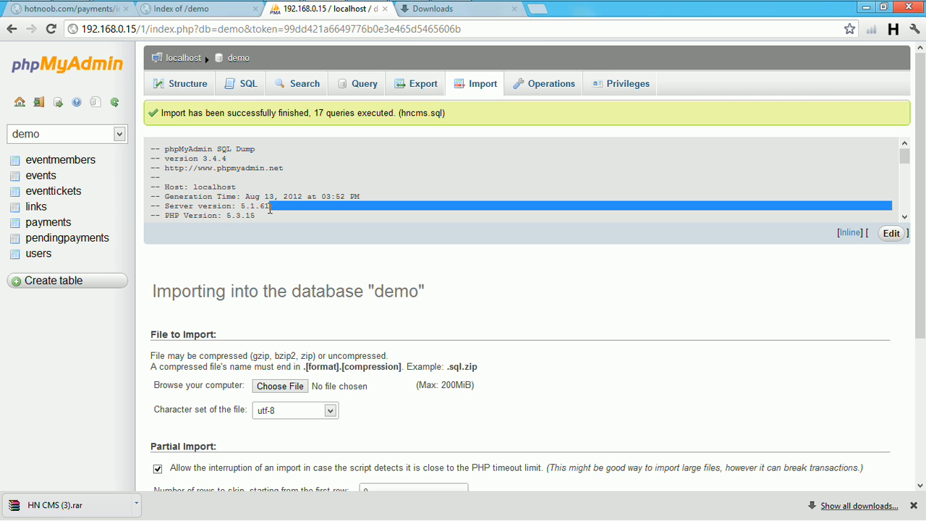
click(219, 200)
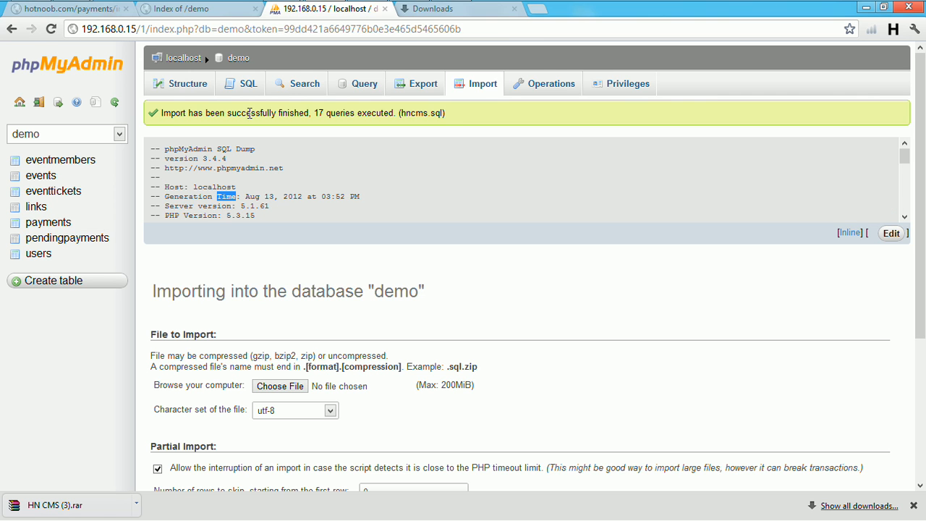
click(235, 61)
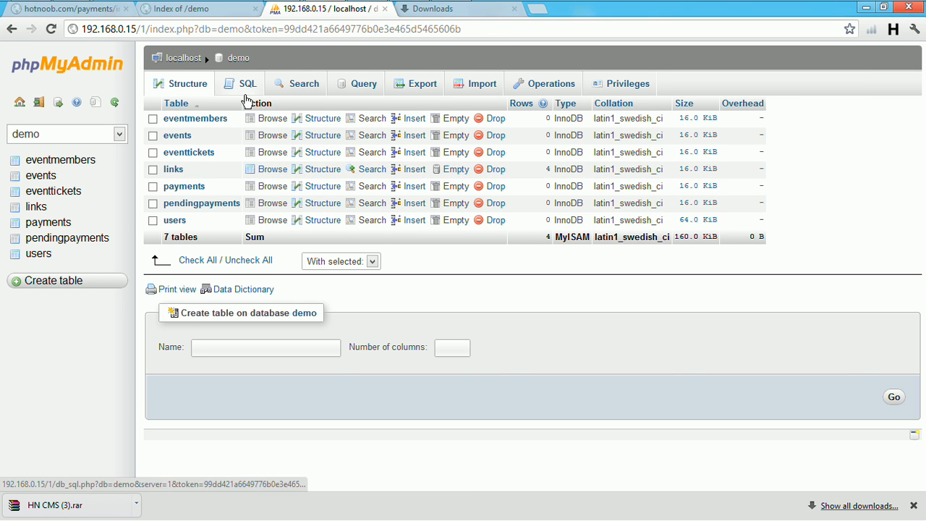
Step: Browse the links table and scroll across its login, logout, register and Admin rows
click(259, 172)
scroll(400, 225, down, 1)
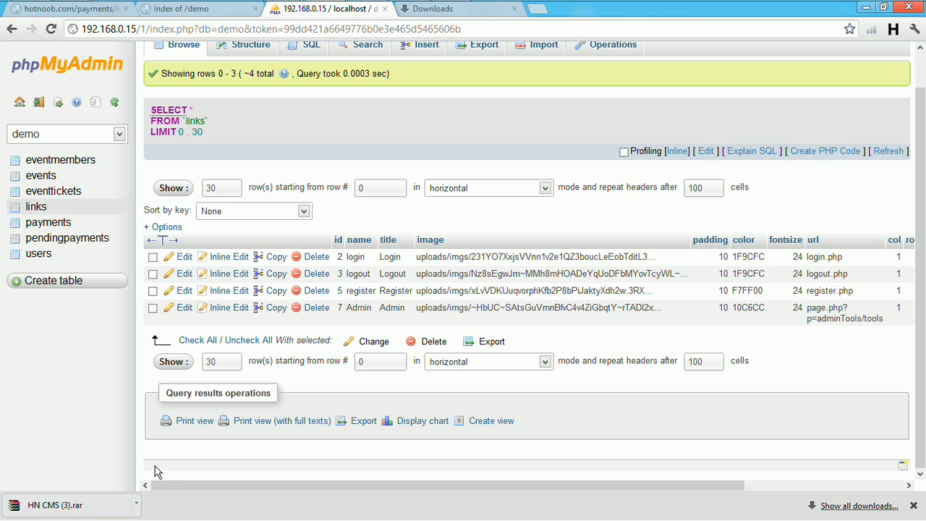
drag(182, 487, 350, 512)
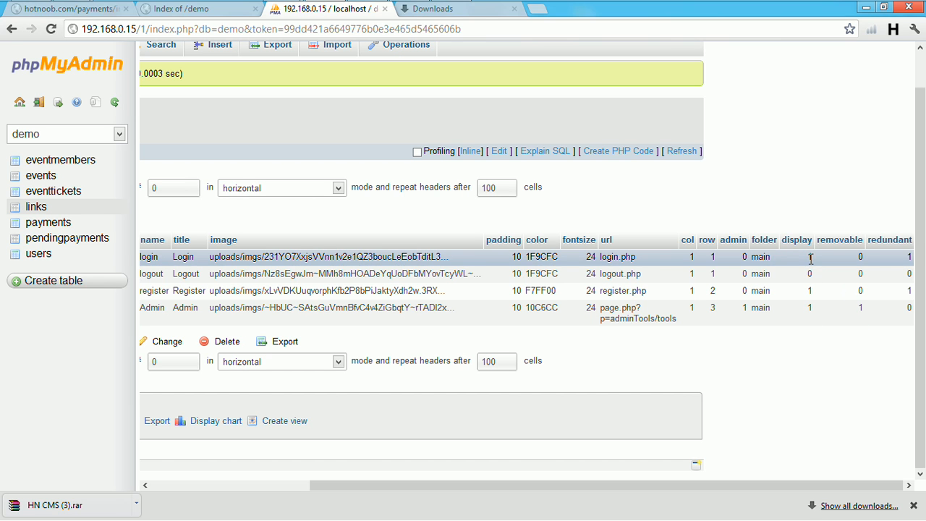
double_click(812, 317)
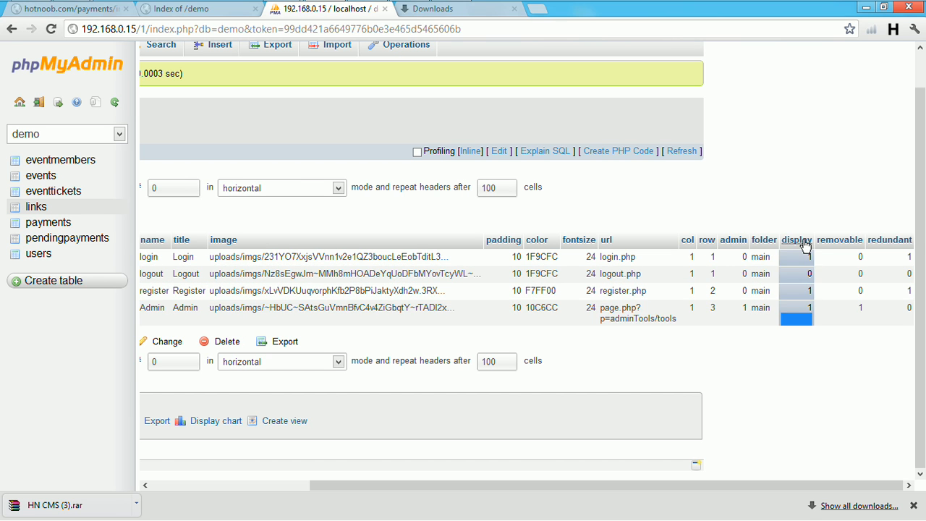
double_click(812, 263)
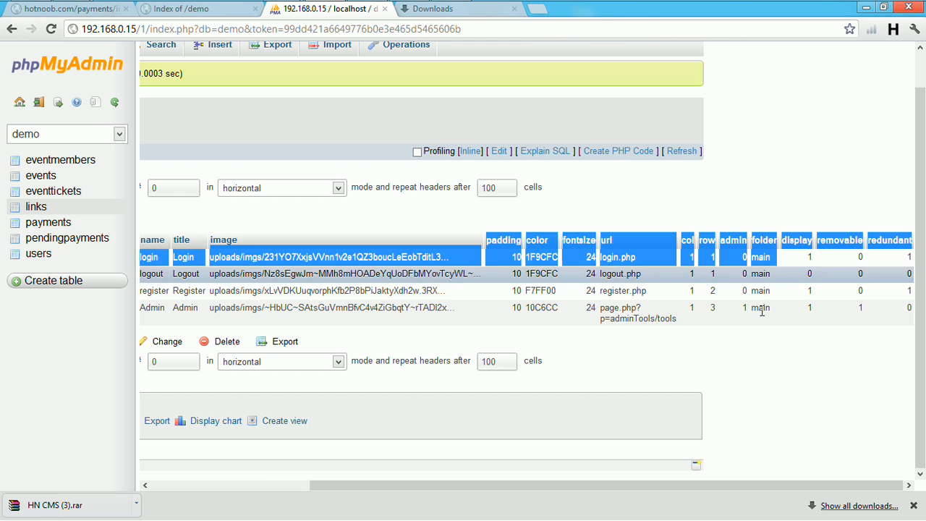
click(731, 290)
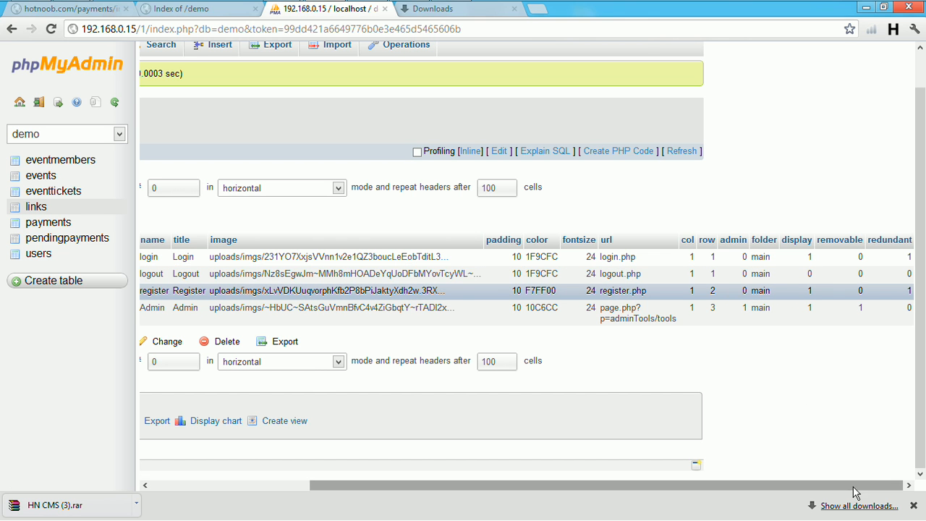
drag(798, 489, 597, 466)
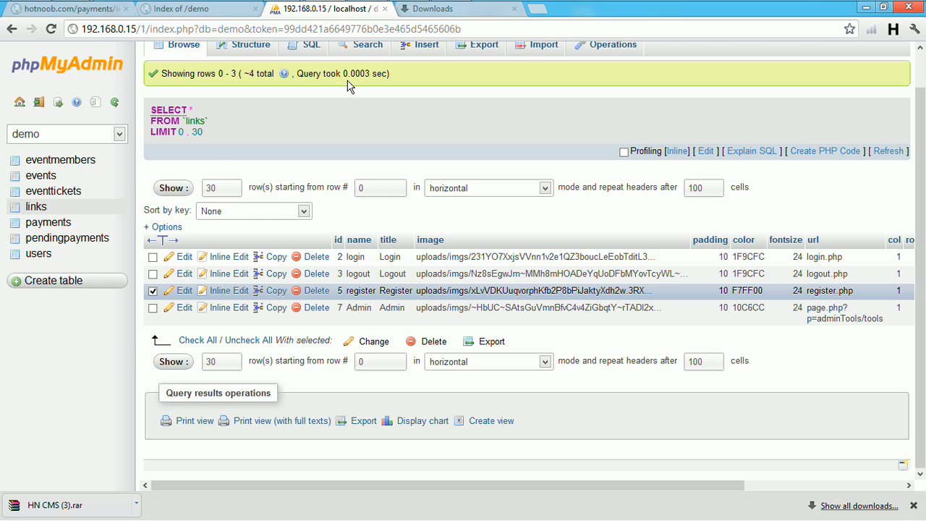
Step: Find the Admin User Creation instructions in the server's README.txt
mouse_move(335, 7)
click(367, 11)
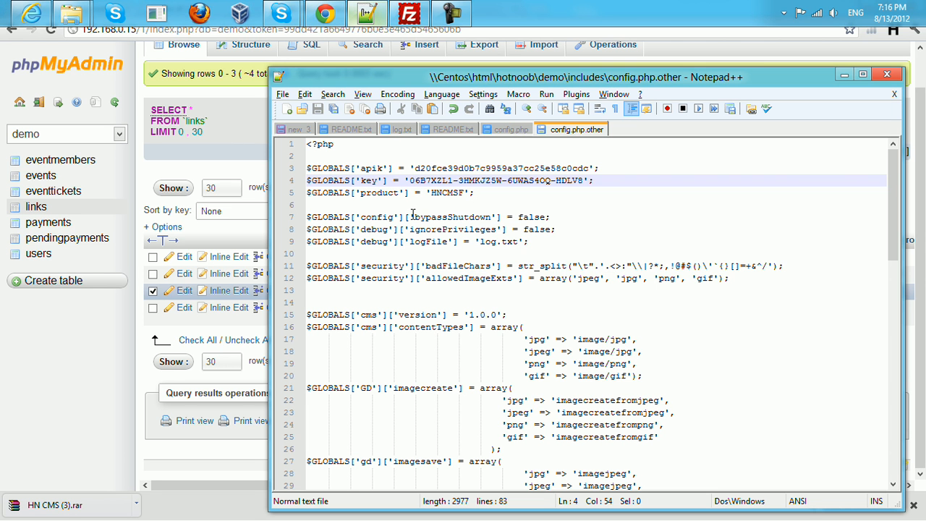
click(354, 132)
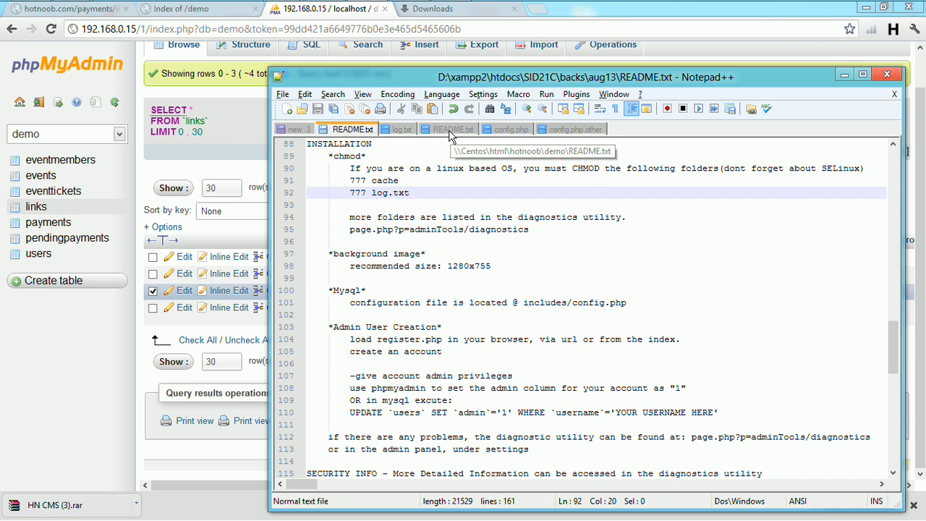
click(444, 132)
click(455, 198)
scroll(454, 199, down, 5)
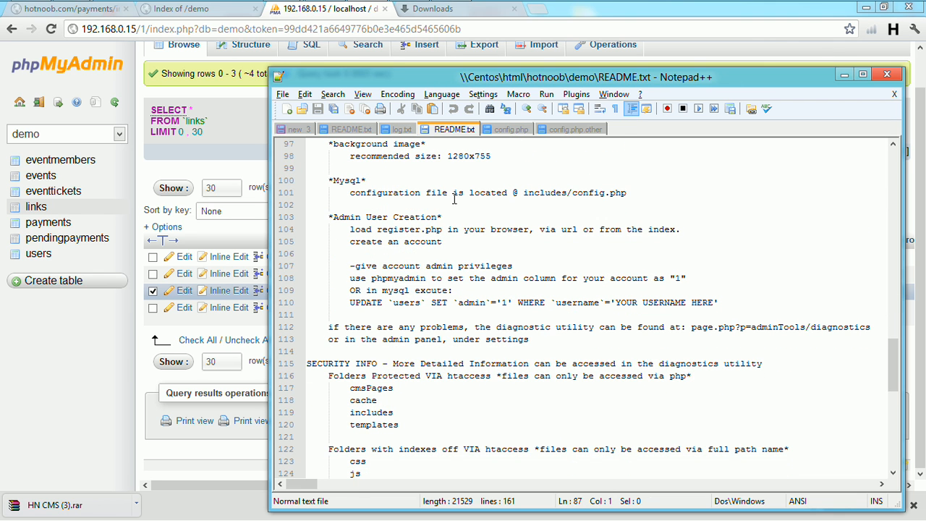
click(448, 206)
click(404, 252)
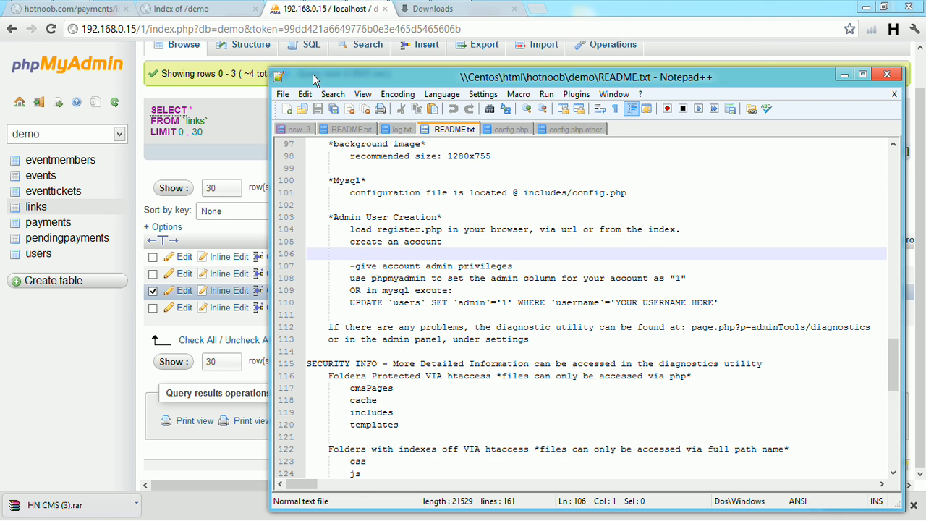
Step: Reload hotnoob.com/demo in the browser so the HN CMS homepage loads
click(203, 18)
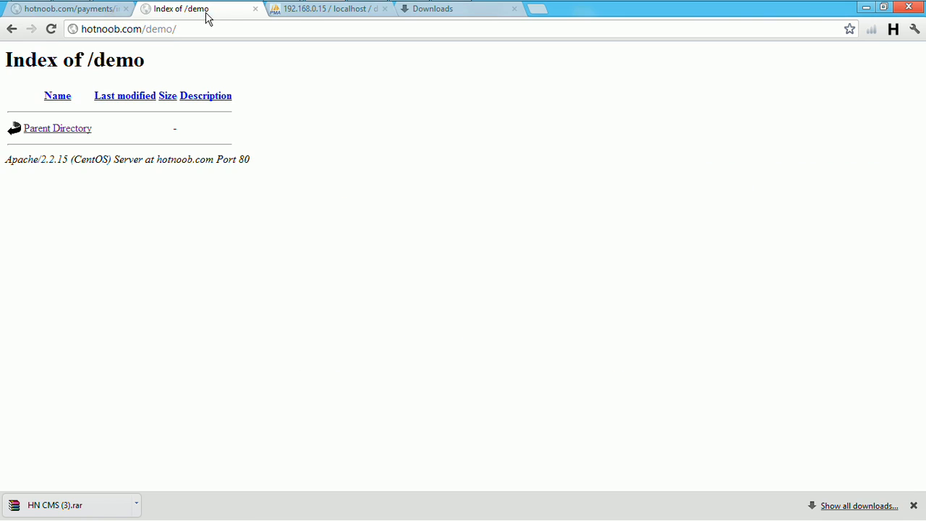
click(232, 28)
key(Return)
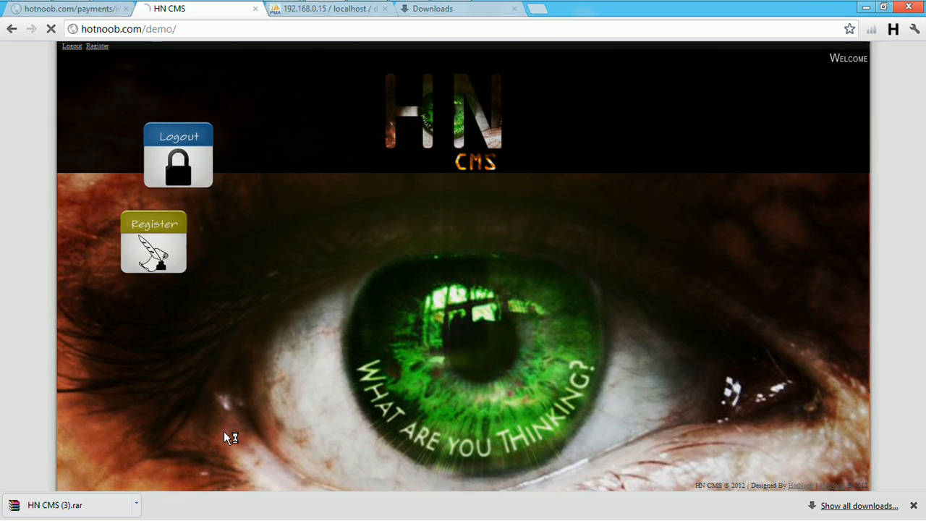
Step: Log out of the HN CMS demo site and return to the README in Notepad++
click(155, 126)
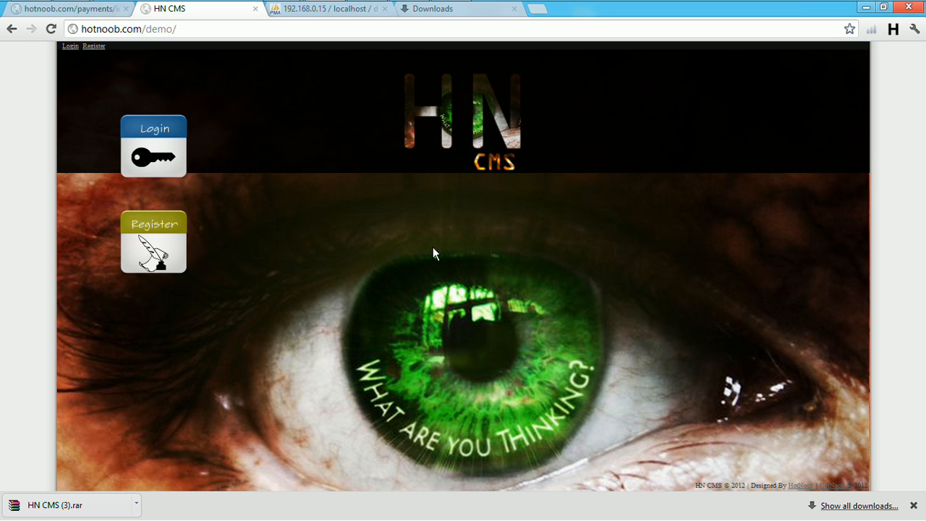
key(alt+Tab)
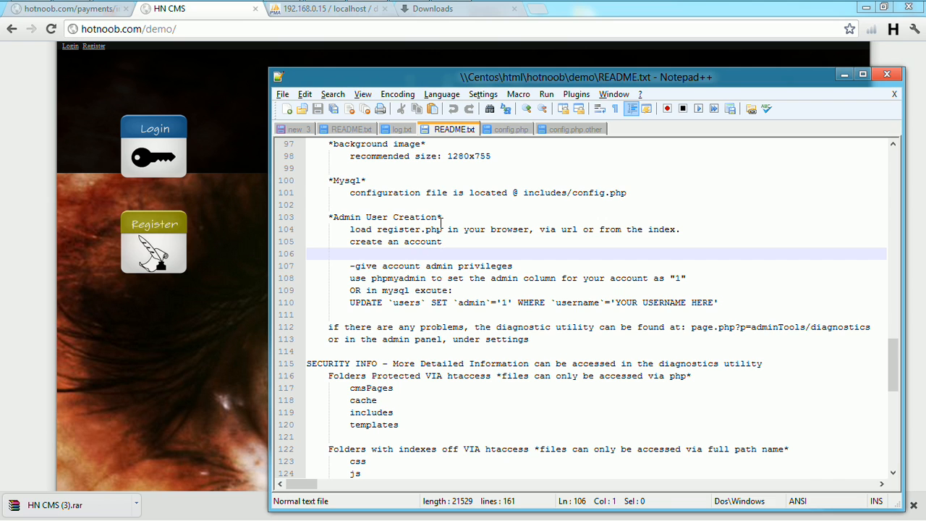
Step: Review the iconPadding, iconXOff and iconYOff settings in config.php
click(510, 129)
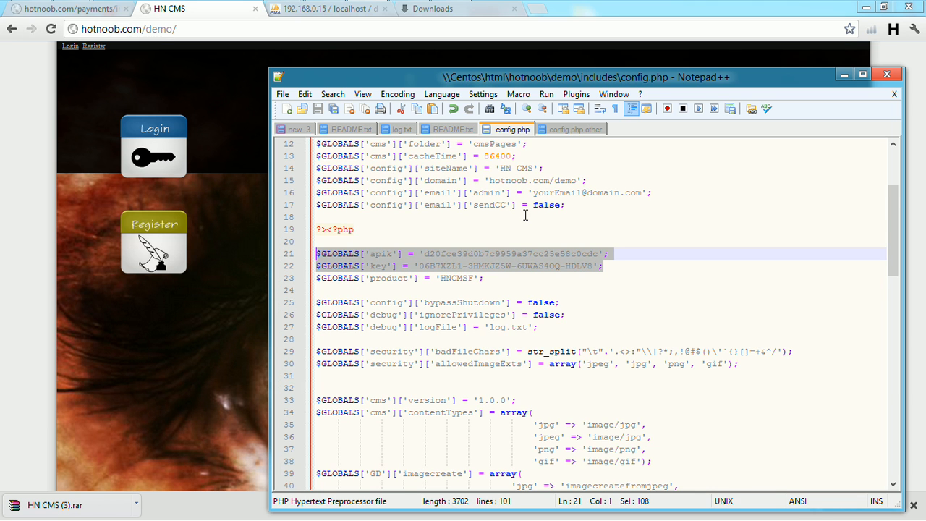
scroll(525, 215, down, 11)
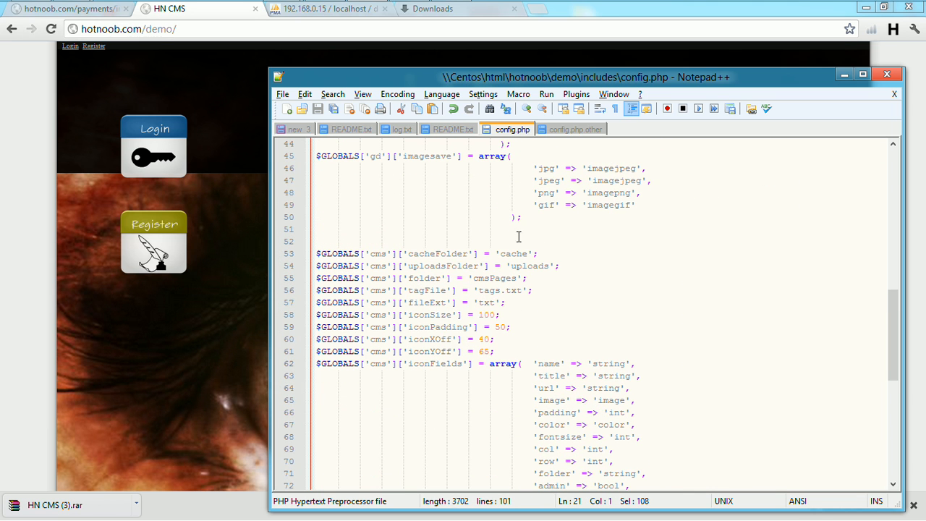
double_click(447, 326)
double_click(443, 339)
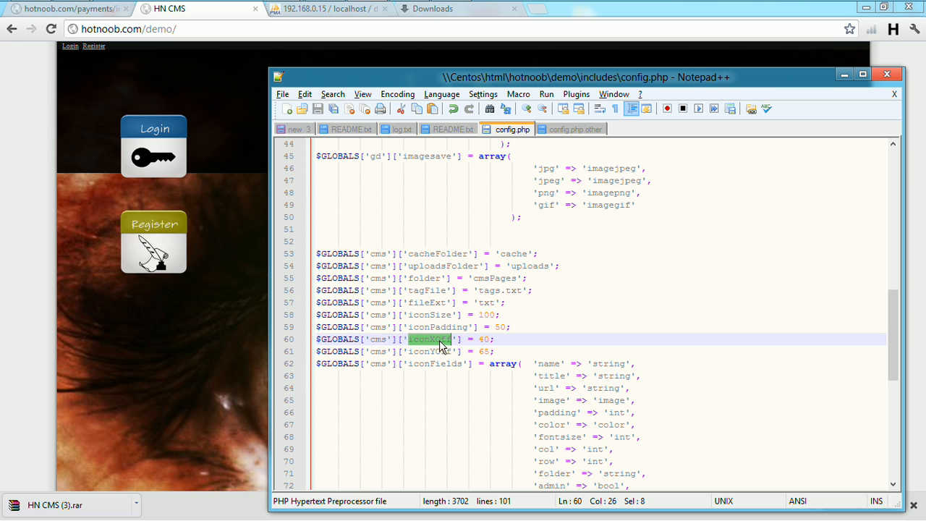
double_click(450, 350)
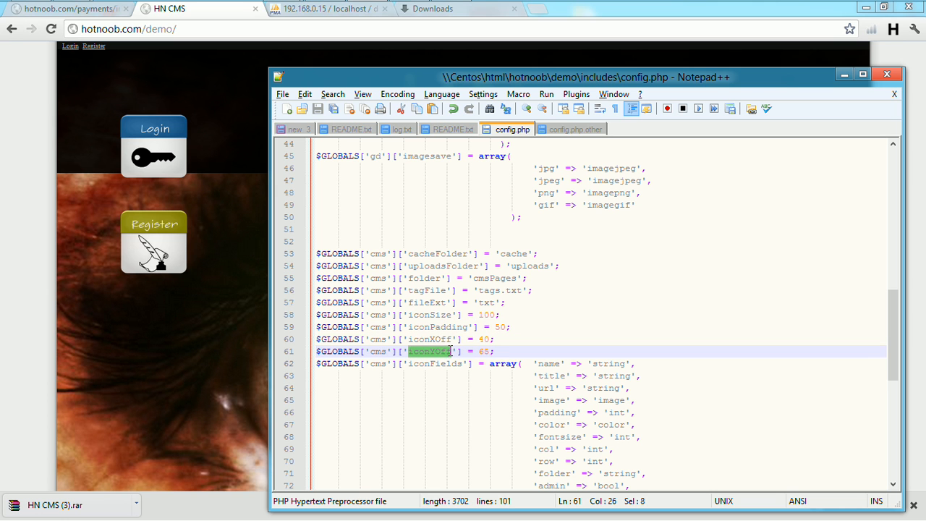
click(487, 363)
click(220, 352)
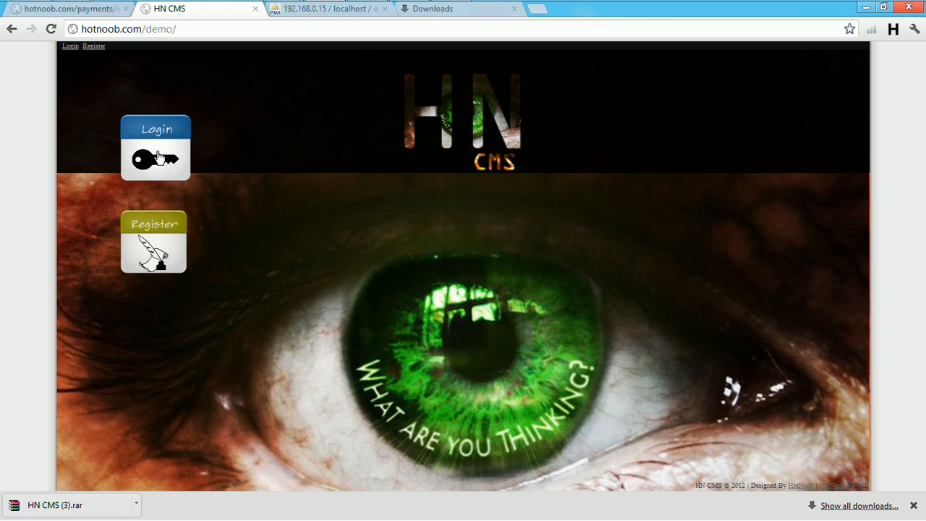
Step: Open the Register form and enter username HotNoob with the account password twice
click(151, 147)
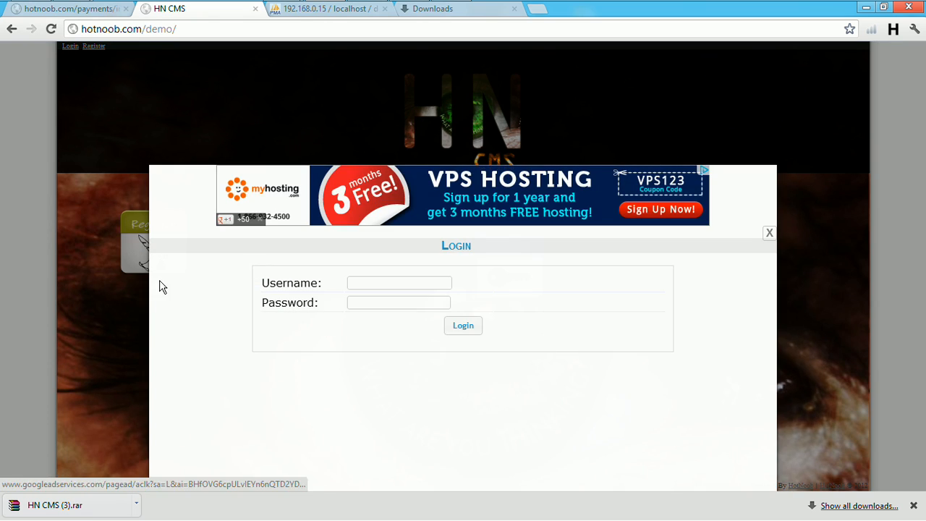
click(120, 301)
click(149, 247)
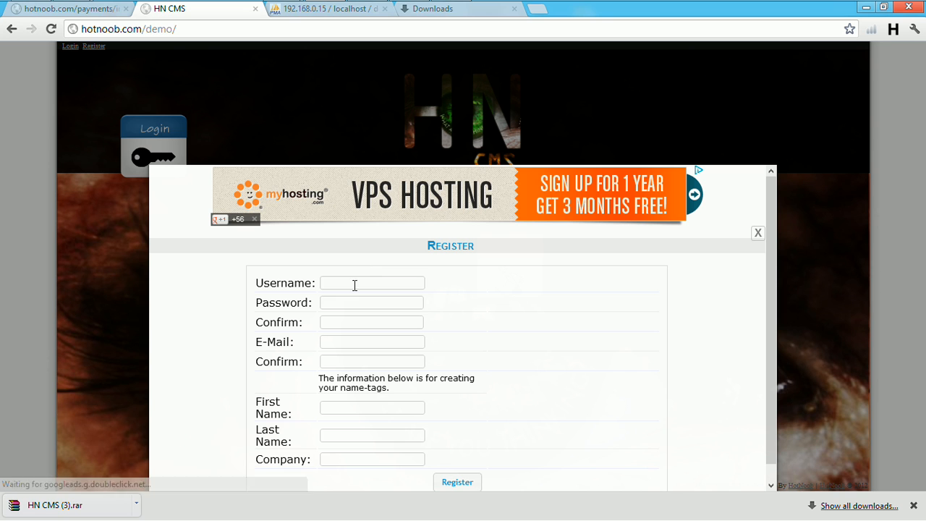
click(409, 279)
text(HotNoob)
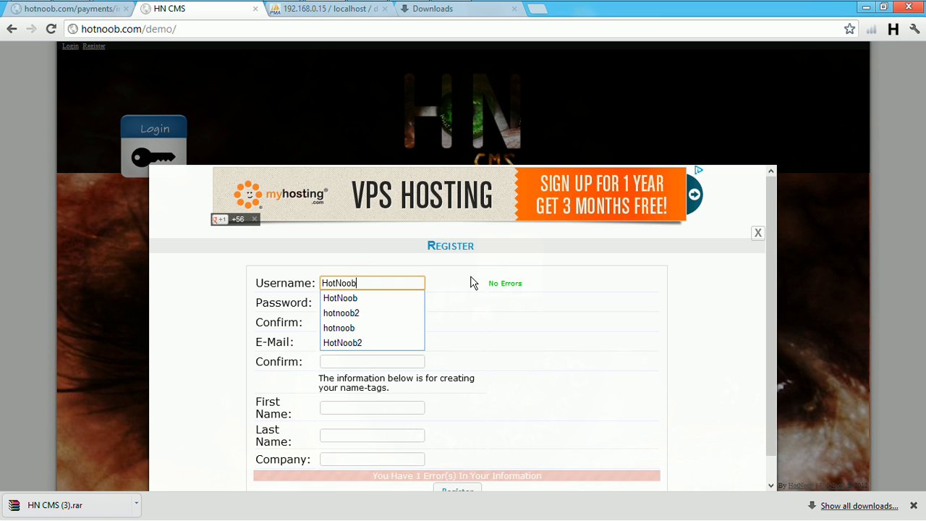
key(Tab)
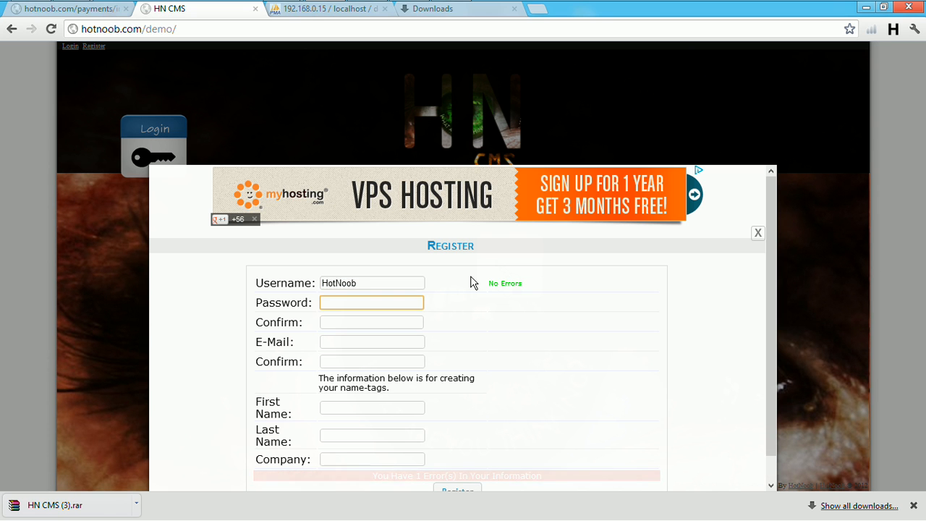
text(********)
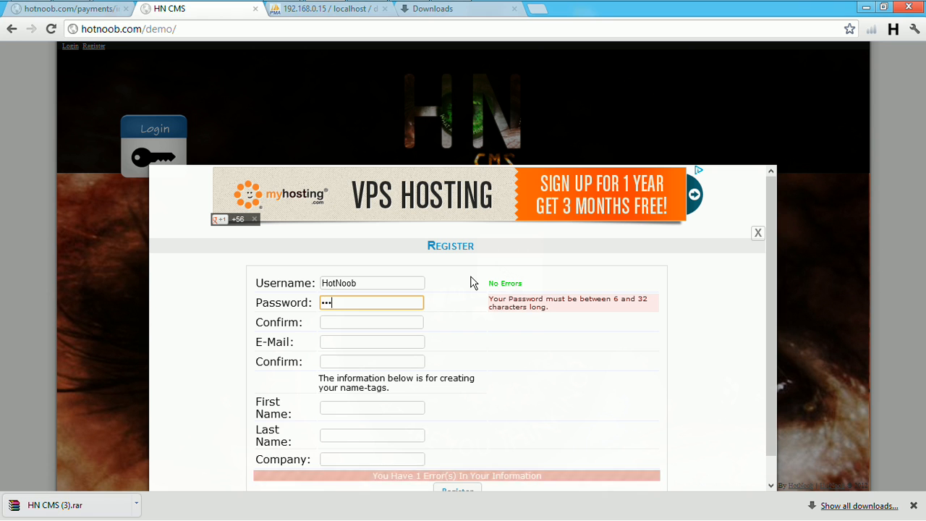
key(Tab)
text(********)
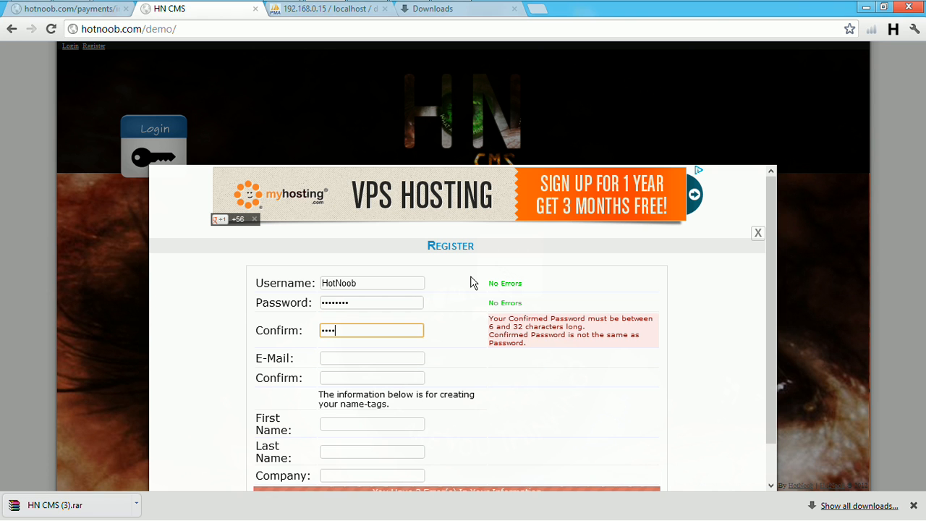
Step: Fill in the e-mail address twice, the first and last name, and submit the registration
key(Tab)
text(e)
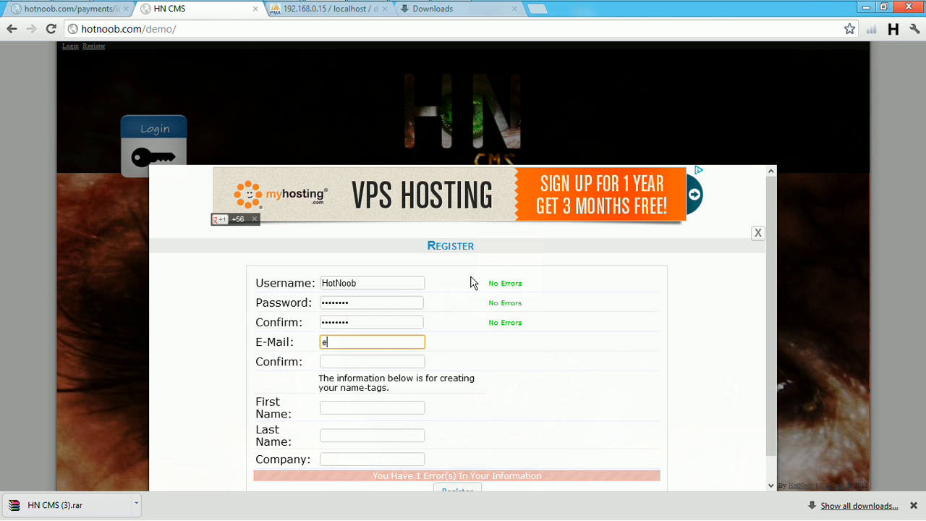
key(Down)
key(Tab)
text(ew)
key(Down)
key(Tab)
drag(408, 361, 296, 364)
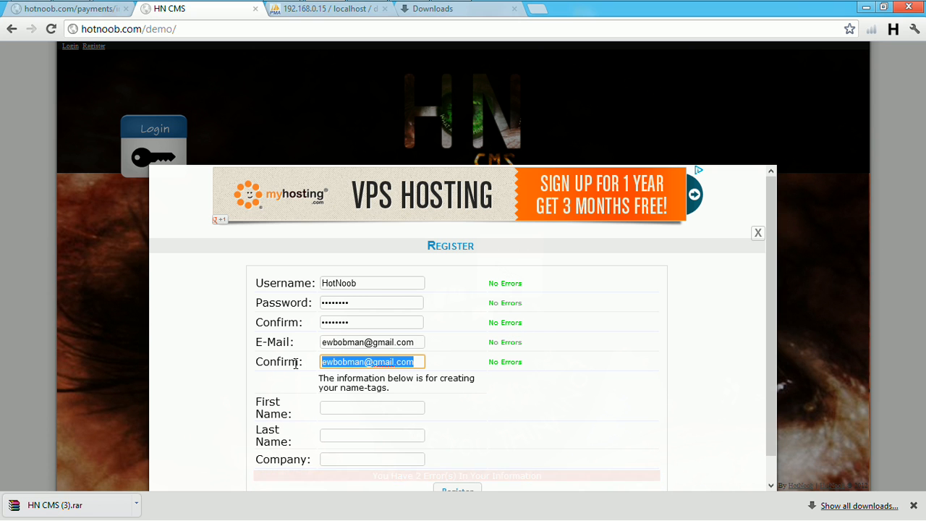
scroll(534, 355, down, 1)
click(357, 382)
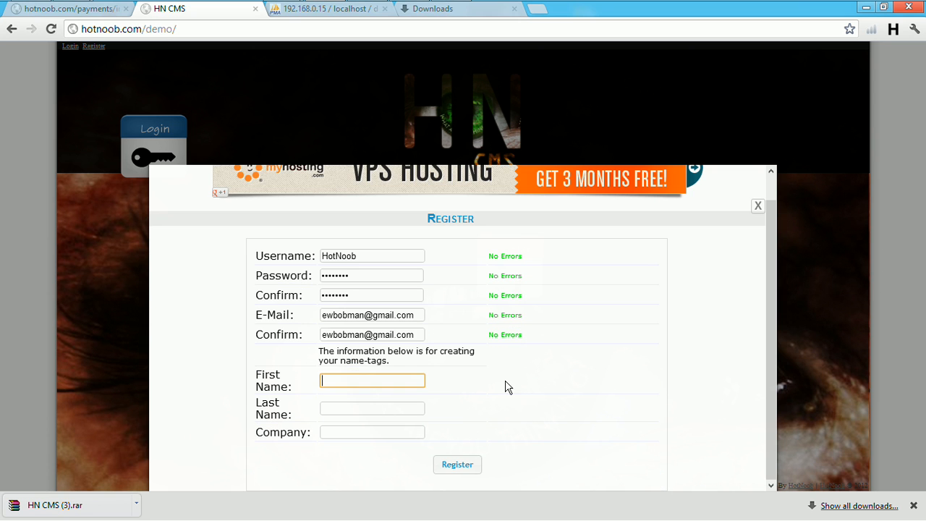
text(hot)
key(Tab)
text(n)
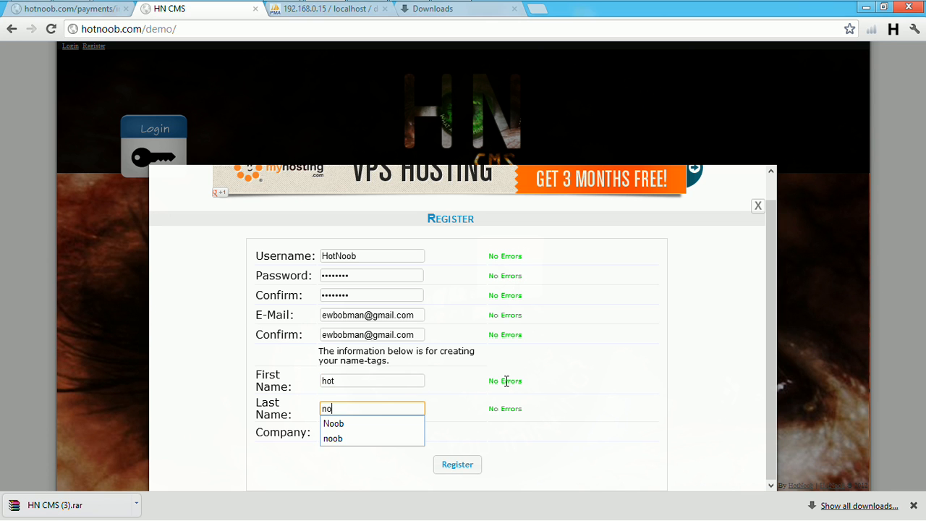
click(463, 469)
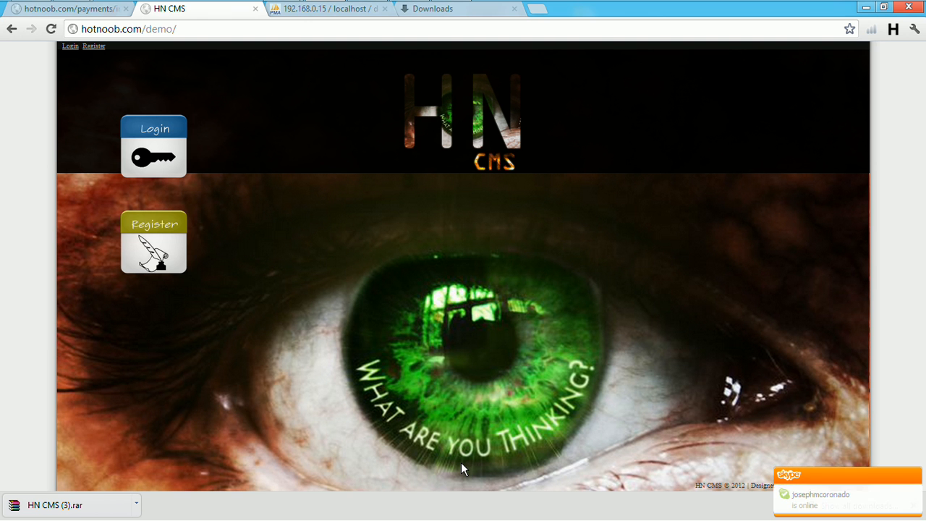
Step: Load Gmail in a new browser tab
click(915, 474)
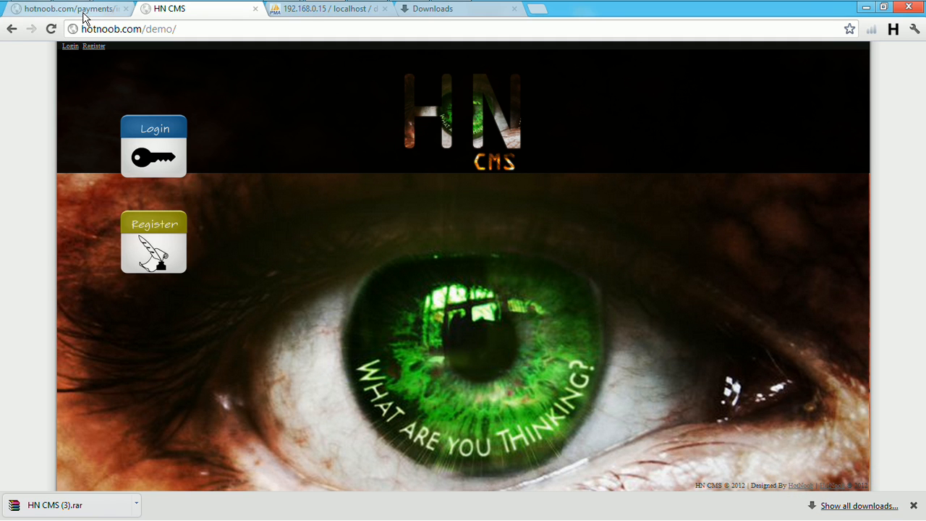
key(ctrl+t)
text(g)
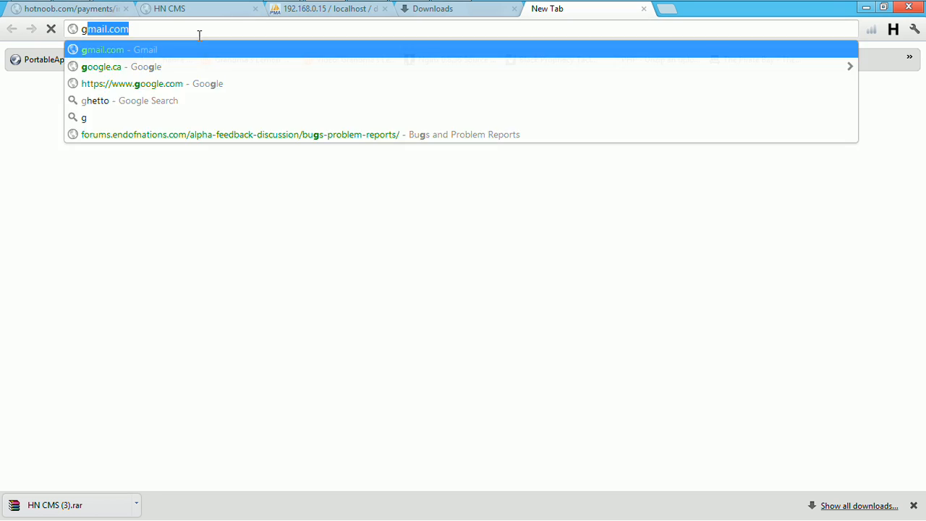
key(Return)
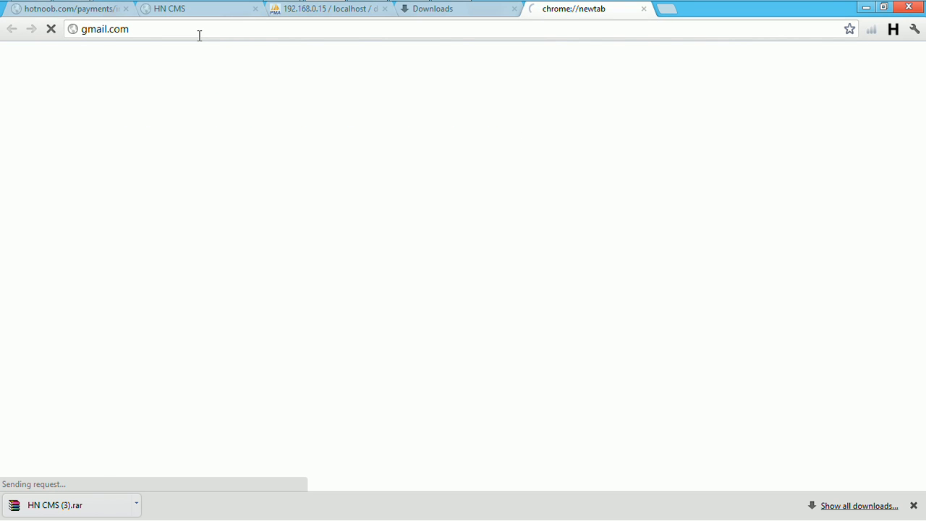
click(285, 11)
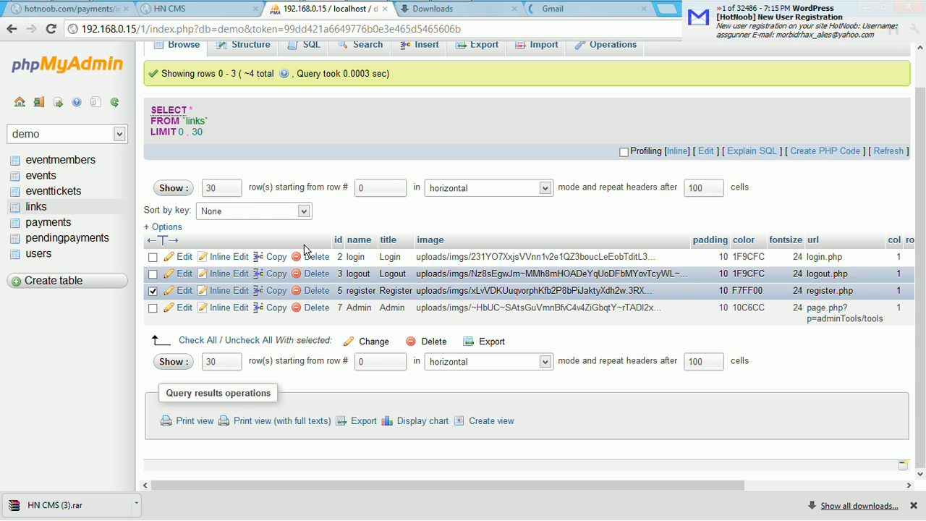
click(550, 11)
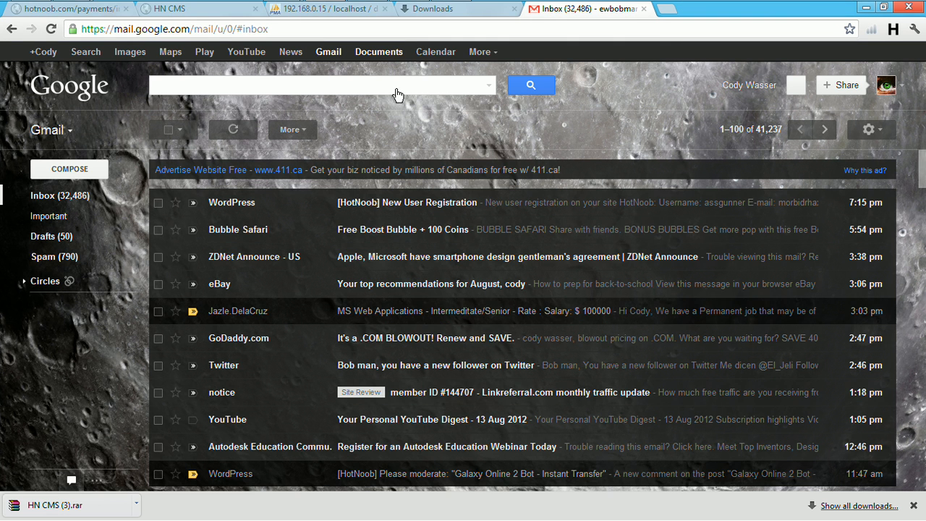
Step: Open the E-Mail Verification message from Spam and follow its verification link
click(62, 258)
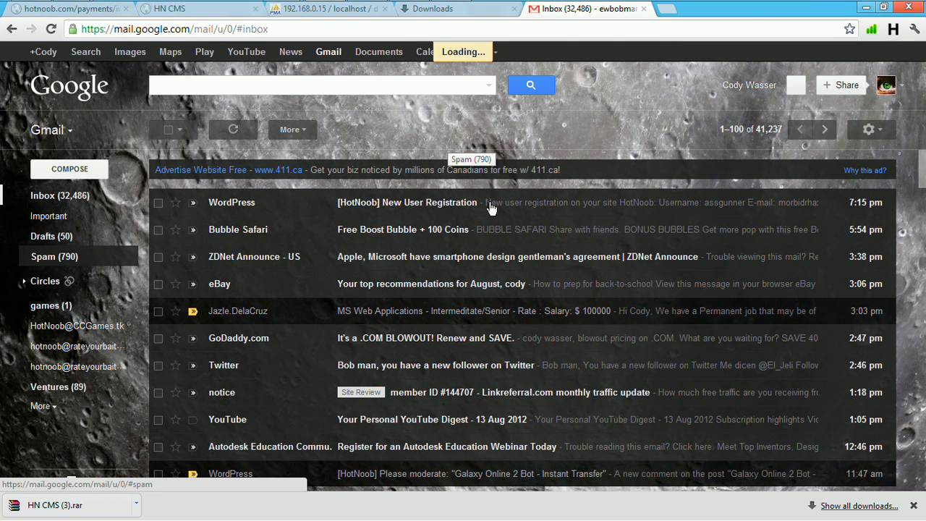
click(395, 220)
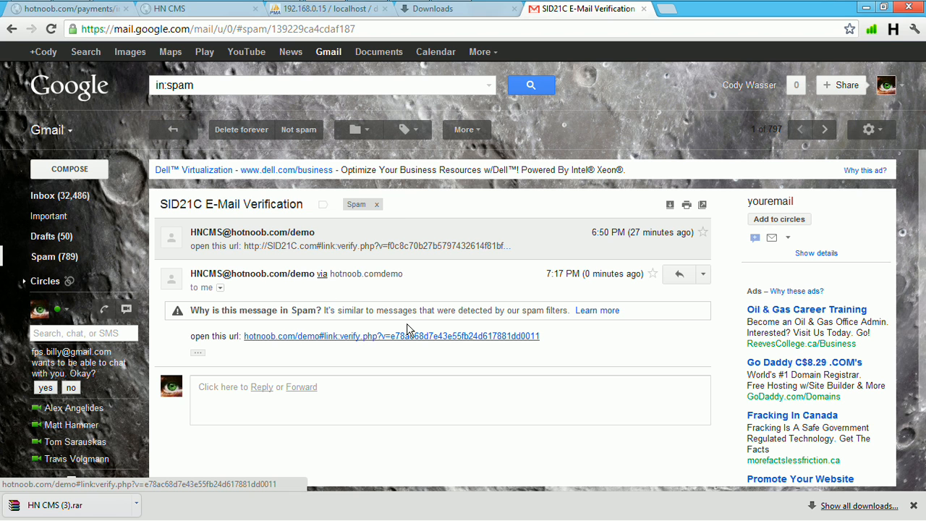
click(368, 338)
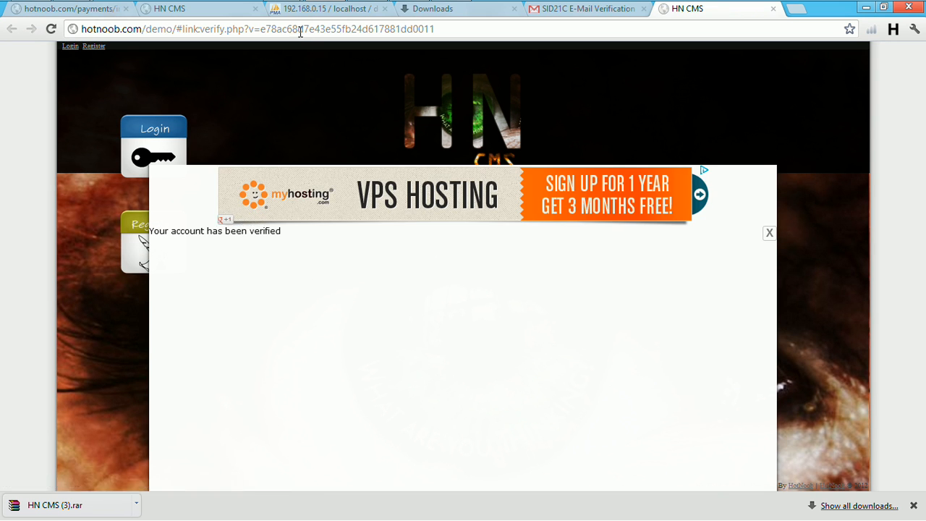
click(554, 10)
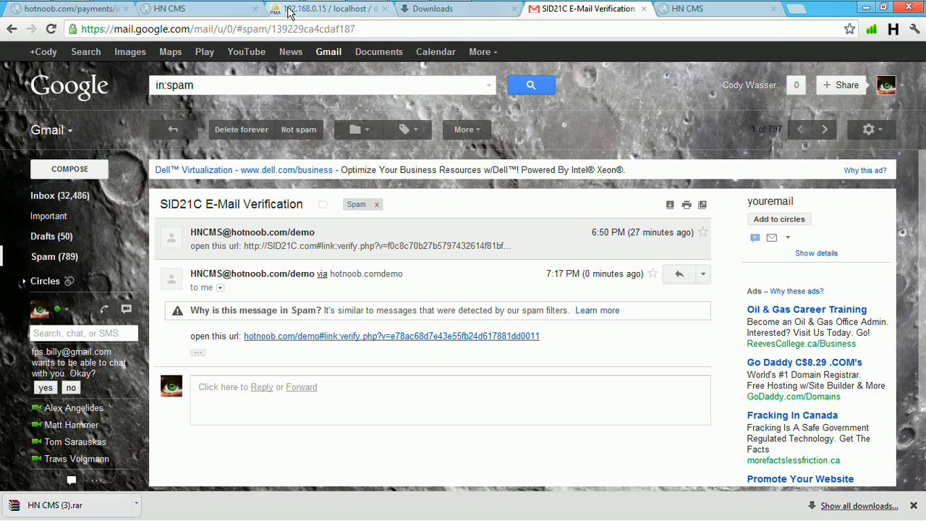
Step: Change the user's admin value from 0 to 1 in phpMyAdmin, then reload HN CMS with F5
click(290, 10)
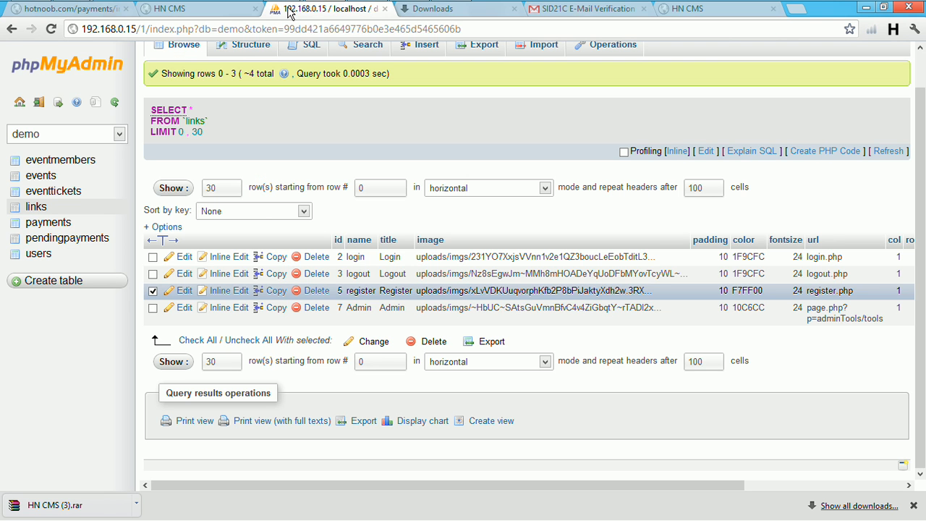
click(39, 255)
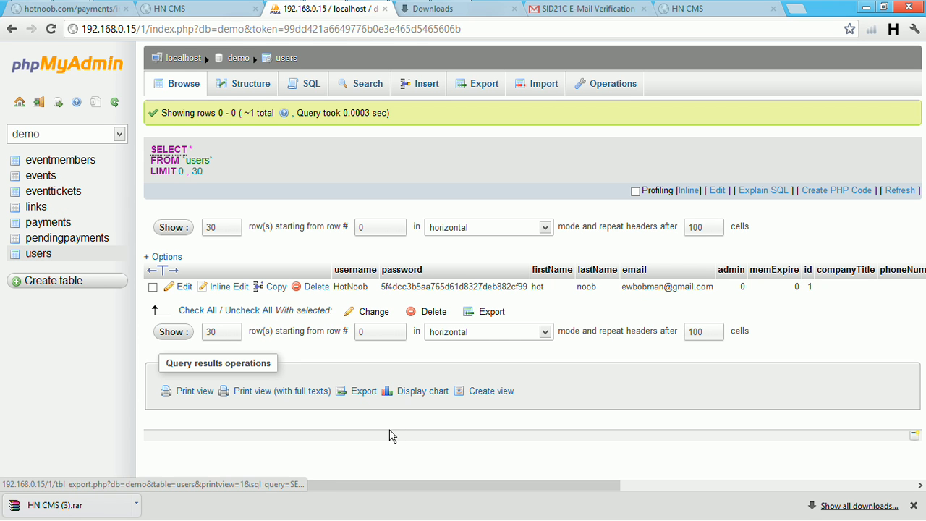
drag(311, 485, 528, 473)
drag(699, 480, 459, 471)
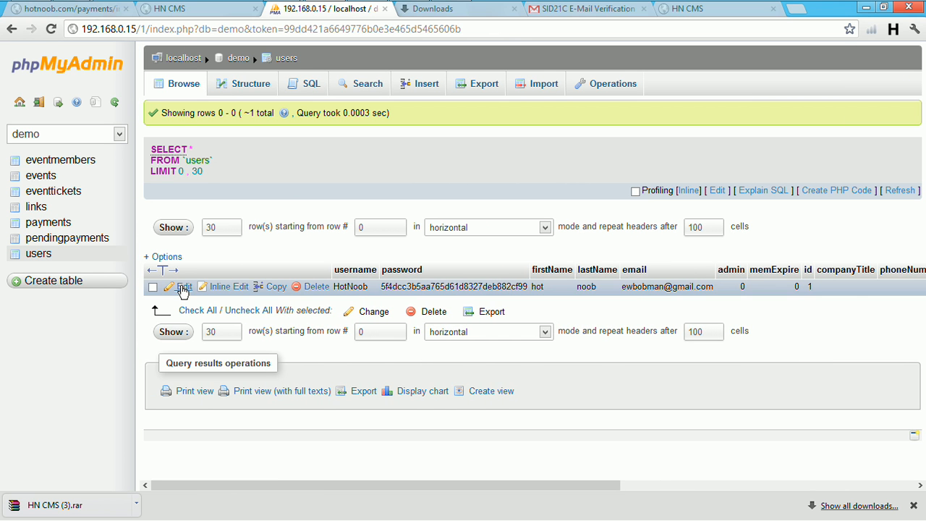
click(183, 289)
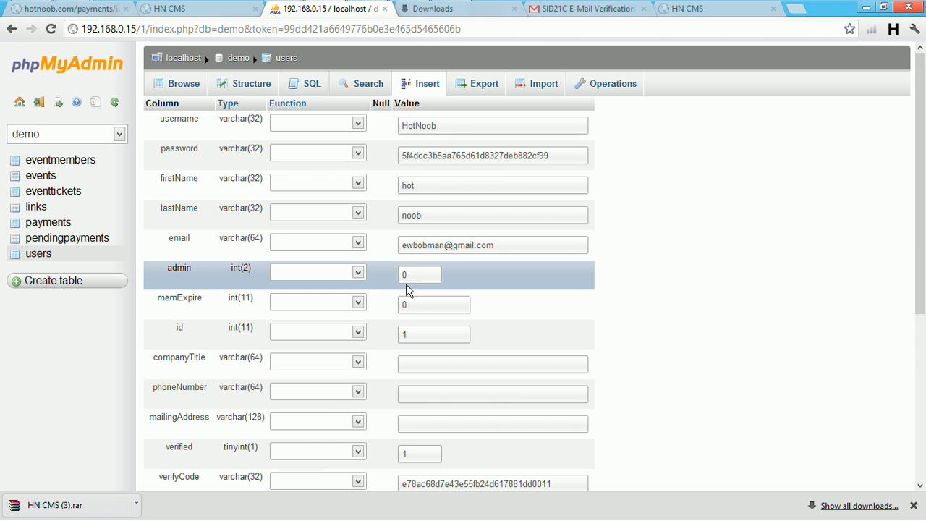
double_click(405, 275)
text(1)
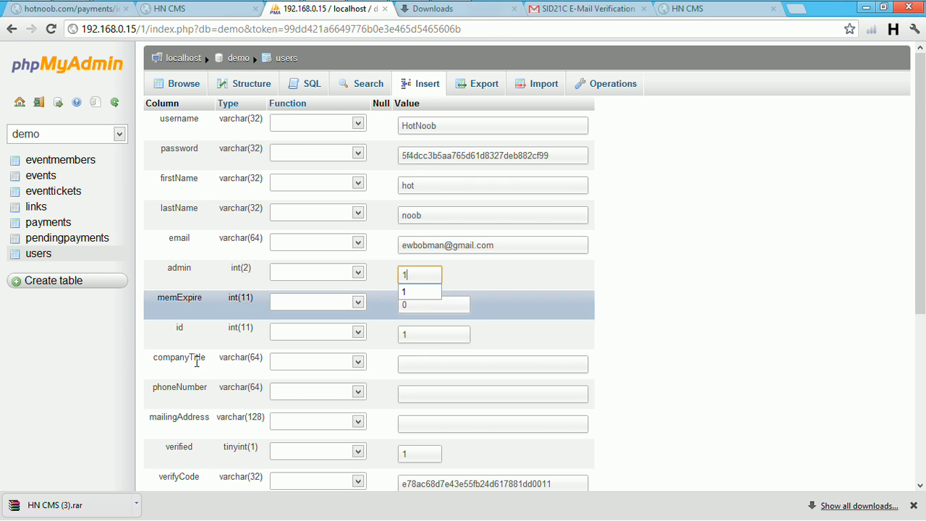
scroll(199, 347, down, 5)
click(164, 349)
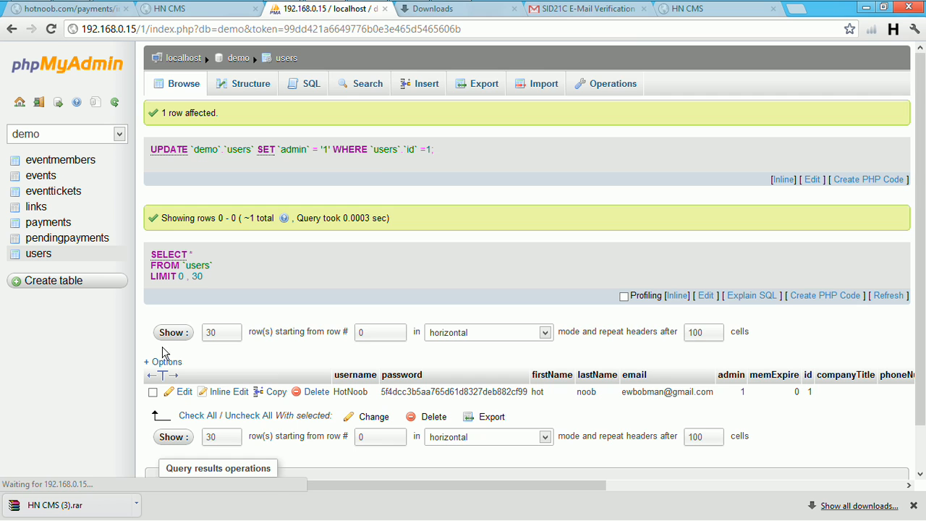
click(204, 10)
key(F5)
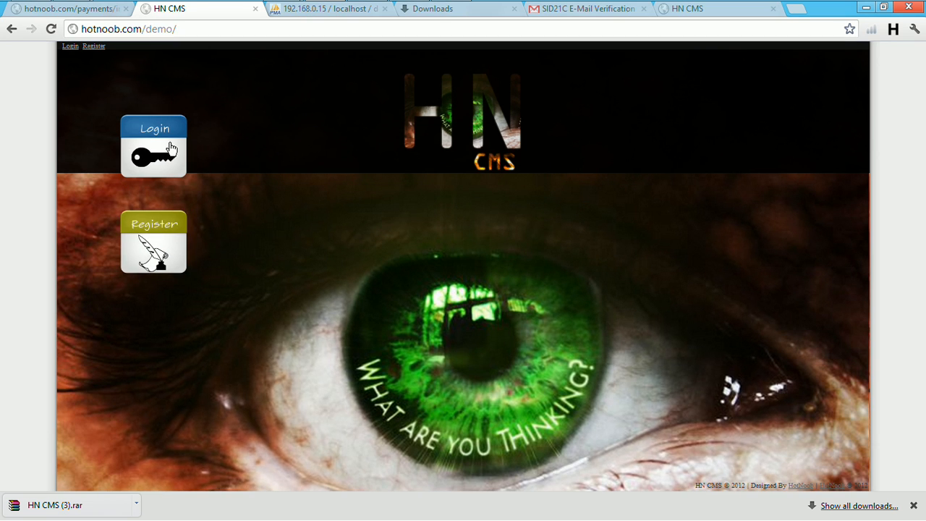
Step: Attempt a login as HotN, get Incorrect Password, and dismiss the message
click(170, 148)
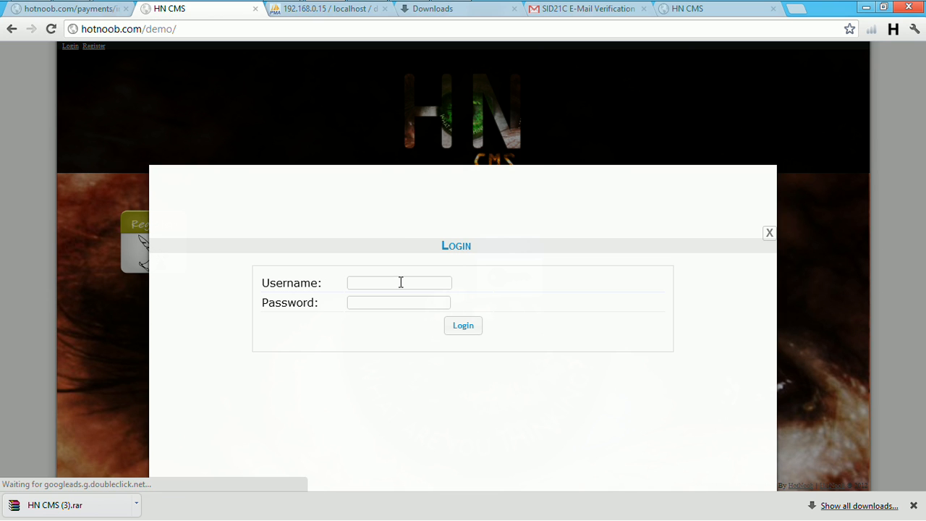
click(400, 283)
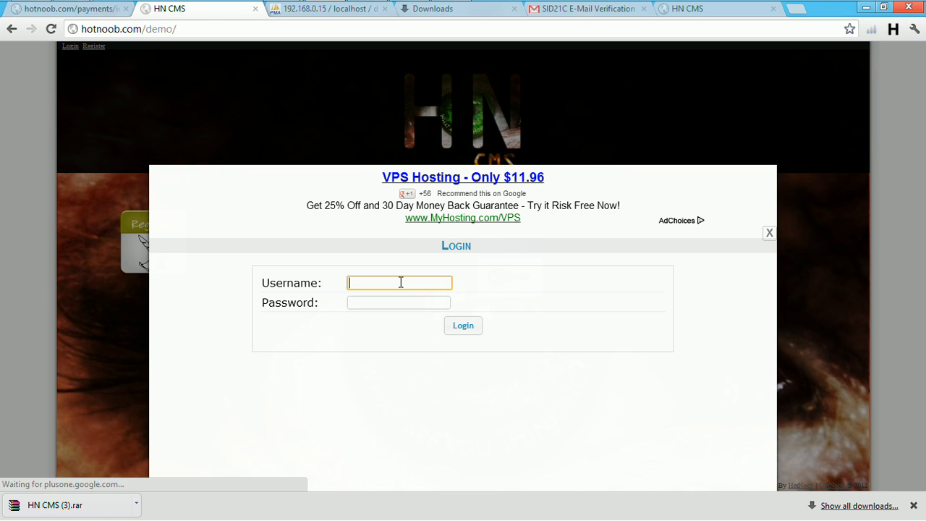
text(HotN)
key(Tab)
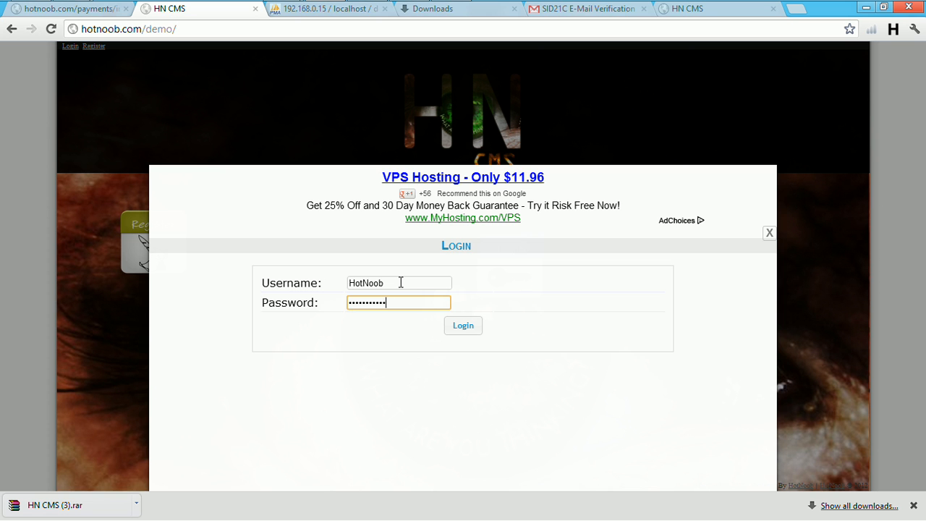
key(Return)
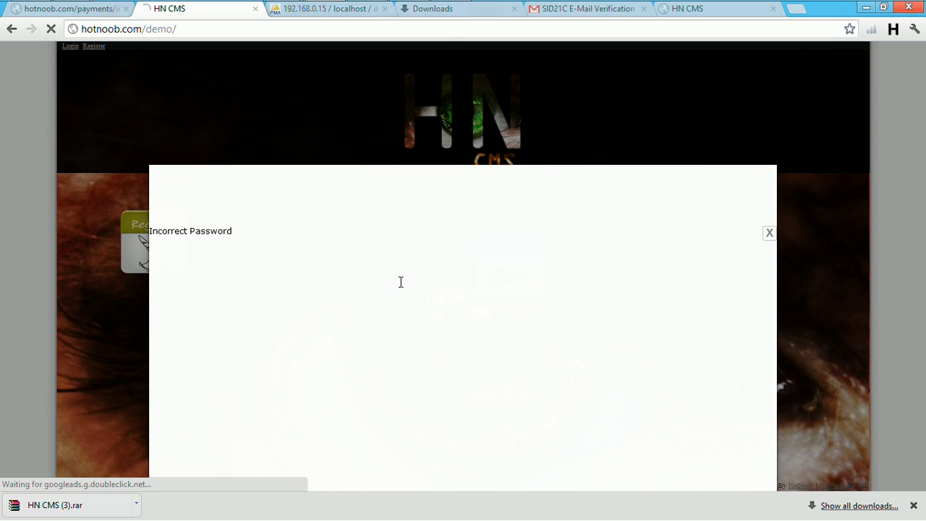
click(134, 326)
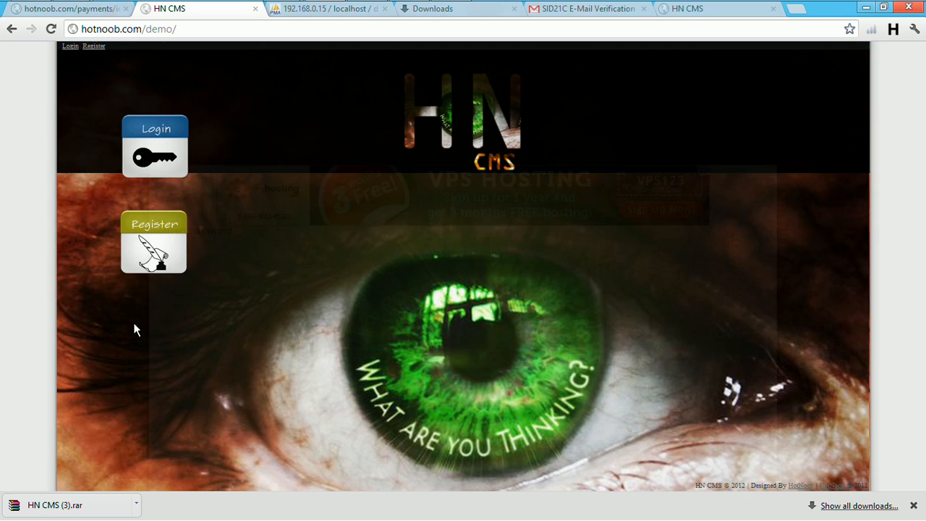
Step: Log in again as HotNoob with the account password
click(159, 137)
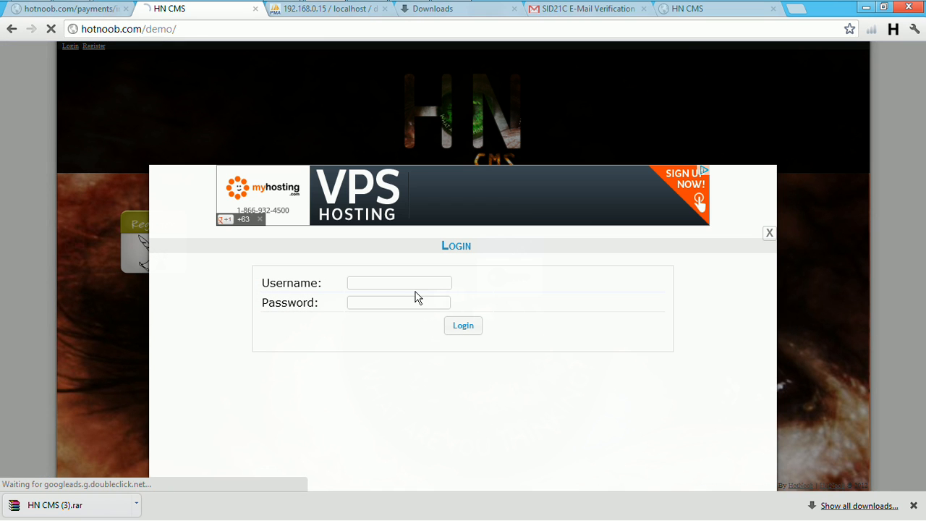
click(412, 282)
text(Hot)
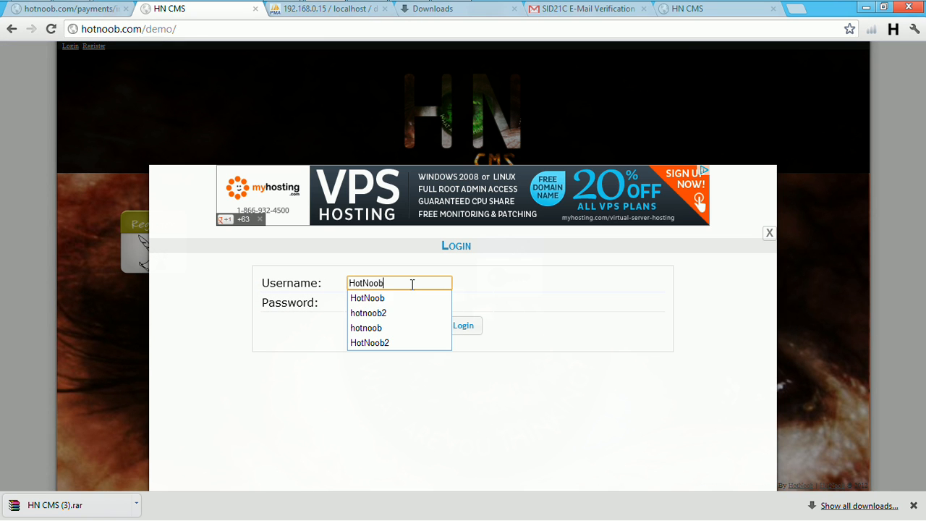
text(Noob)
key(Tab)
text(*******)
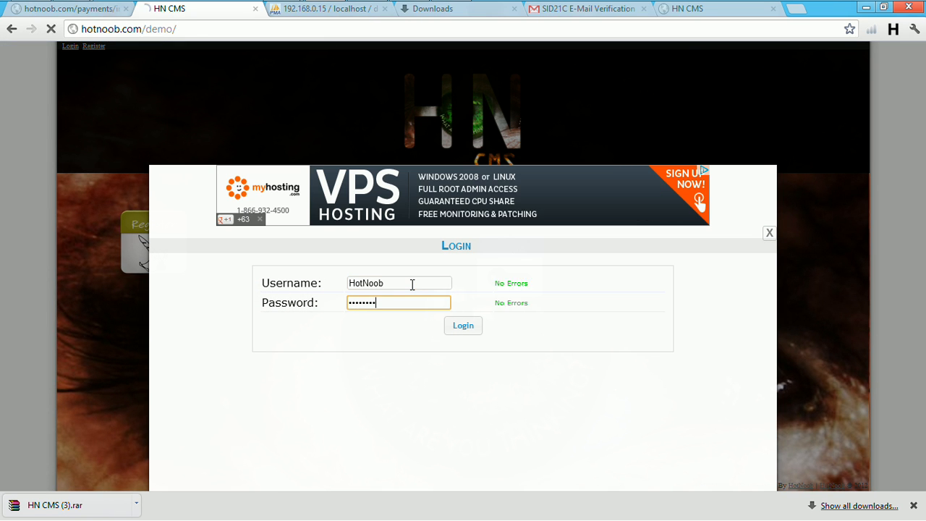
key(Return)
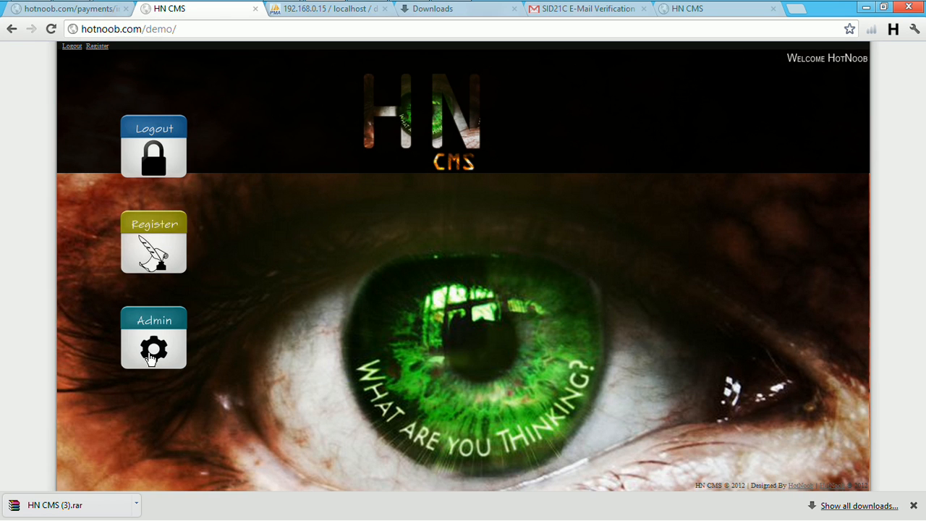
Step: Load the PHP diagnostics under Admin > Settings, showing uploads Not Writeable and backs/index.html Missing
click(157, 336)
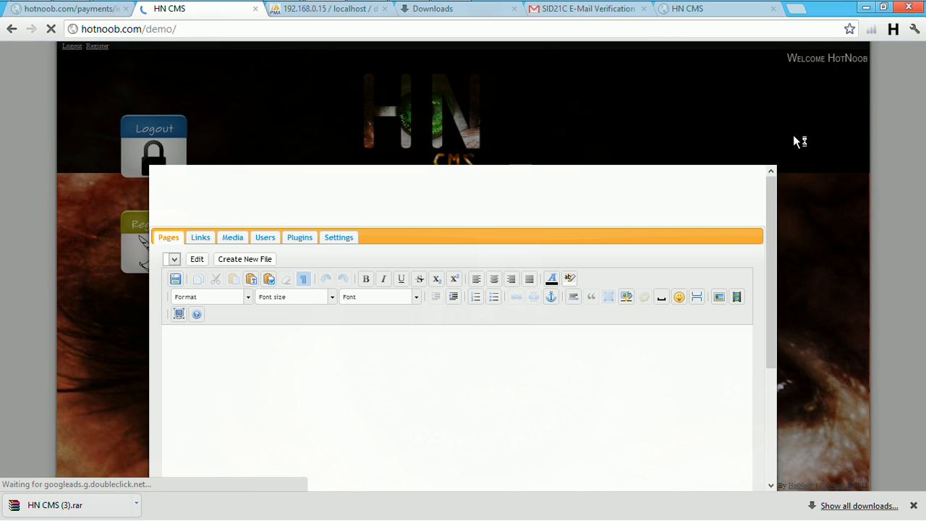
click(913, 506)
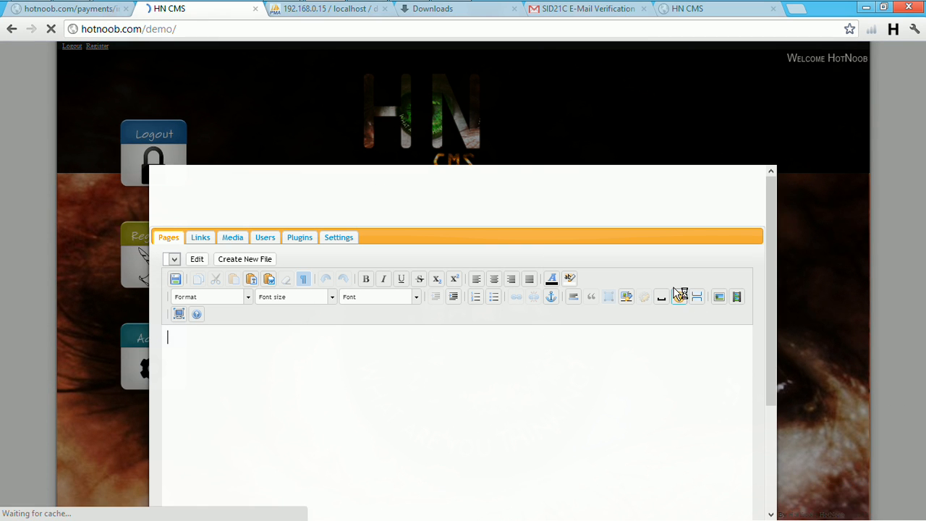
click(331, 242)
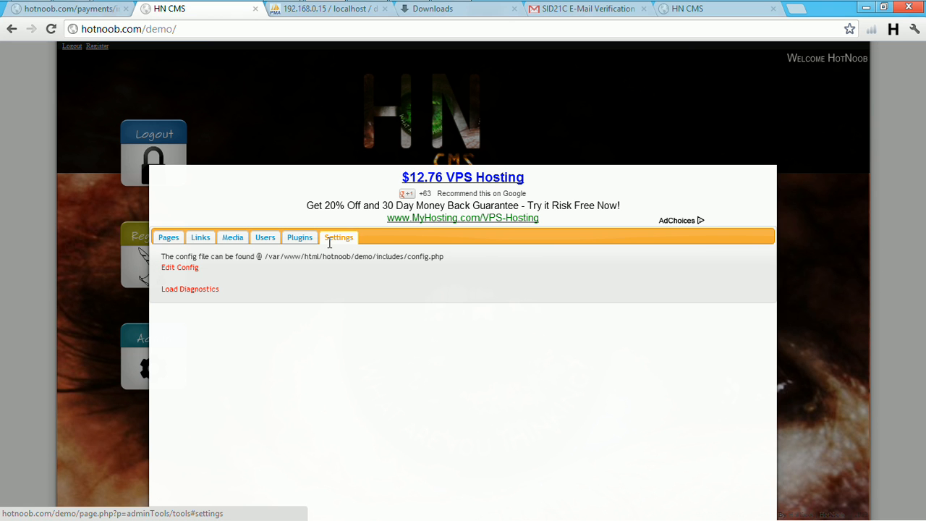
click(204, 292)
scroll(310, 327, down, 12)
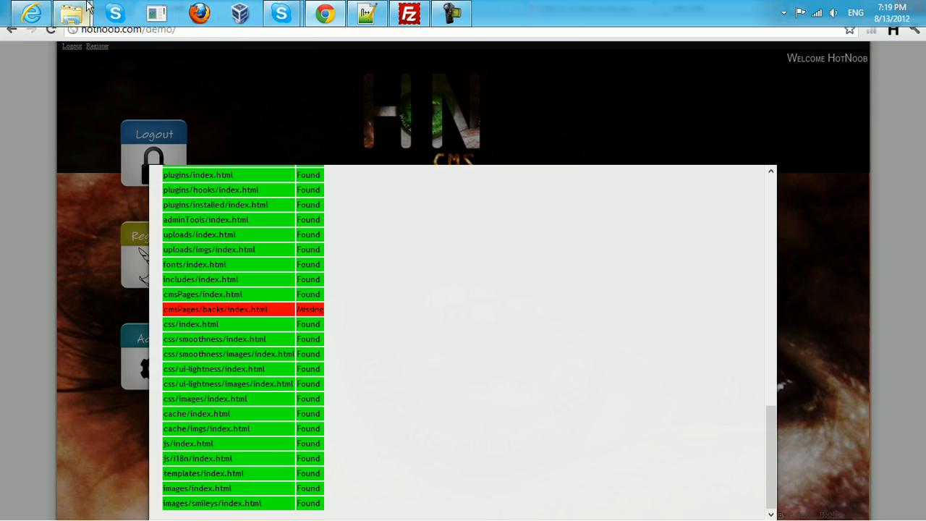
Step: Copy the blank index.html from includes and paste it into demo > cmsPages > backs
mouse_move(84, 4)
mouse_move(123, 110)
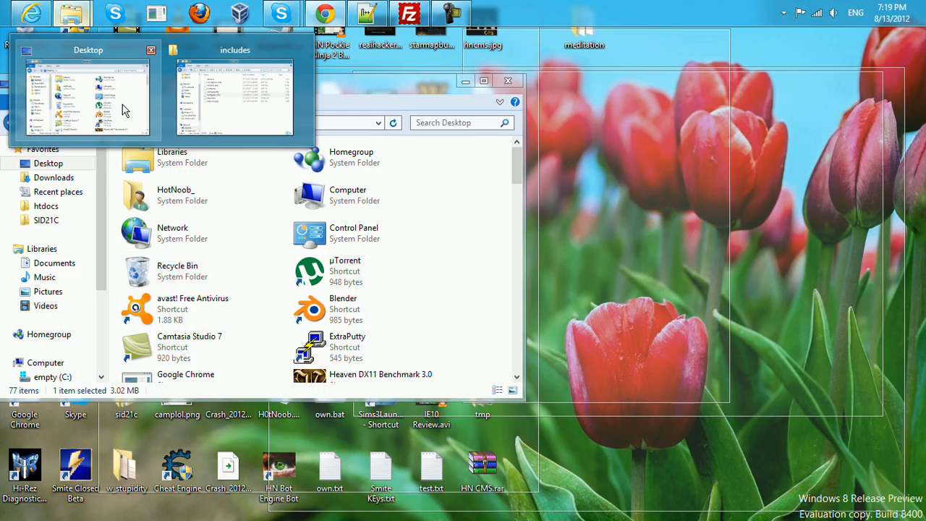
click(227, 108)
click(535, 246)
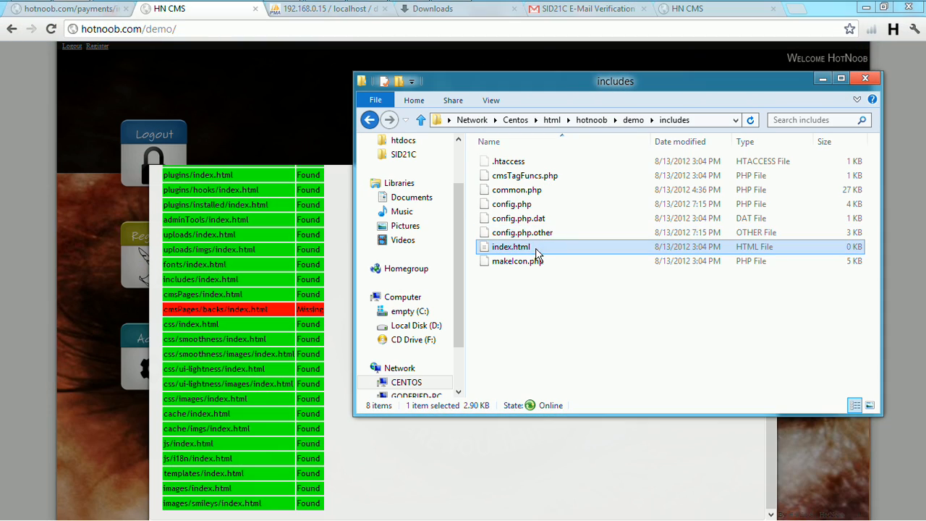
click(633, 119)
click(514, 218)
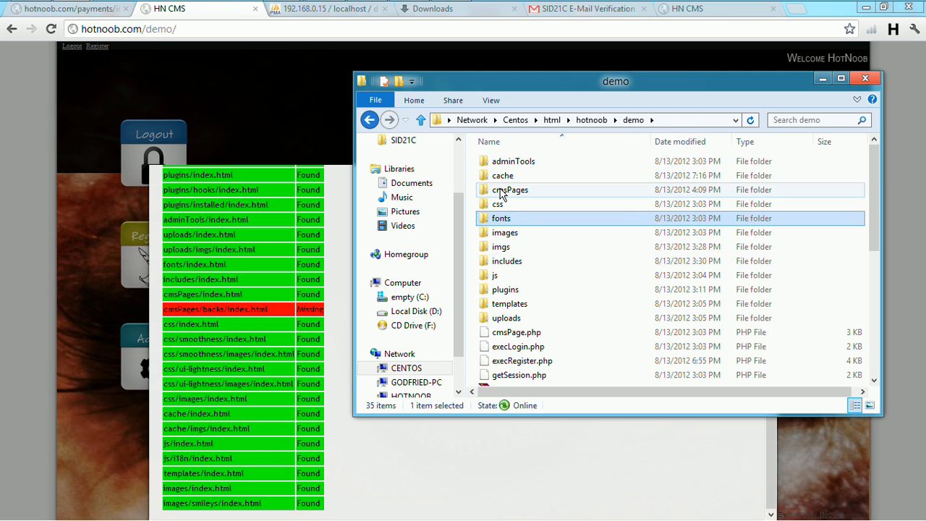
double_click(501, 187)
double_click(498, 161)
key(ctrl+v)
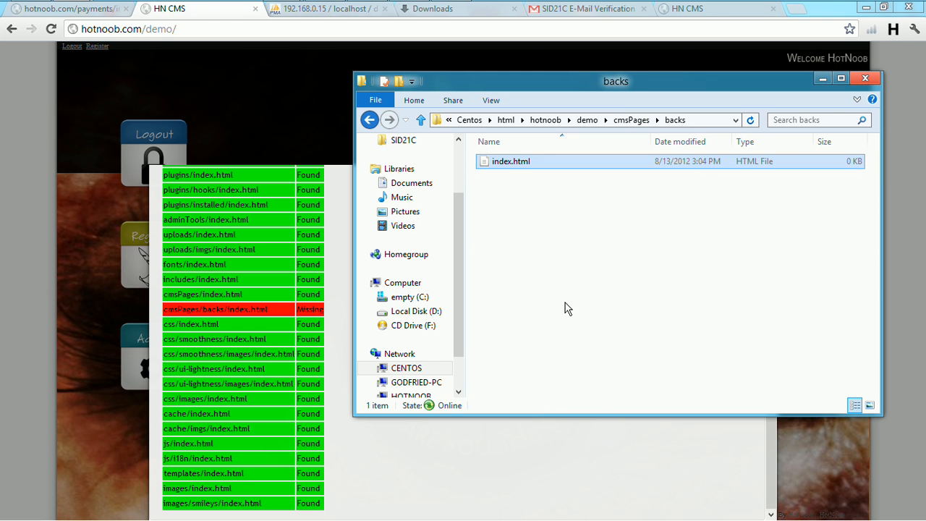
Step: Go back to the diagnostics page, then switch to the screen recorder window
click(439, 474)
scroll(436, 475, up, 4)
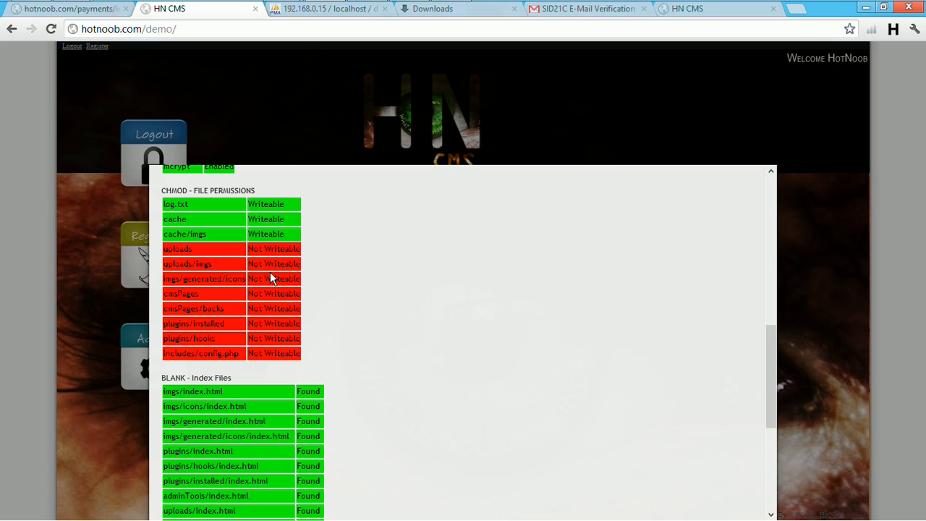
key(alt+Tab)
key(Tab)
key(Tab)
key(Tab)
key(Tab)
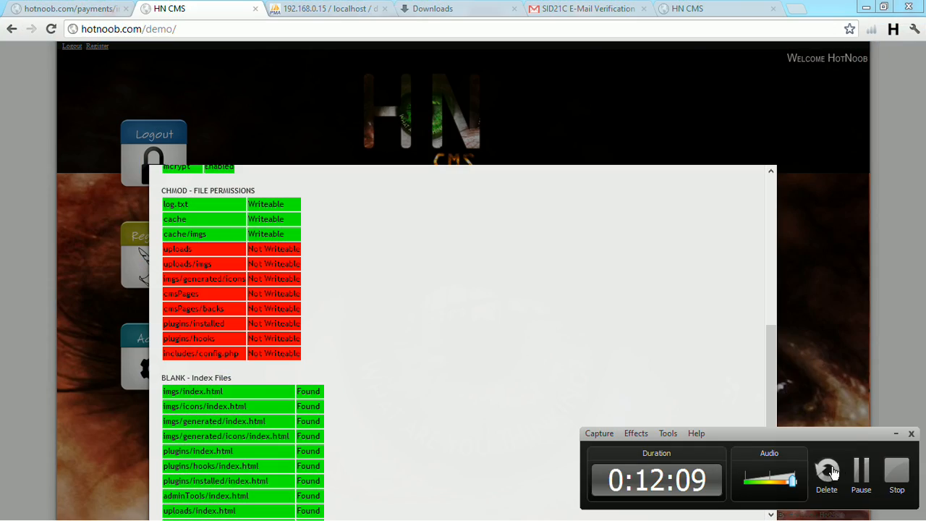
Step: Confirm every CHMOD file-permission check reads Writeable, then view the Users list showing the admin account
click(855, 471)
click(855, 471)
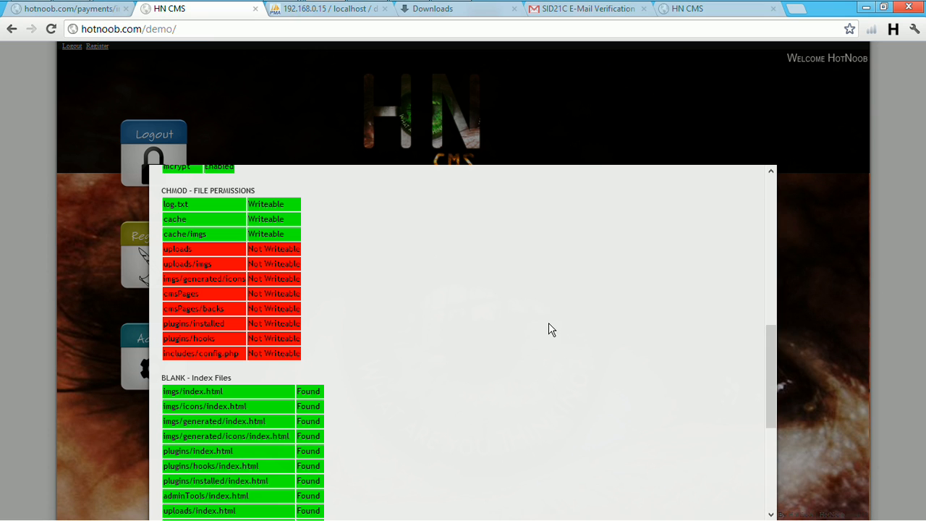
right_click(450, 341)
key(Escape)
scroll(353, 369, up, 1)
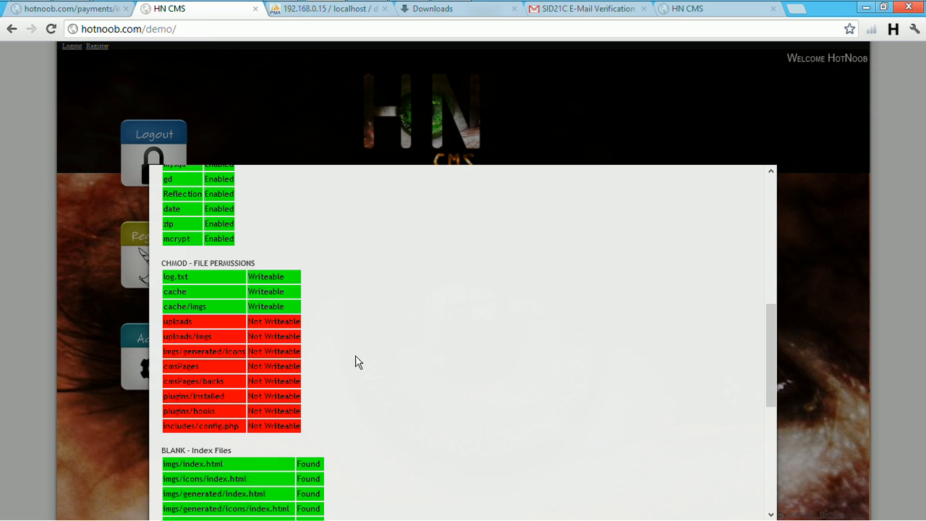
scroll(362, 293, up, 6)
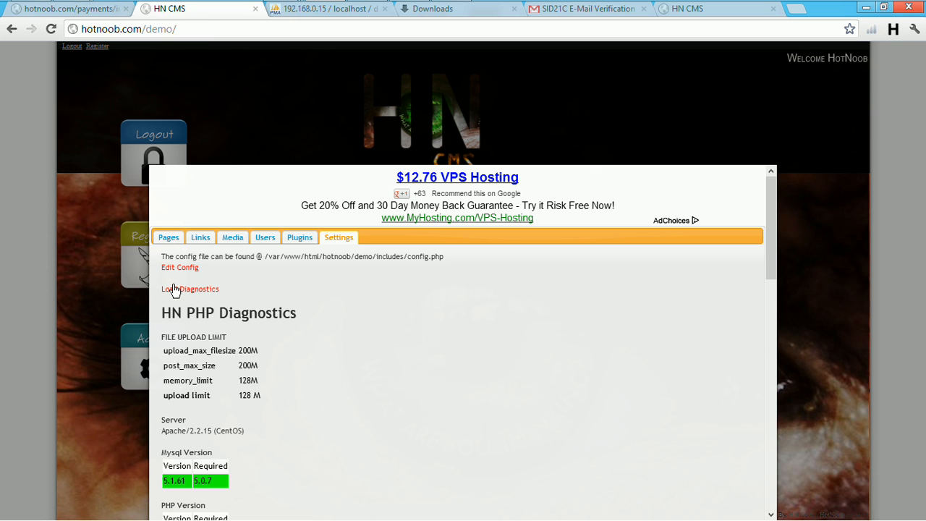
scroll(316, 298, down, 10)
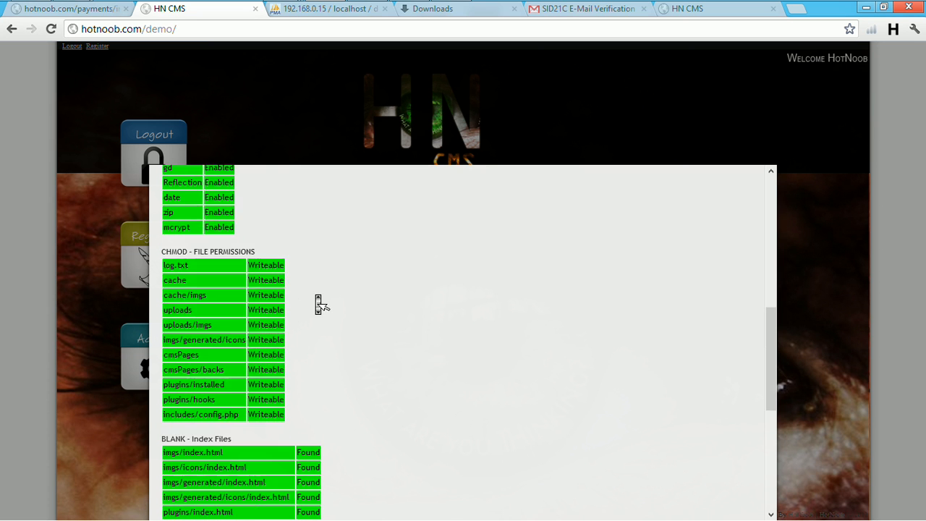
scroll(319, 303, up, 10)
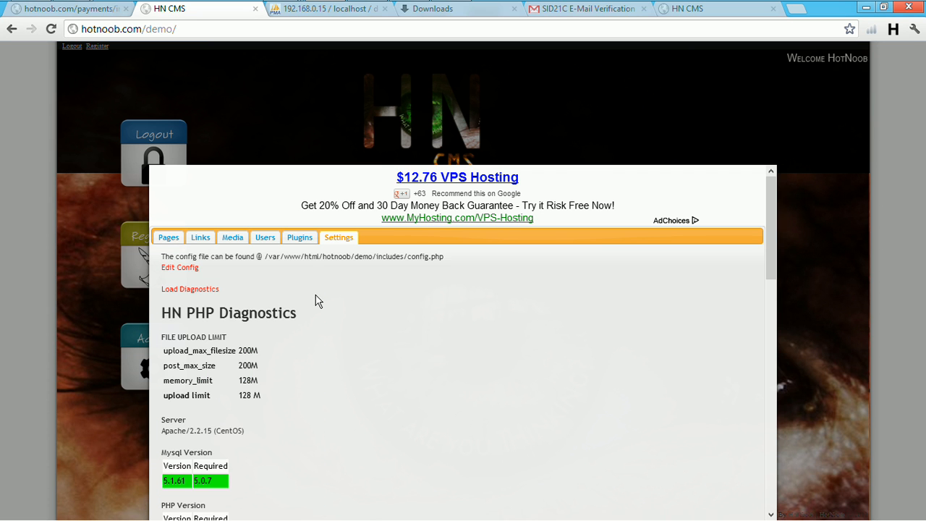
click(295, 239)
click(265, 237)
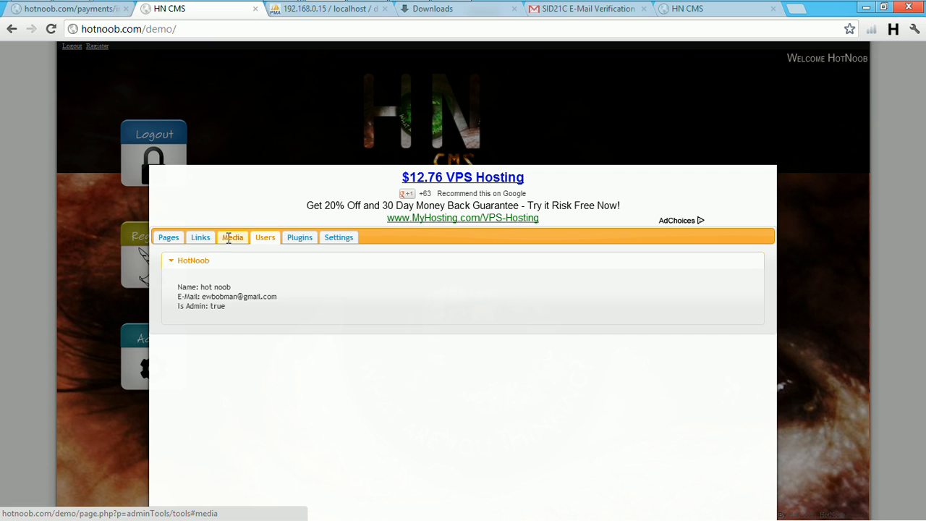
Step: Browse the Media image sections, ending on the site navigation Links list
click(230, 239)
click(198, 238)
click(245, 240)
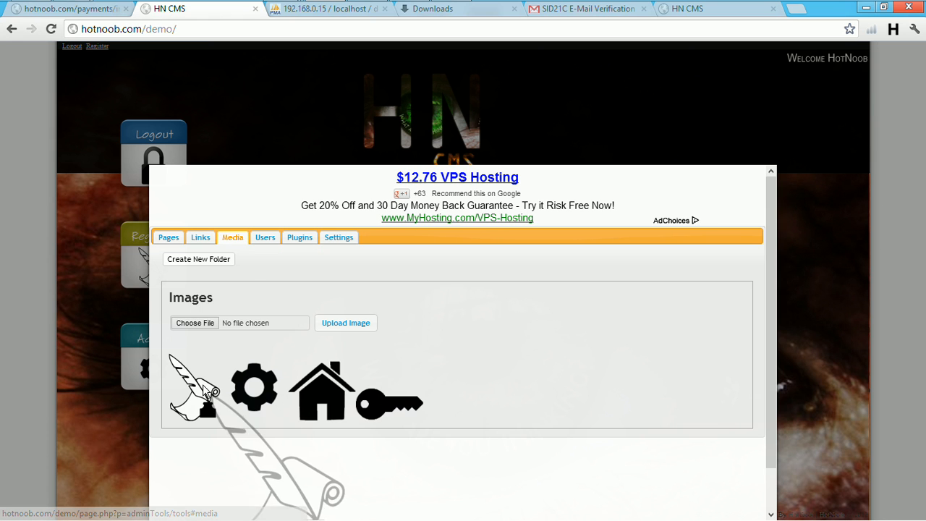
click(201, 239)
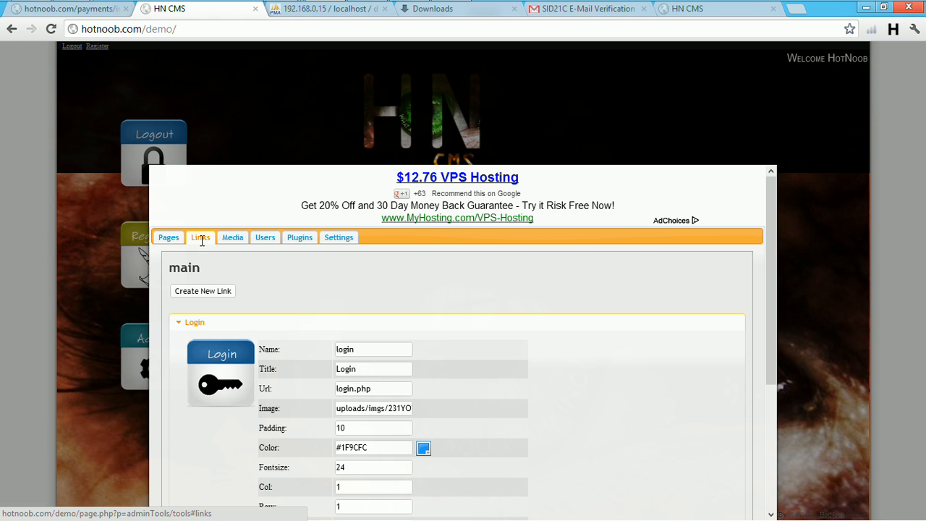
Step: Save the Login link's settings, acknowledge the saved alert, and collapse the Login entry
scroll(373, 385, down, 2)
click(276, 467)
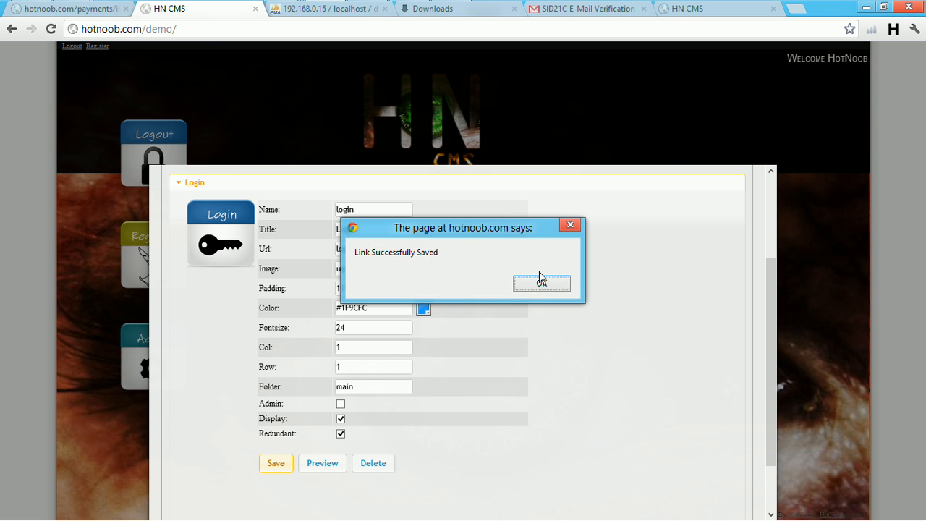
click(541, 282)
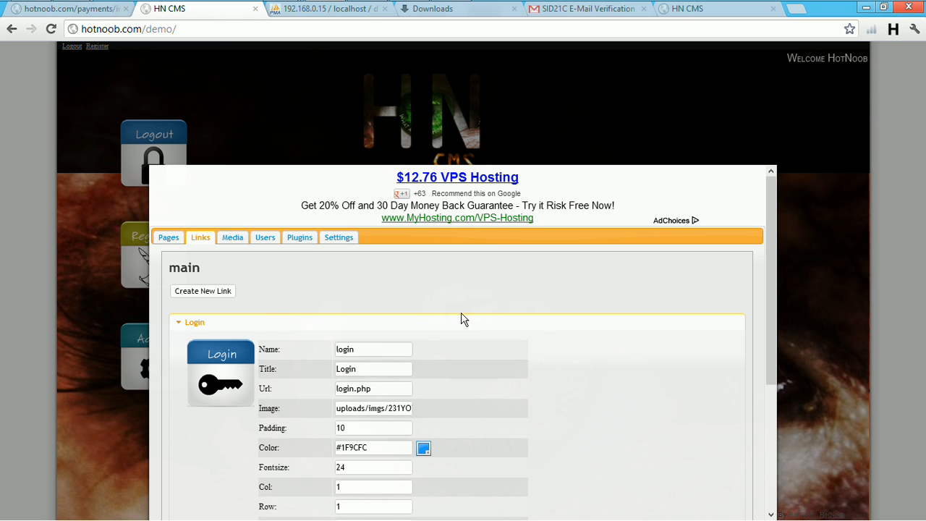
click(245, 322)
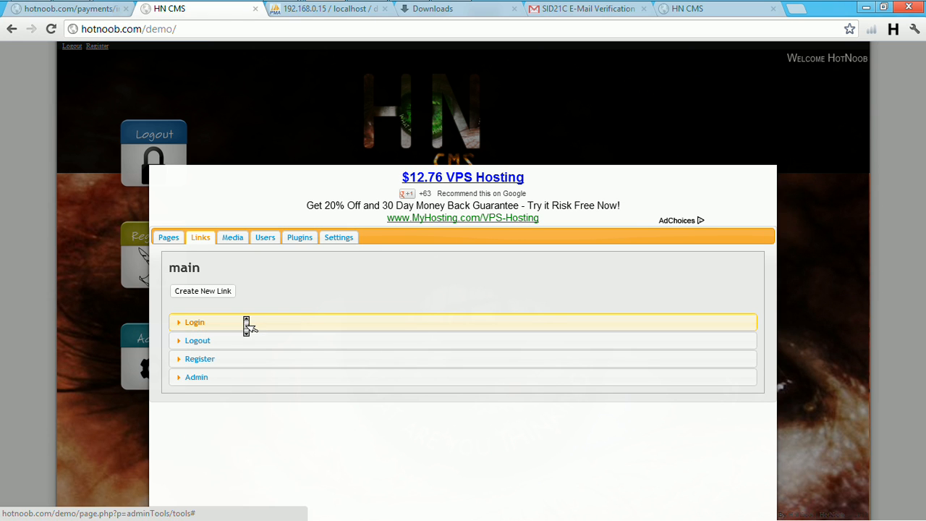
Step: Switch the Pages editor to Source view, then show Settings with the config.php location and diagnostics
click(168, 239)
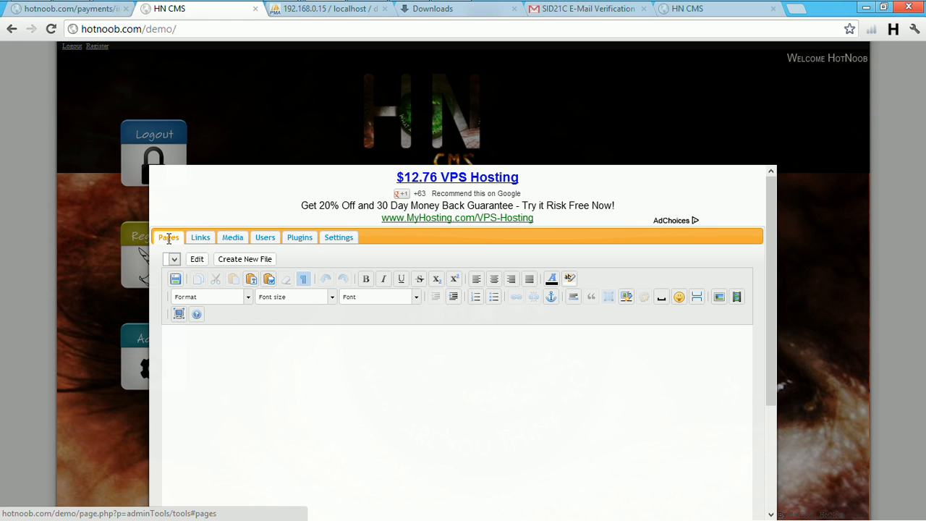
scroll(245, 317, down, 5)
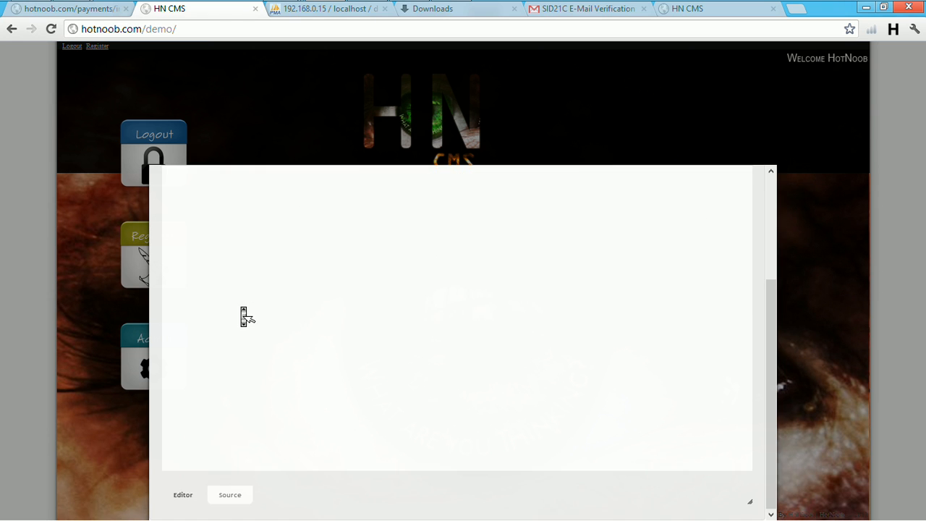
scroll(244, 317, up, 5)
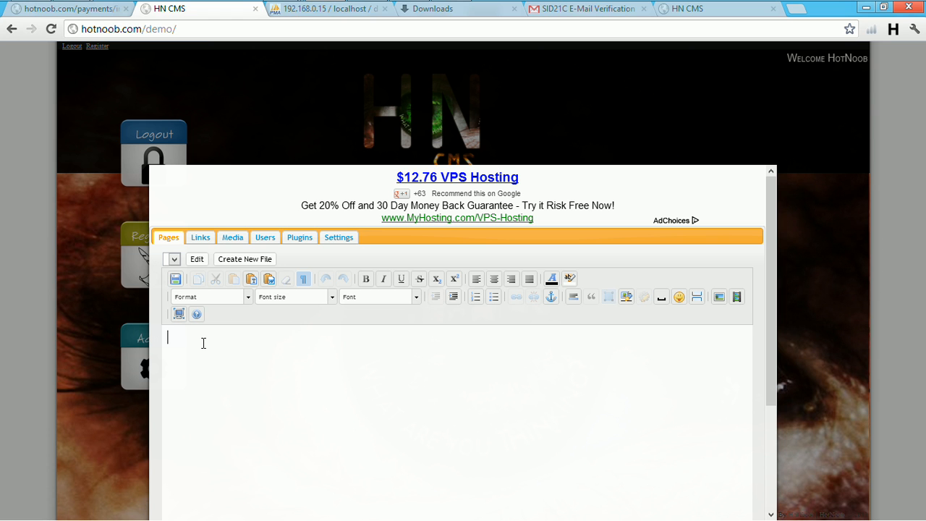
scroll(203, 343, down, 5)
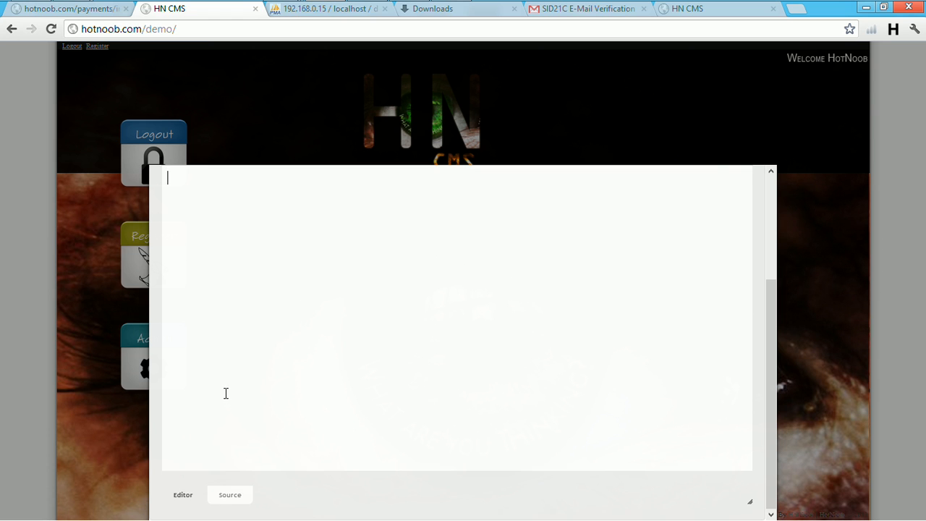
scroll(226, 392, up, 5)
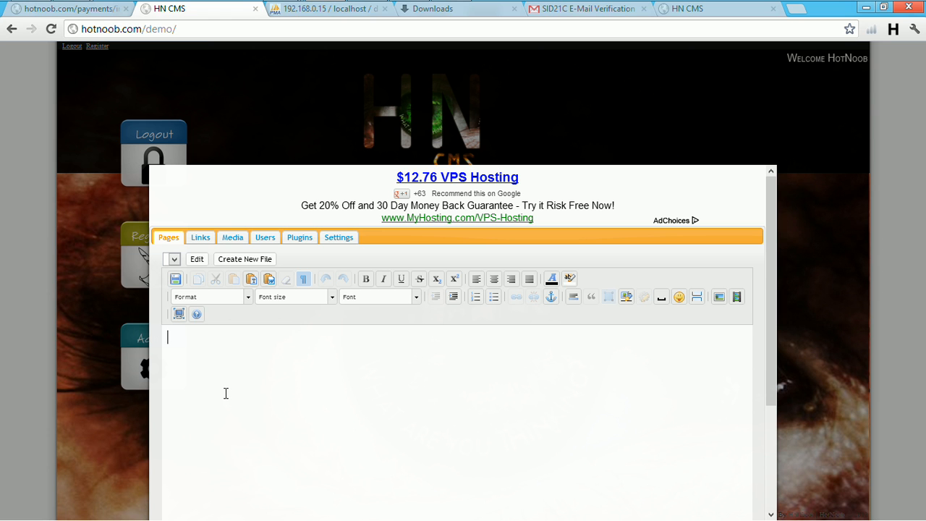
scroll(225, 393, down, 5)
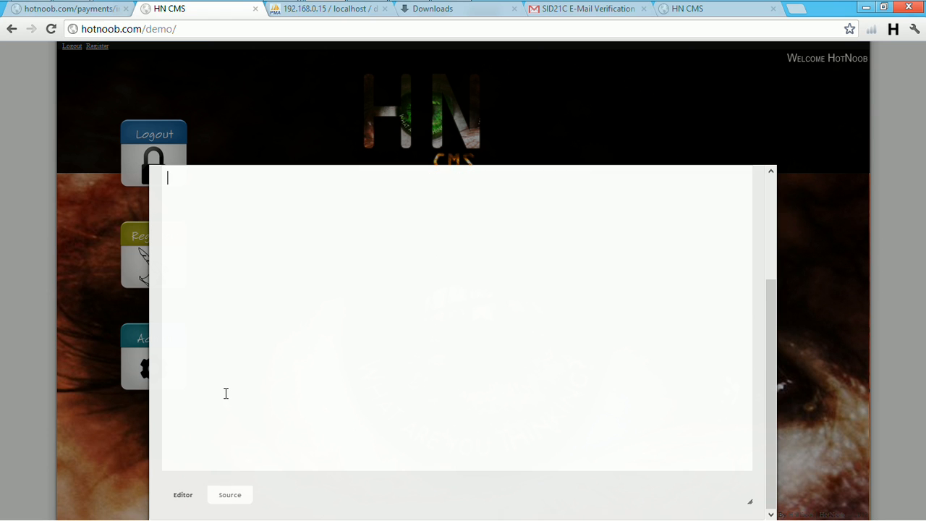
click(225, 499)
scroll(272, 369, up, 3)
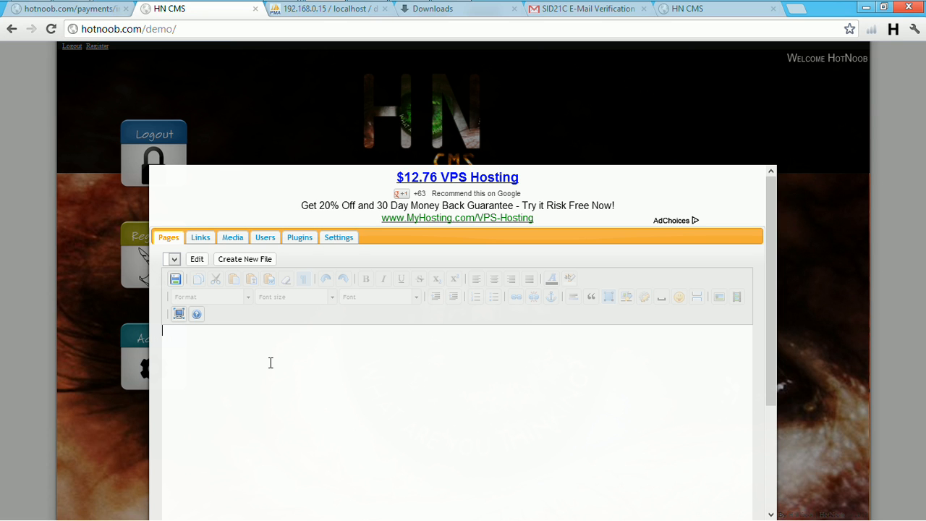
click(335, 243)
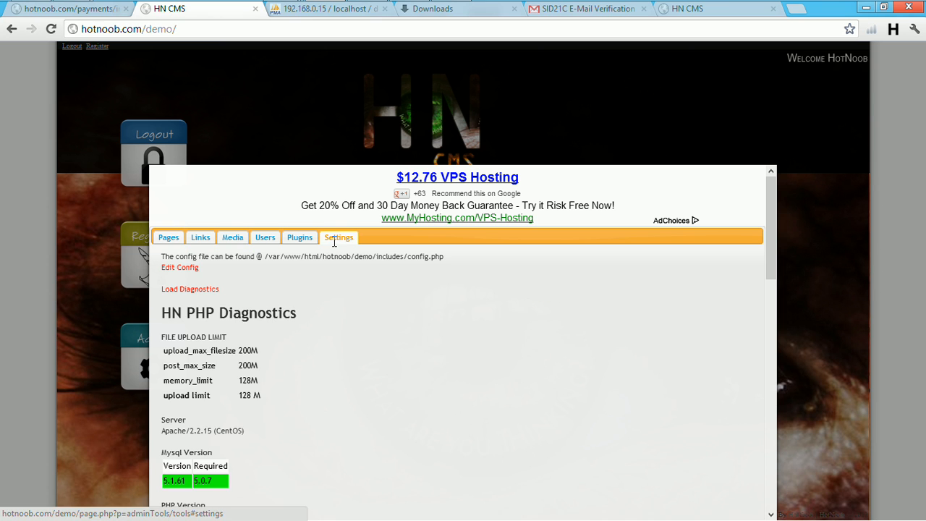
Step: Review the Edit Config form (localhost, demo database, Background Image imgs/hneye.jpg), then switch to FileZilla
click(177, 267)
scroll(273, 293, down, 1)
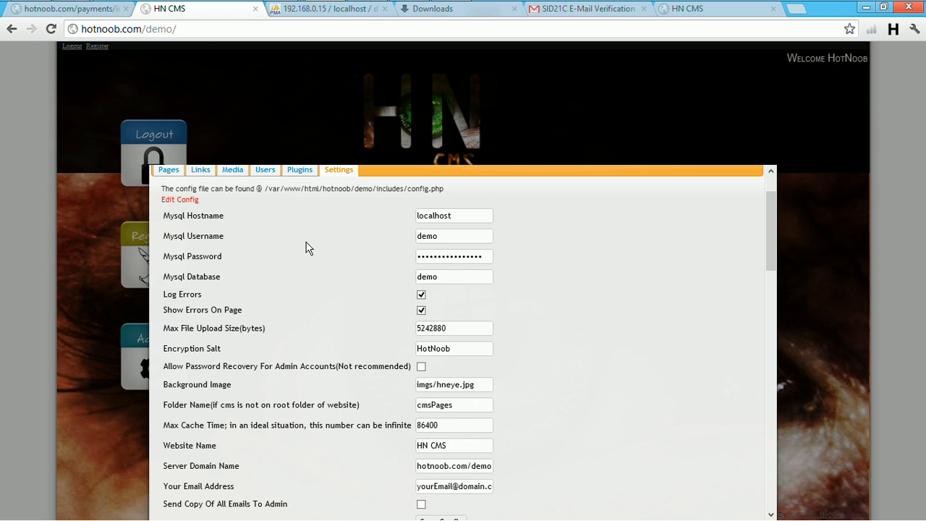
scroll(308, 249, down, 1)
scroll(311, 252, up, 2)
scroll(274, 441, down, 2)
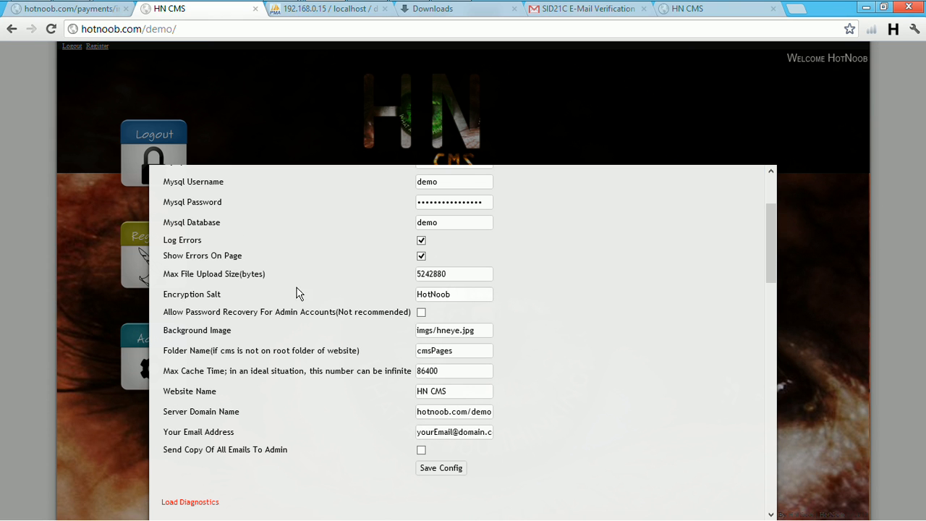
scroll(307, 407, up, 2)
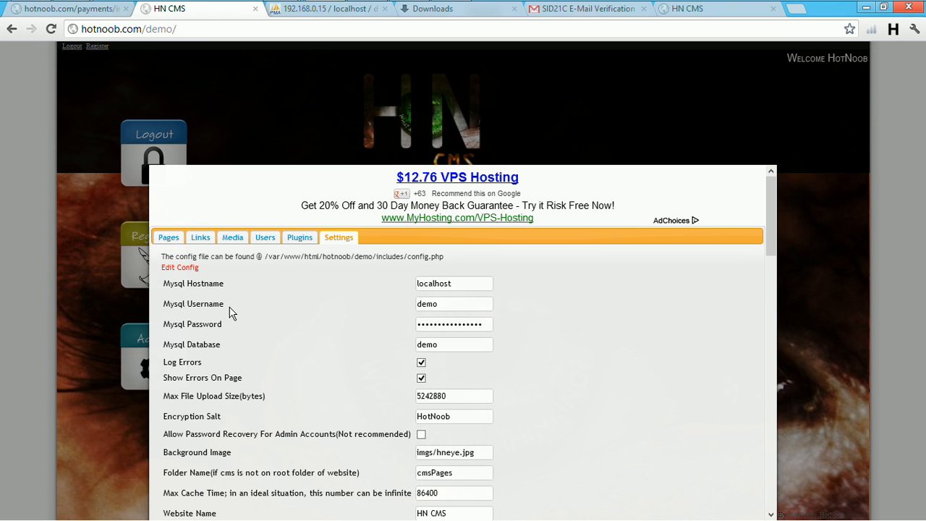
click(409, 8)
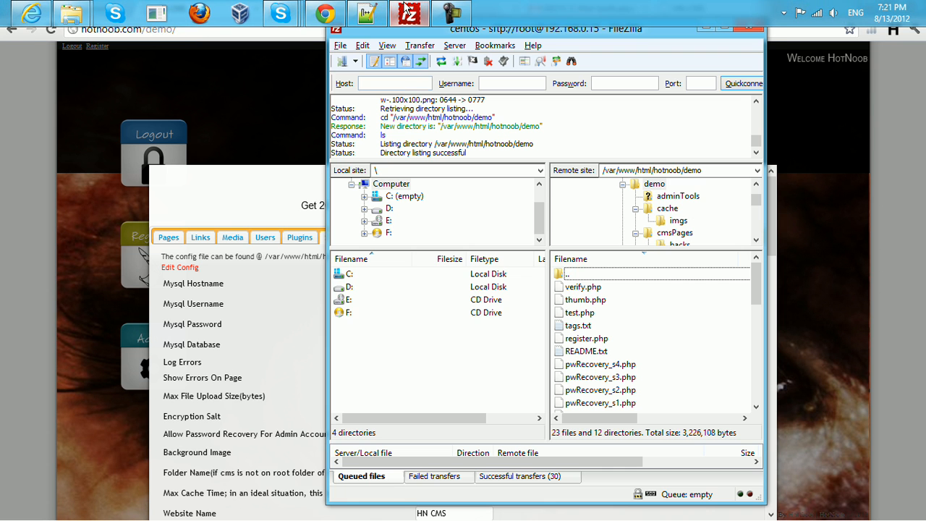
Step: Navigate the remote site to /var/www/html/hotnoob/demo
click(619, 288)
double_click(583, 277)
click(611, 327)
scroll(612, 329, down, 7)
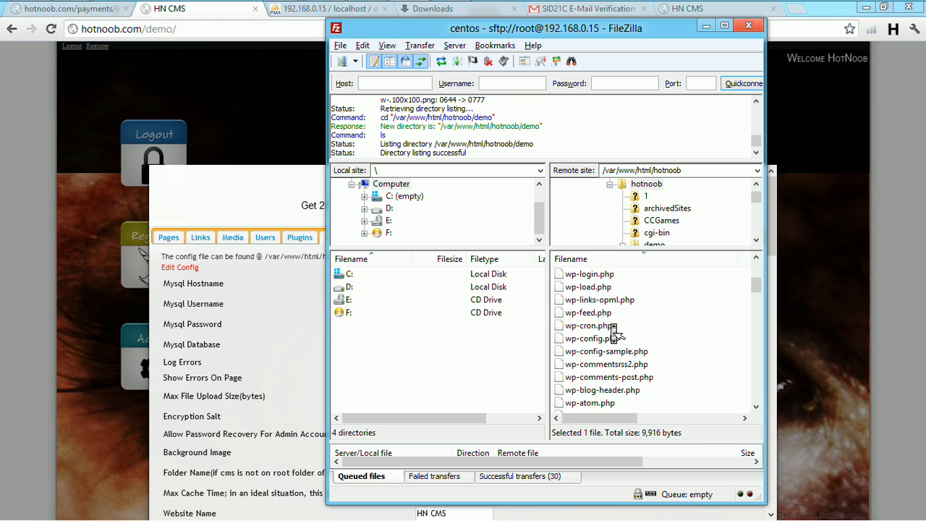
click(611, 329)
scroll(612, 329, down, 5)
click(612, 329)
scroll(611, 329, up, 4)
scroll(612, 329, up, 6)
click(705, 171)
click(720, 171)
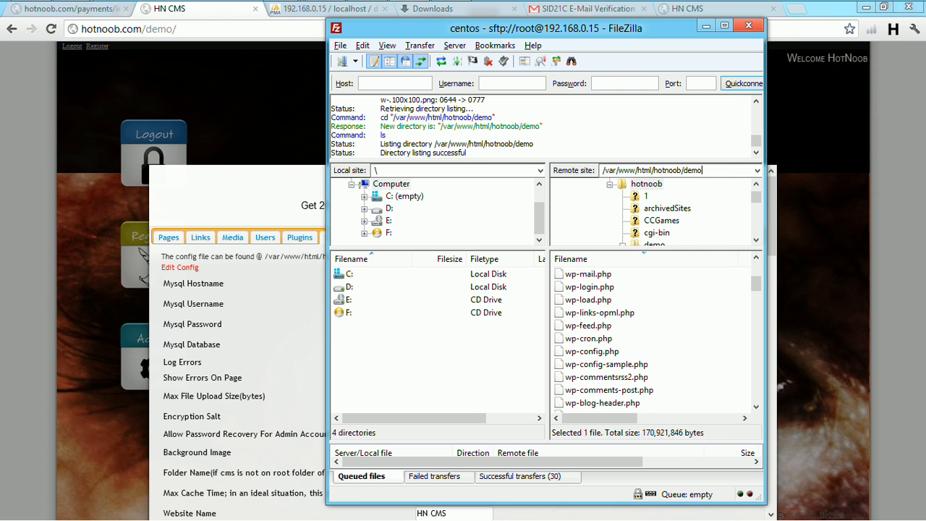
key(Return)
Step: Open the includes folder and View/Edit config.php.dat in Notepad++
click(600, 340)
scroll(600, 341, down, 8)
click(600, 340)
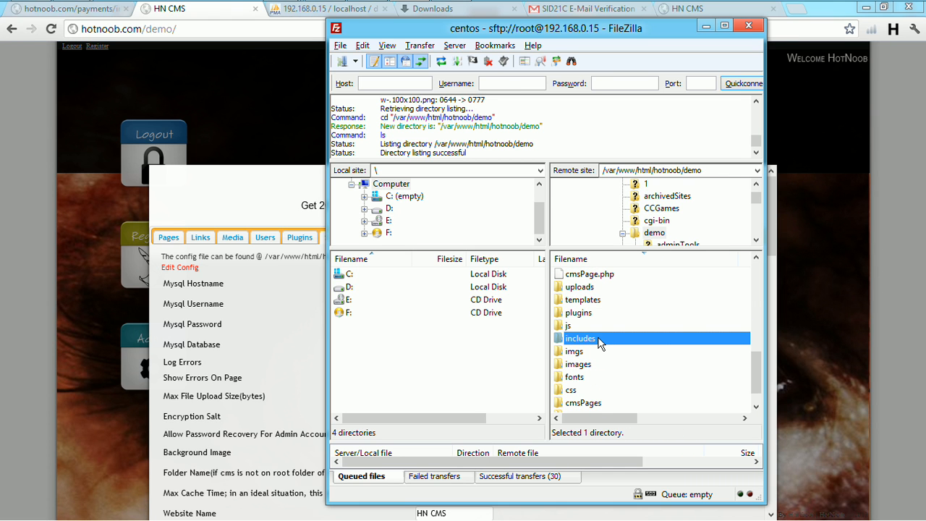
scroll(600, 343, down, 1)
click(600, 341)
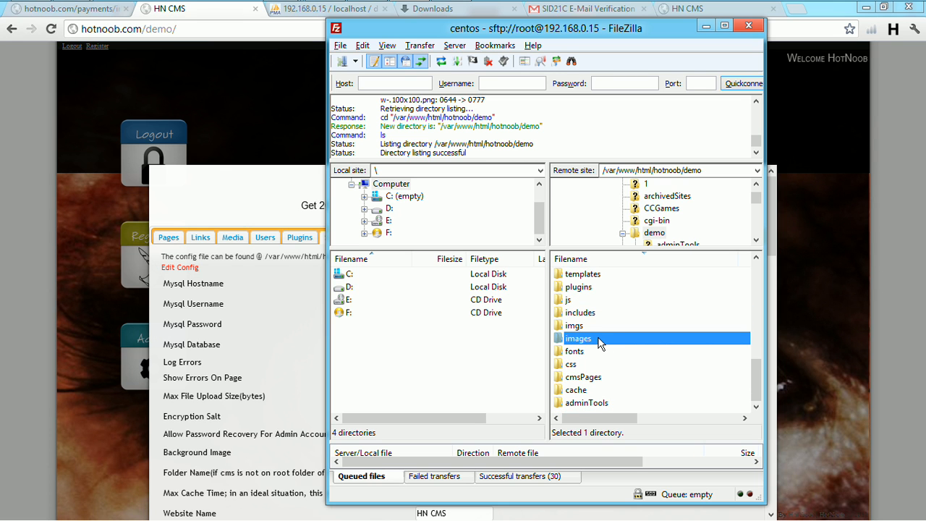
click(600, 377)
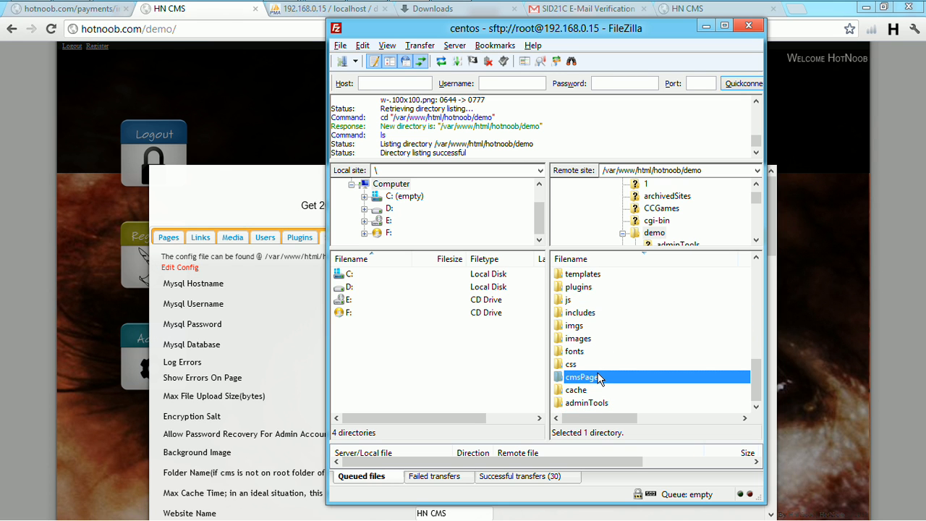
double_click(578, 313)
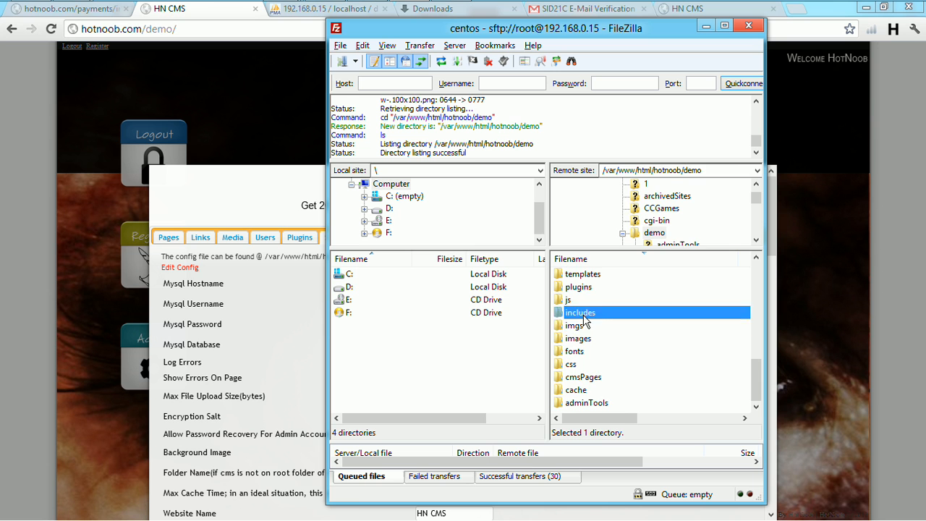
click(614, 325)
right_click(618, 327)
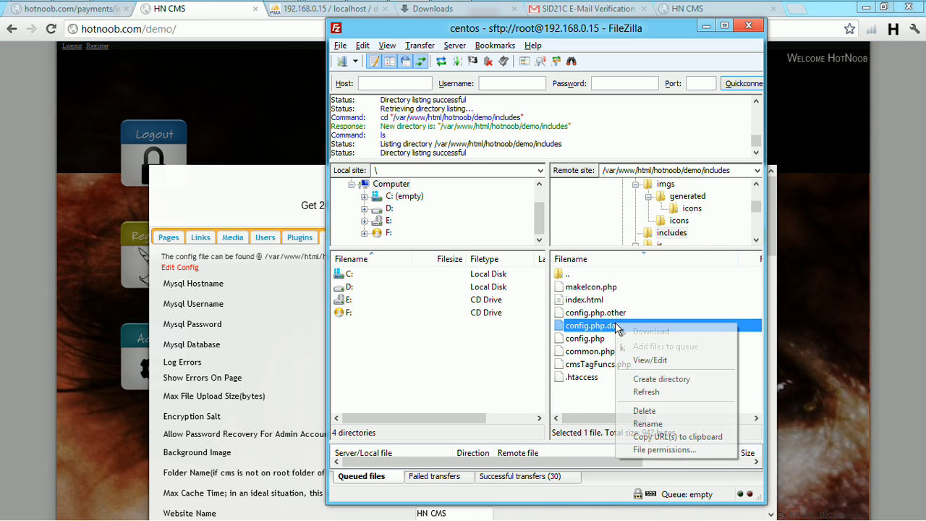
click(647, 356)
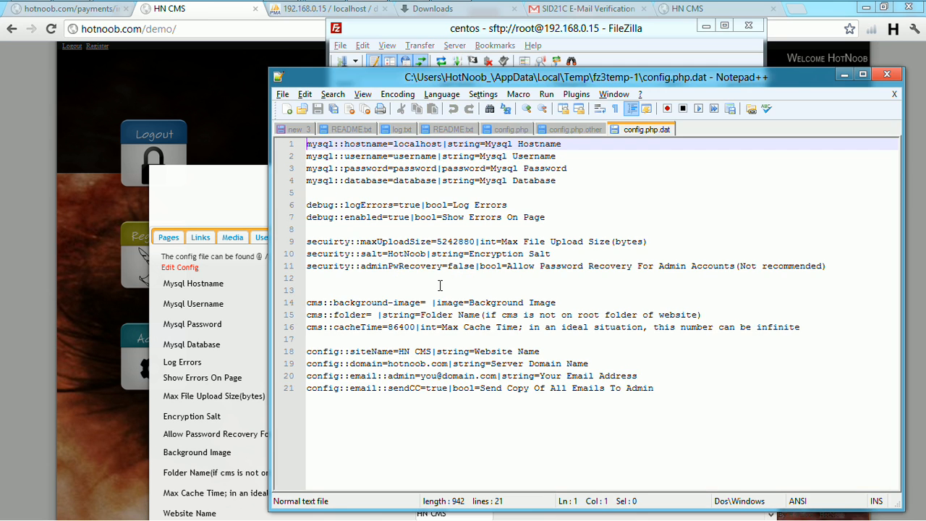
click(439, 287)
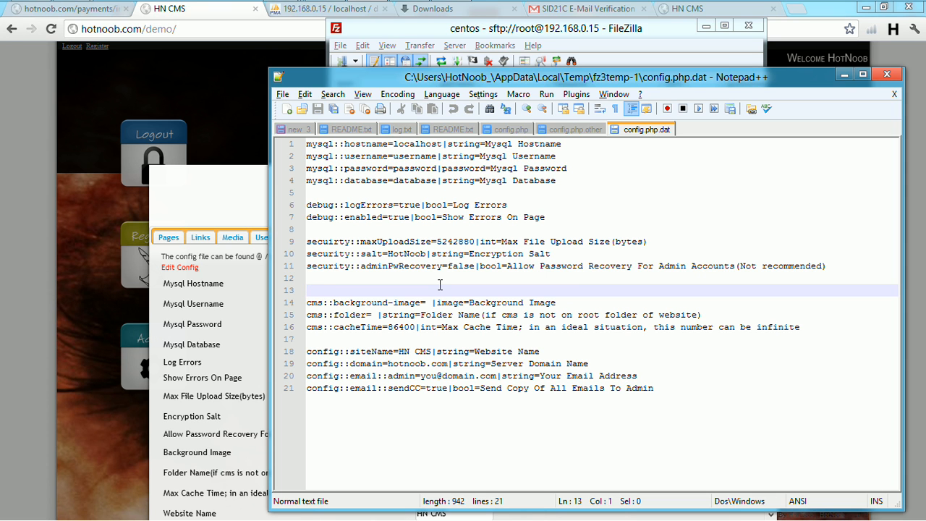
Step: Highlight the four mysql settings lines in config.php.dat, then show the HN CMS Plugins section in Chrome
click(309, 144)
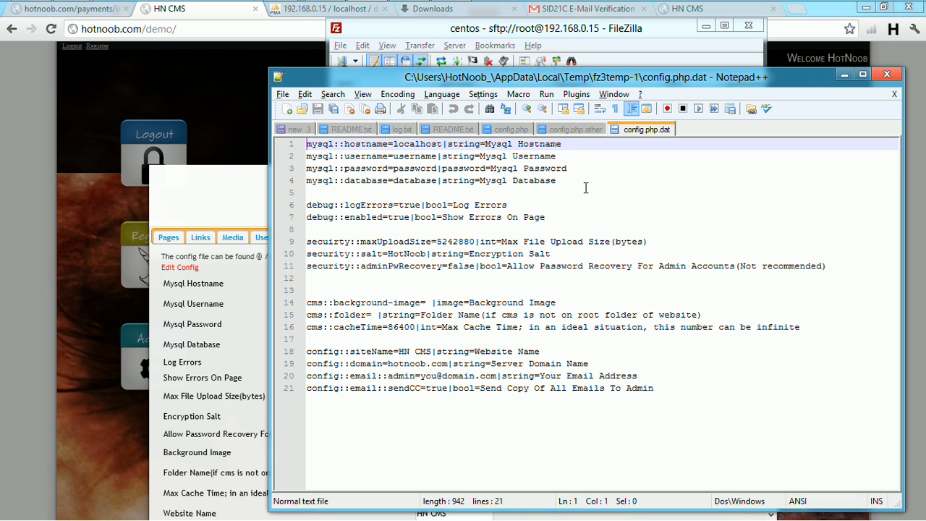
drag(591, 188, 278, 127)
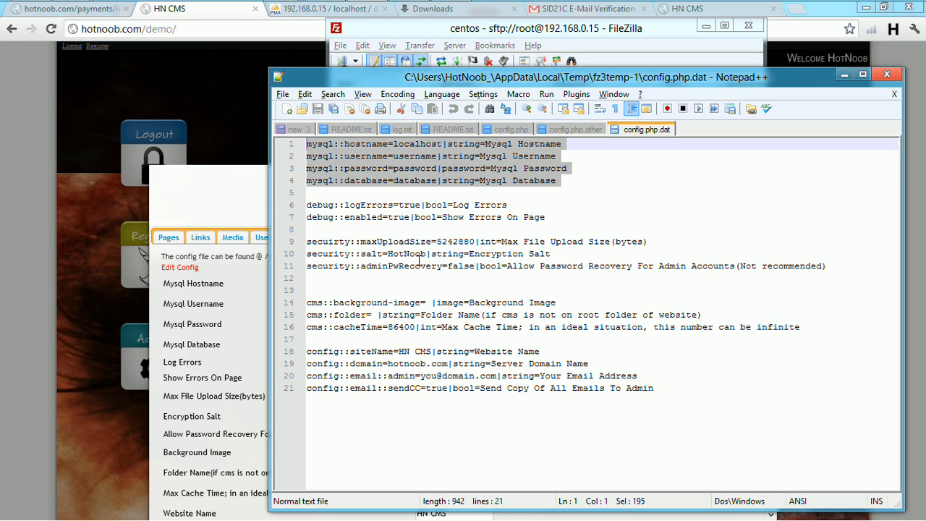
click(258, 211)
mouse_move(359, 6)
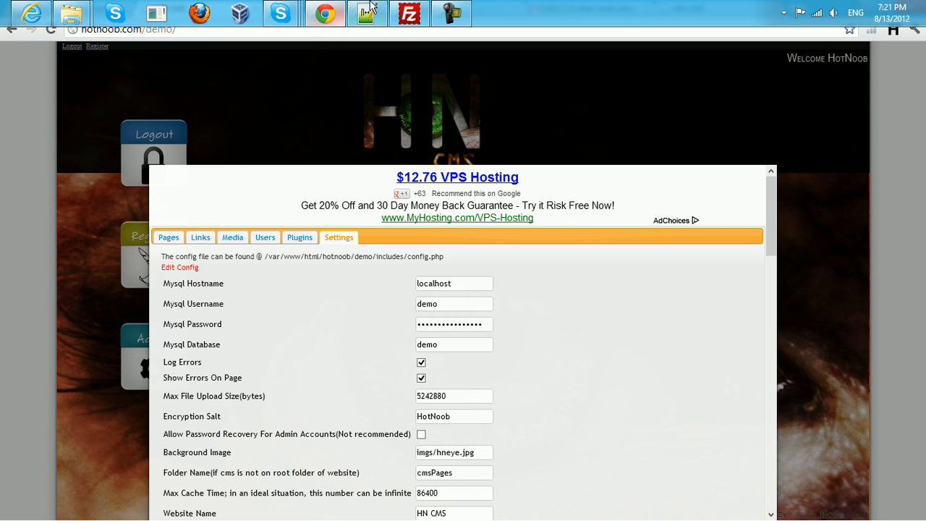
click(293, 241)
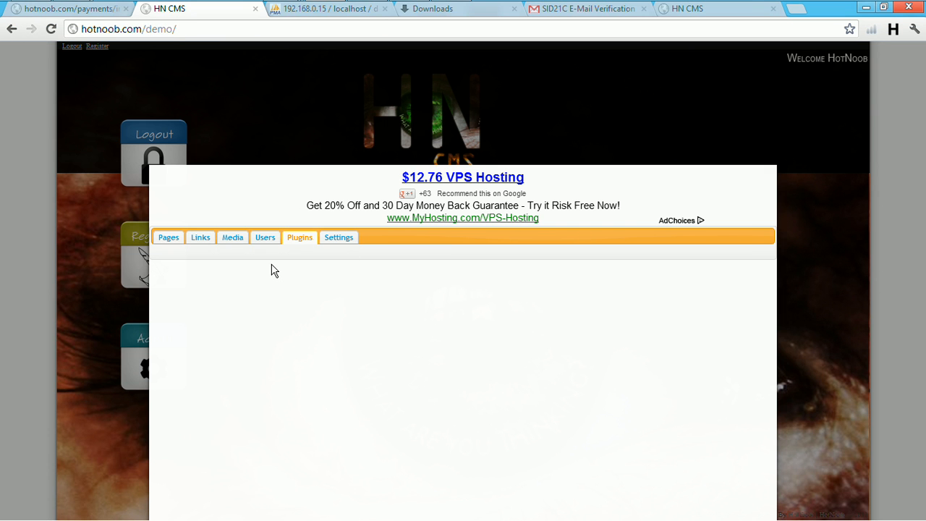
Step: Navigate File Explorer up to the demo site folder and into plugins
click(403, 7)
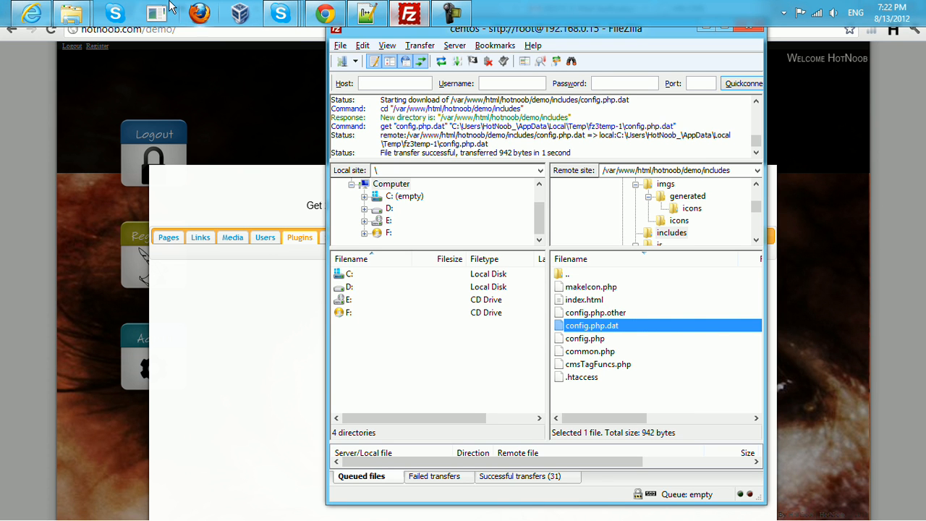
mouse_move(71, 13)
click(201, 86)
click(629, 121)
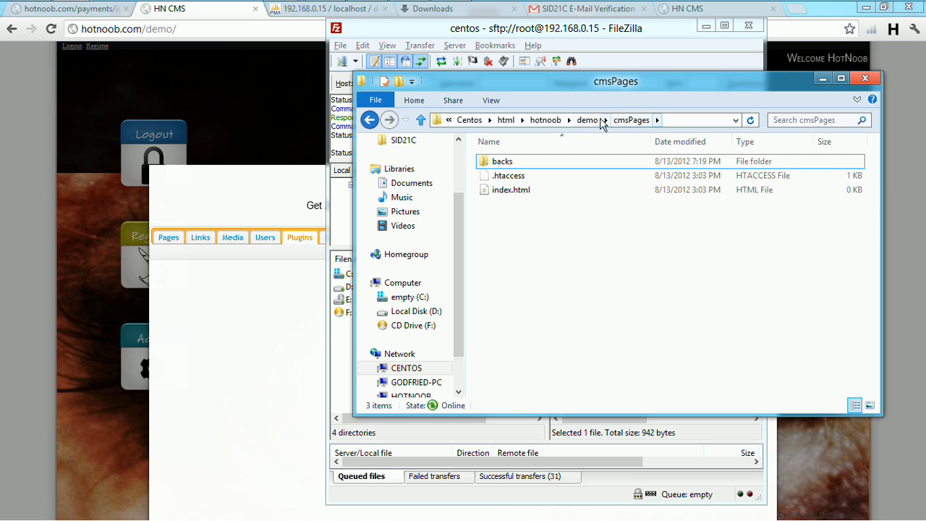
click(598, 121)
key(p)
key(p)
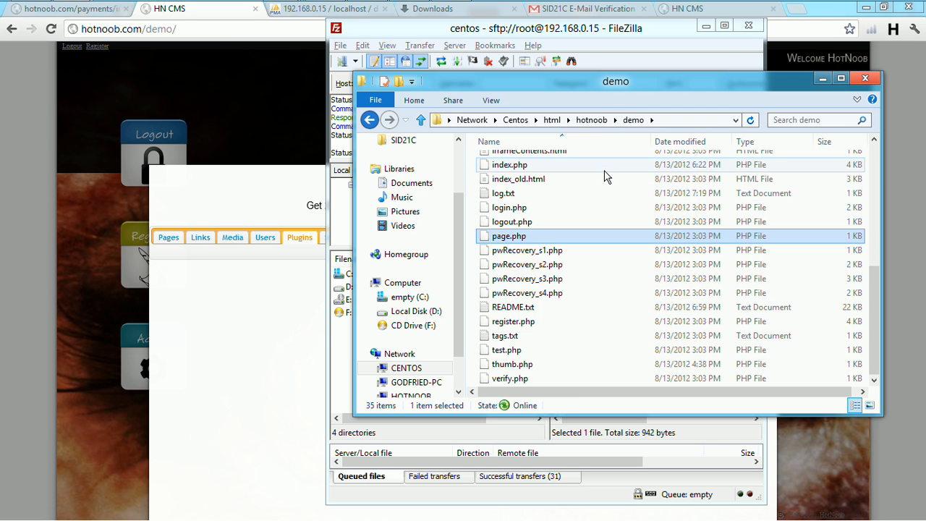
key(i)
key(Home)
key(p)
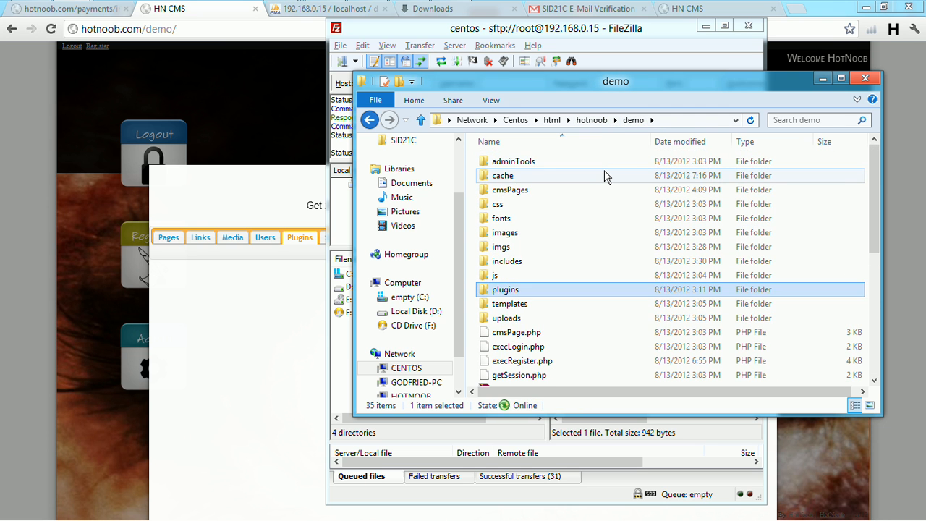
key(Return)
click(605, 176)
Step: Discard the bgImageRotator subfolder extraction and use Extract Here on bgImageRotator.rar directly in plugins
click(537, 205)
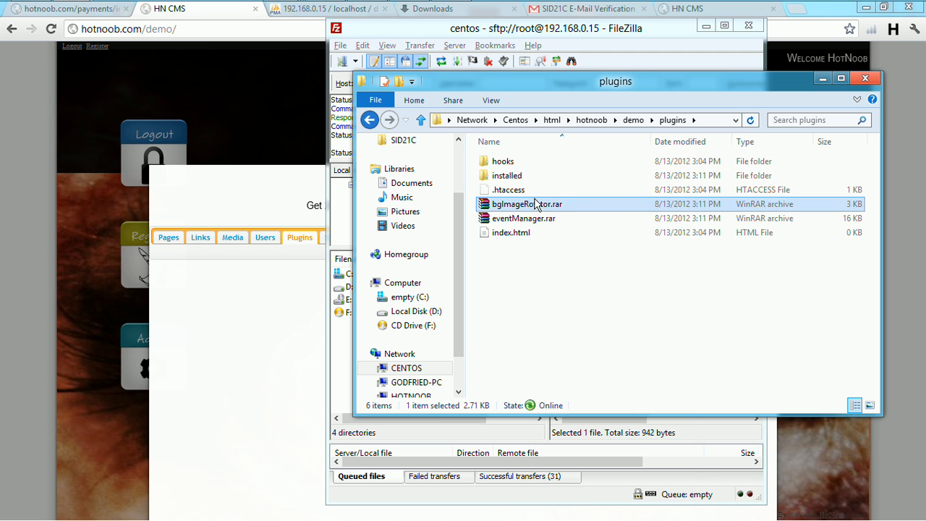
right_click(537, 203)
click(599, 297)
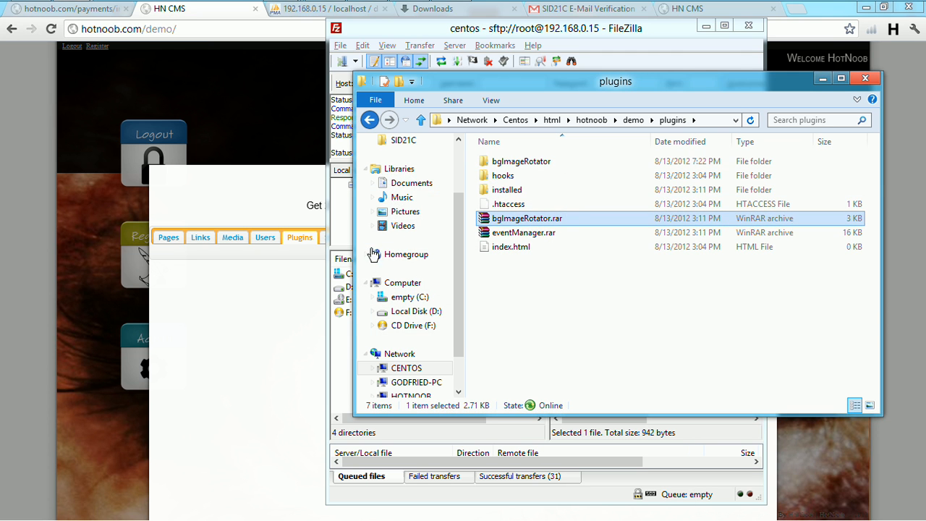
click(554, 162)
key(Delete)
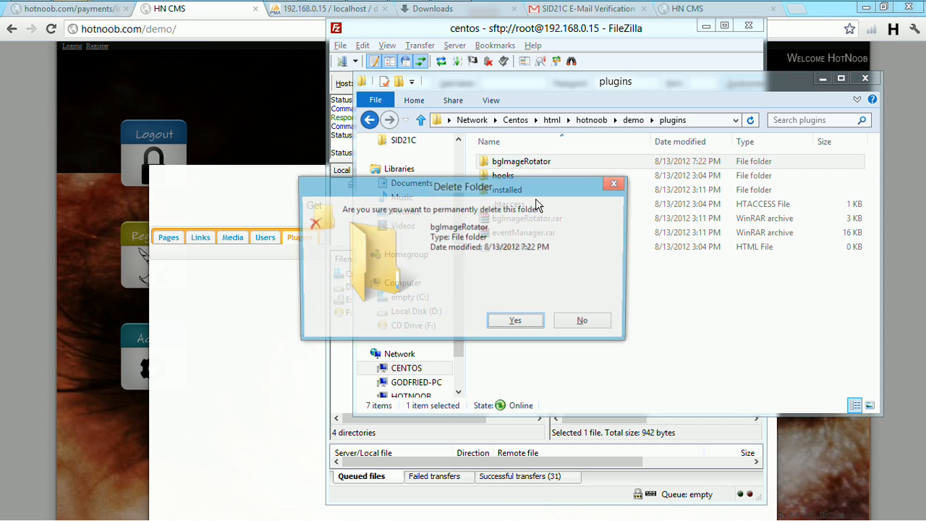
key(Return)
right_click(533, 205)
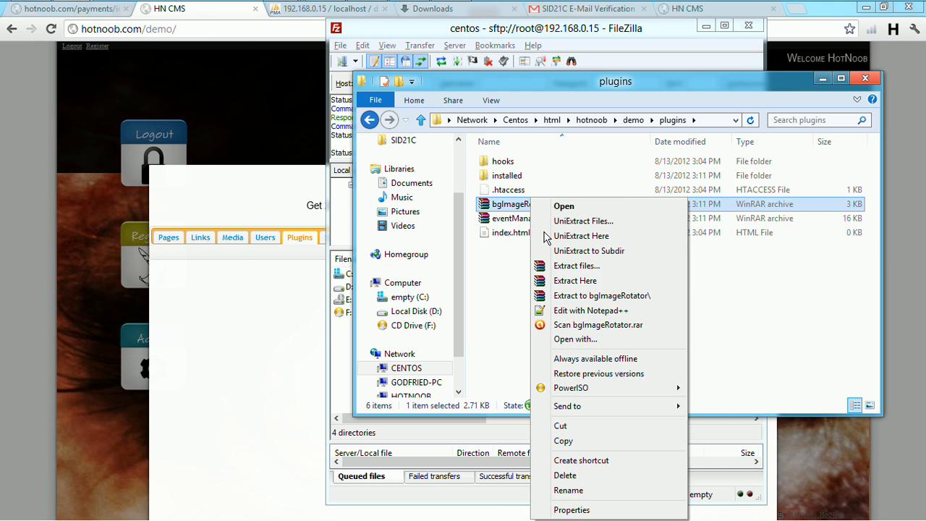
click(575, 280)
click(465, 8)
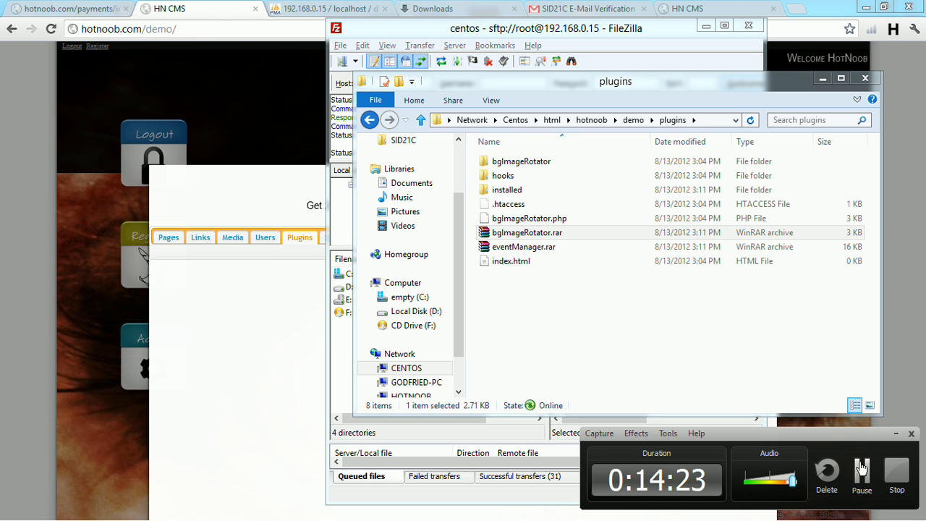
click(861, 469)
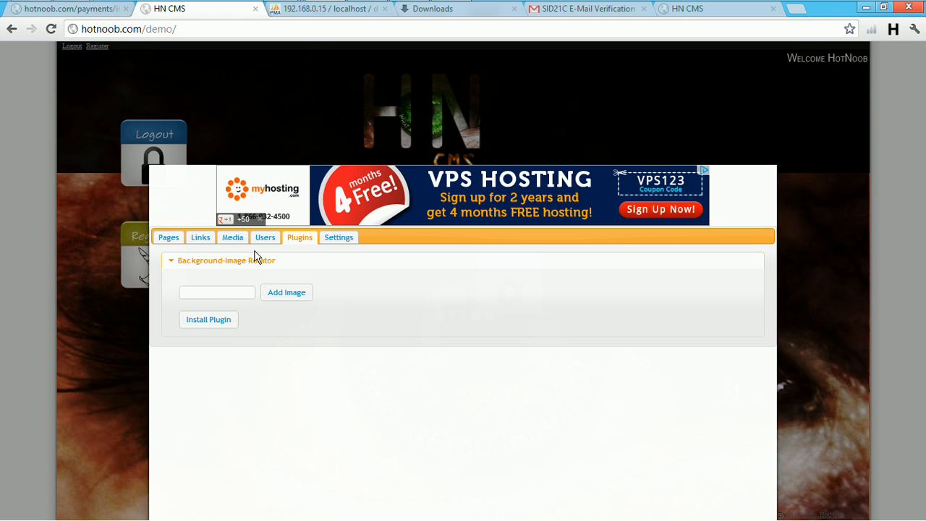
Step: Upload the wind-turbine image from Desktop\tmp to the Media library
click(246, 244)
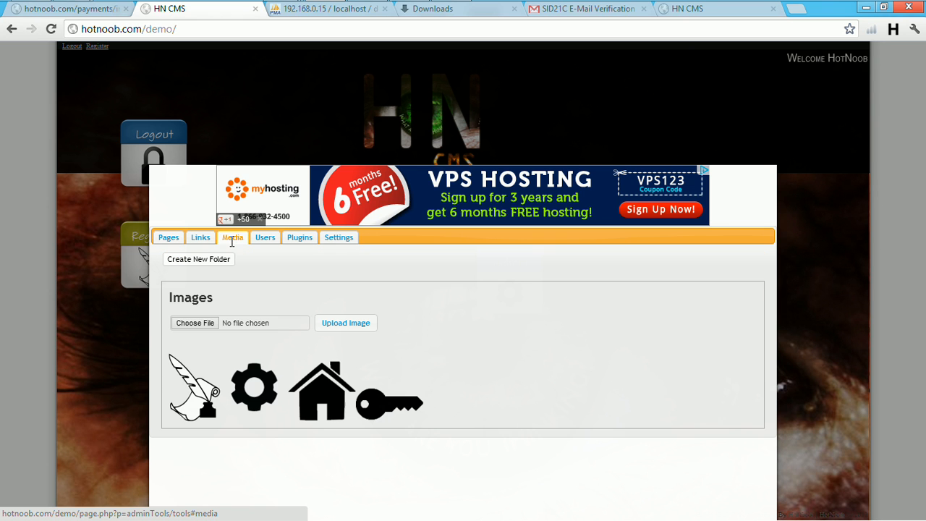
click(209, 322)
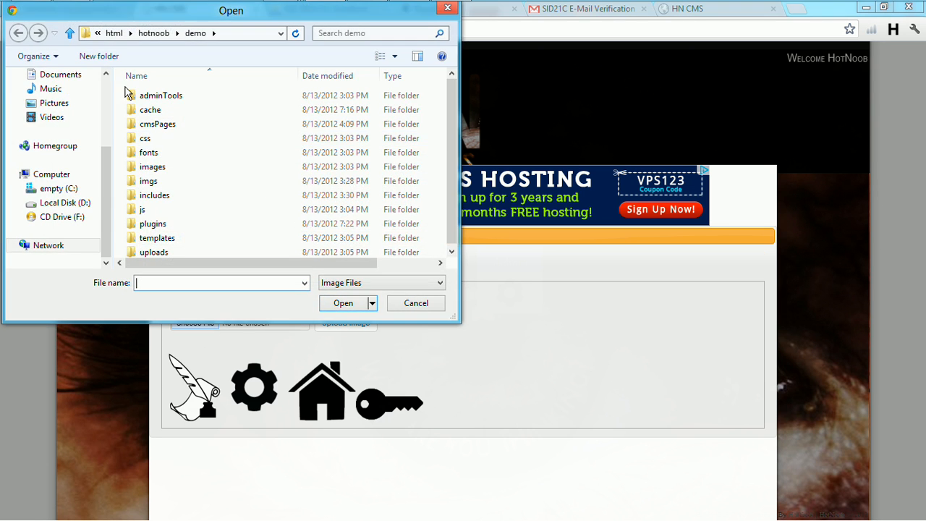
scroll(97, 95, up, 3)
click(74, 97)
scroll(223, 149, down, 4)
double_click(224, 149)
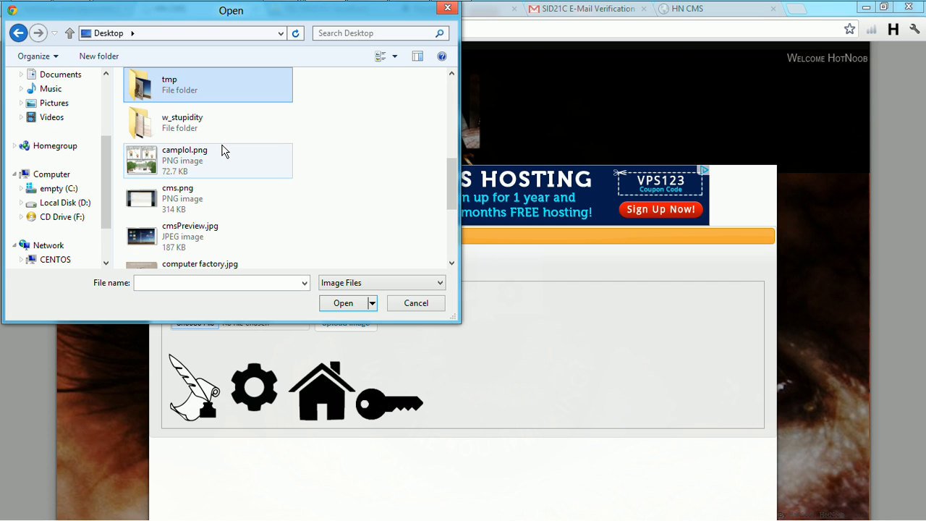
click(149, 103)
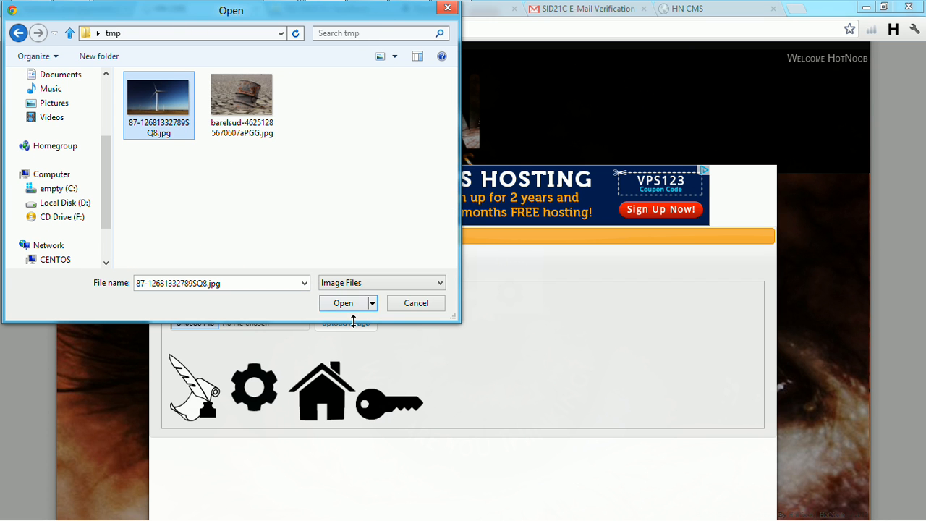
click(343, 310)
click(347, 326)
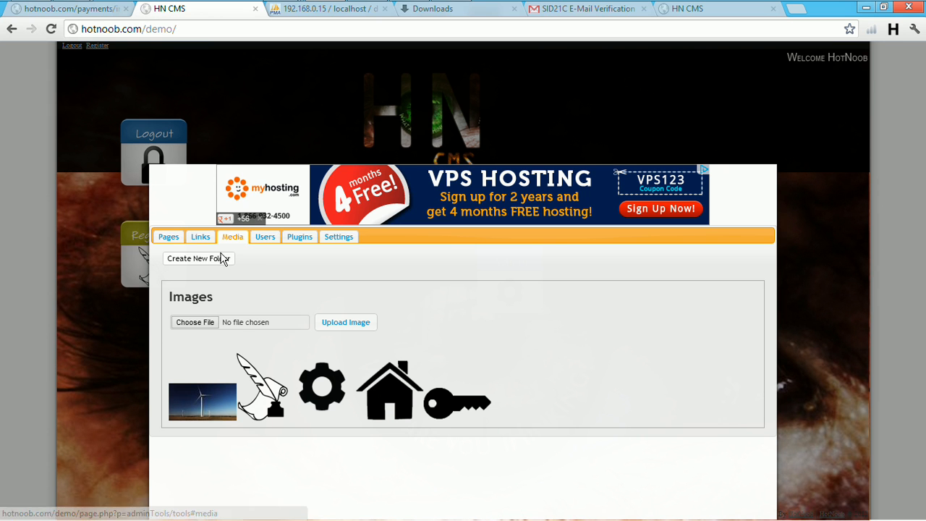
Step: Upload the rusty barrel image from the same tmp folder
click(210, 322)
click(239, 101)
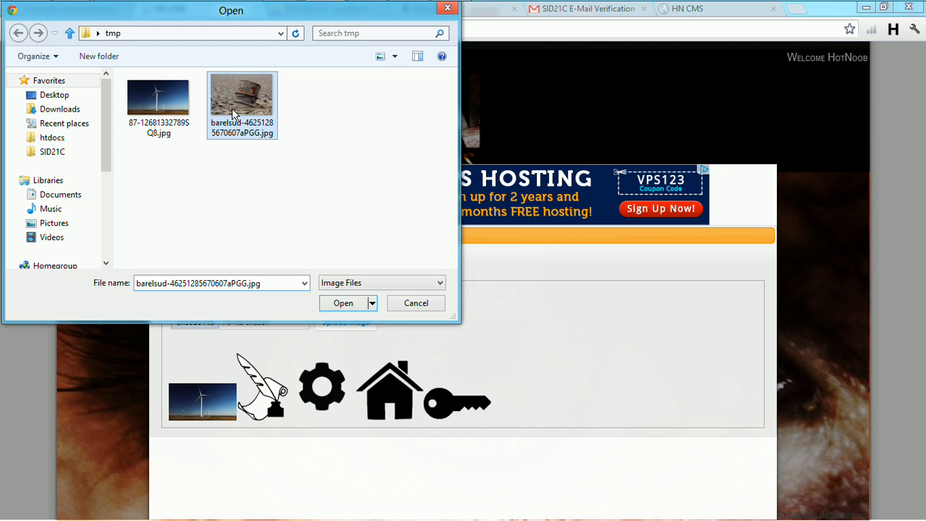
click(355, 306)
click(347, 327)
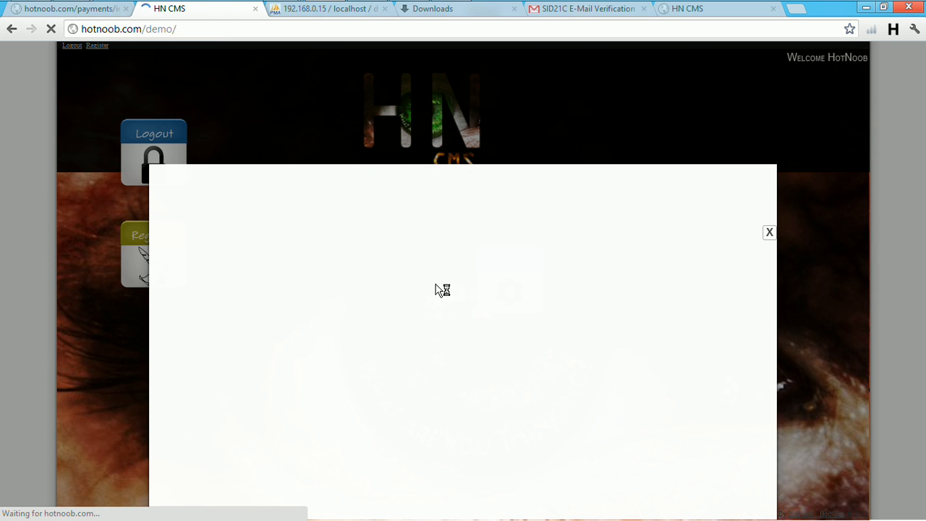
click(301, 237)
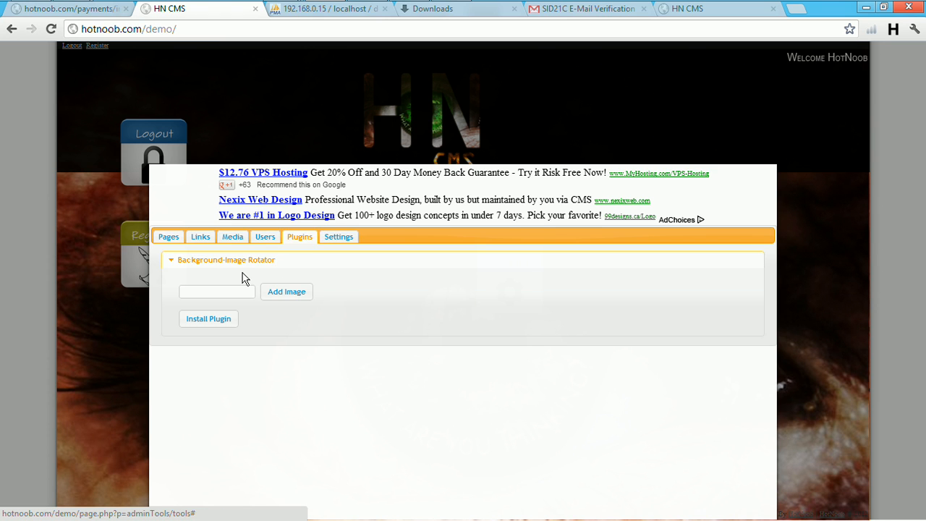
Step: Add the wind-turbine image's path to the Background-Image Rotator list
click(285, 293)
click(209, 392)
click(285, 294)
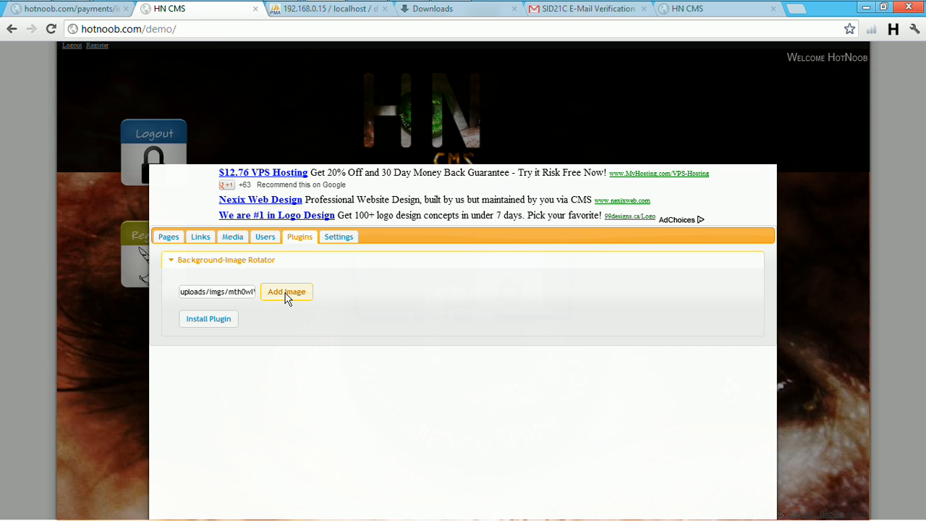
key(alt+Tab)
key(alt+Tab)
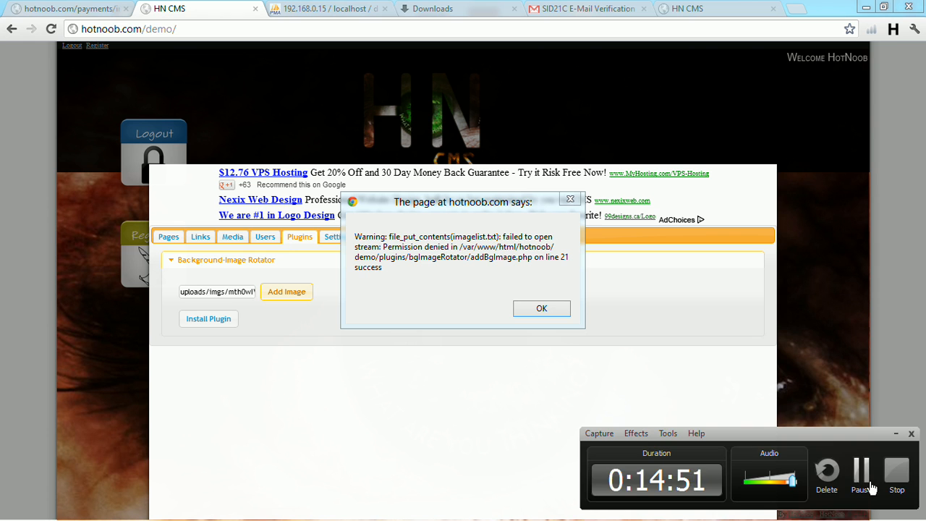
click(861, 489)
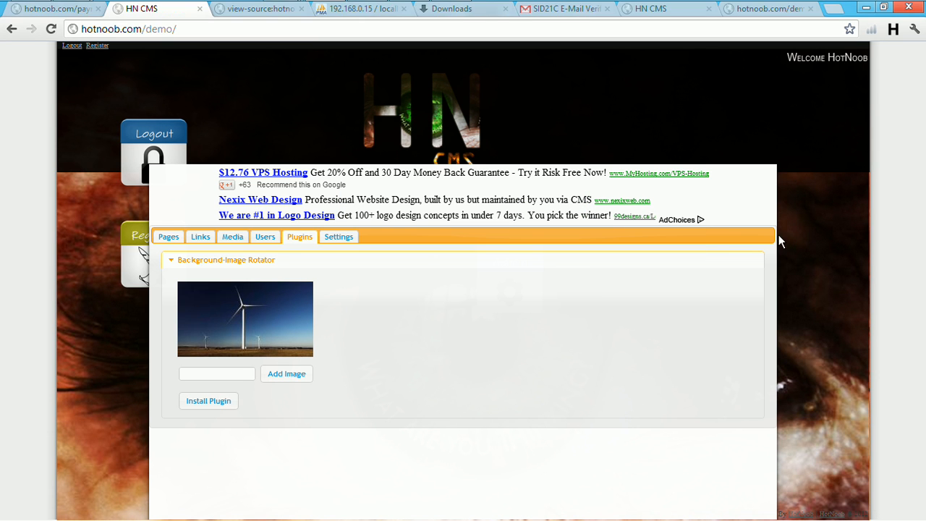
mouse_move(478, 2)
click(452, 13)
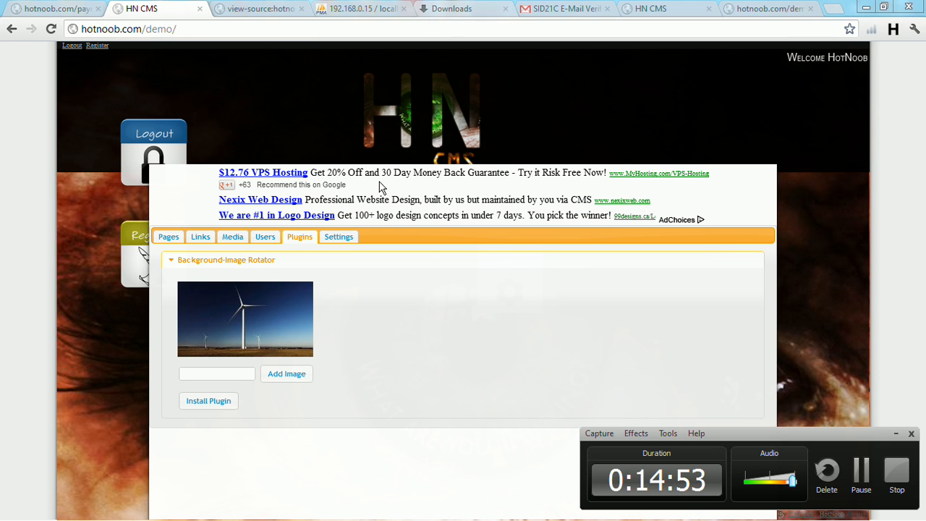
Step: Add the quill-and-inkwell image to the rotator, dismissing the permission warning, then close the admin panel
click(237, 237)
click(256, 239)
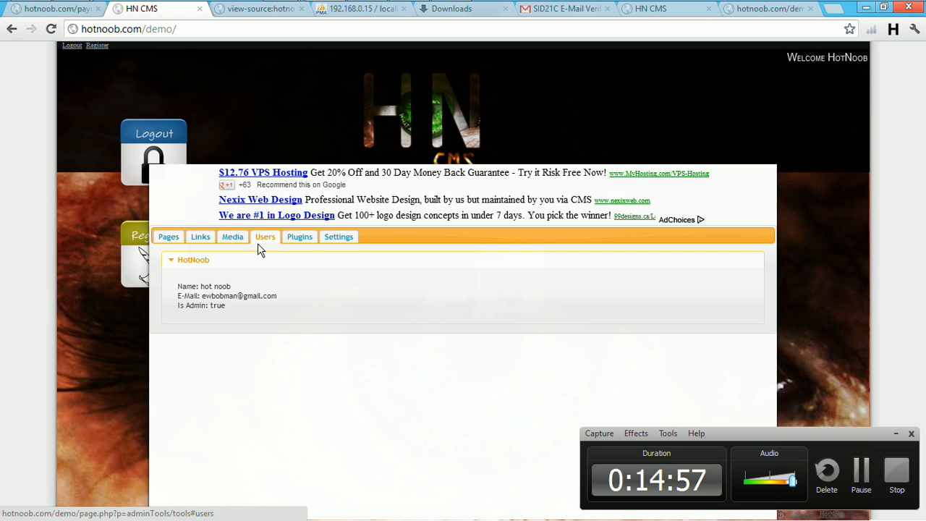
click(301, 237)
click(232, 237)
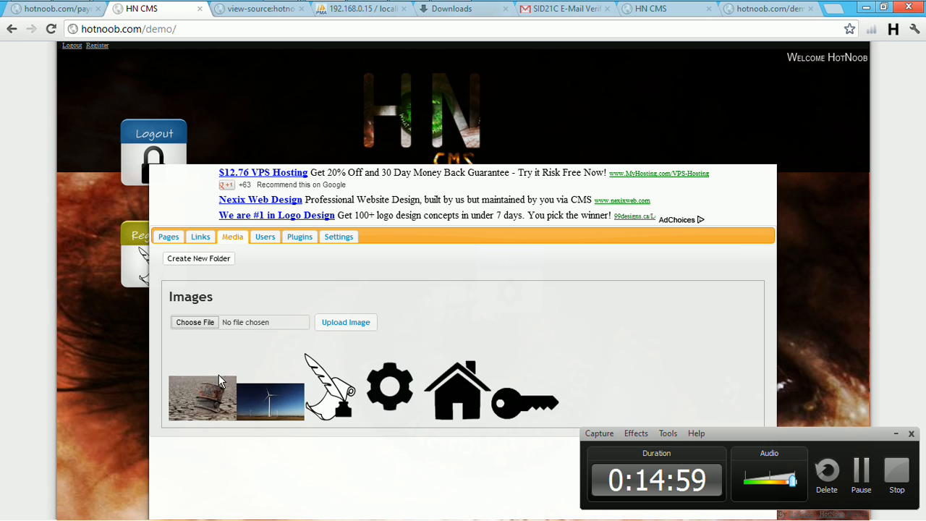
click(270, 399)
click(275, 377)
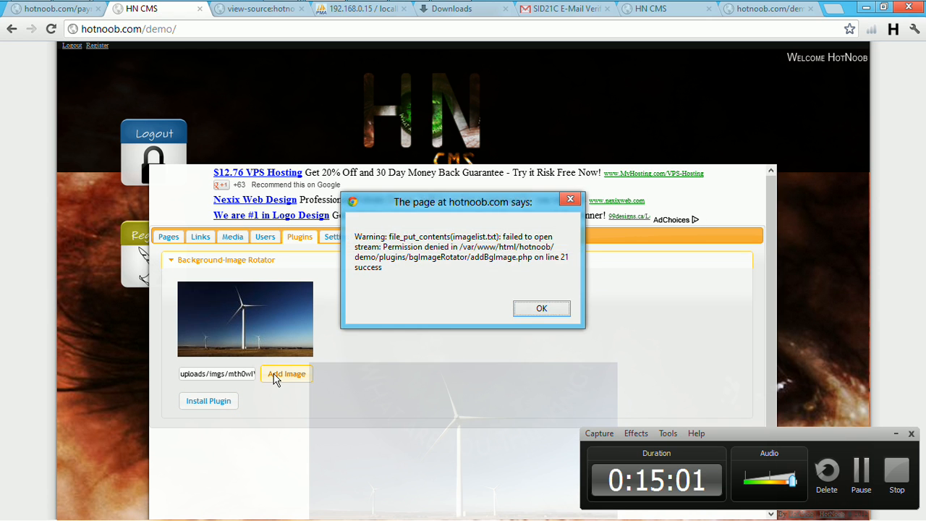
click(542, 309)
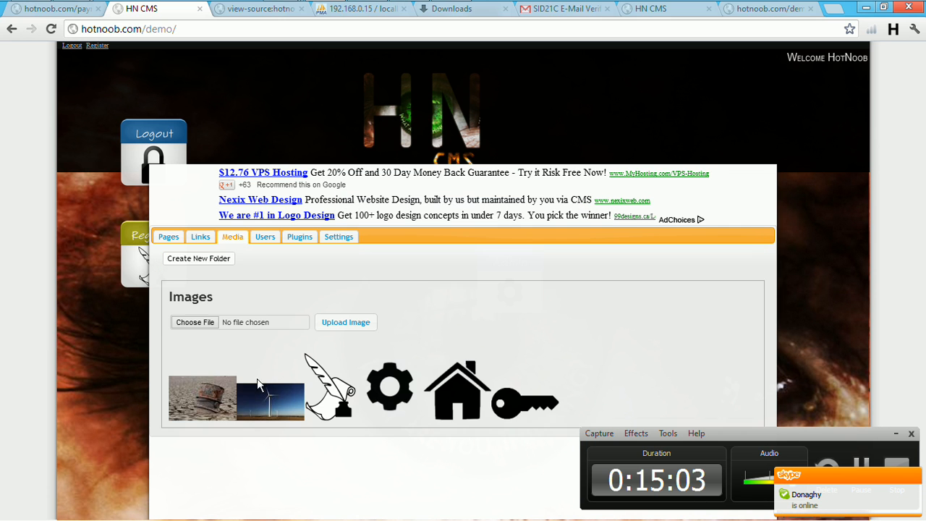
click(343, 401)
click(287, 373)
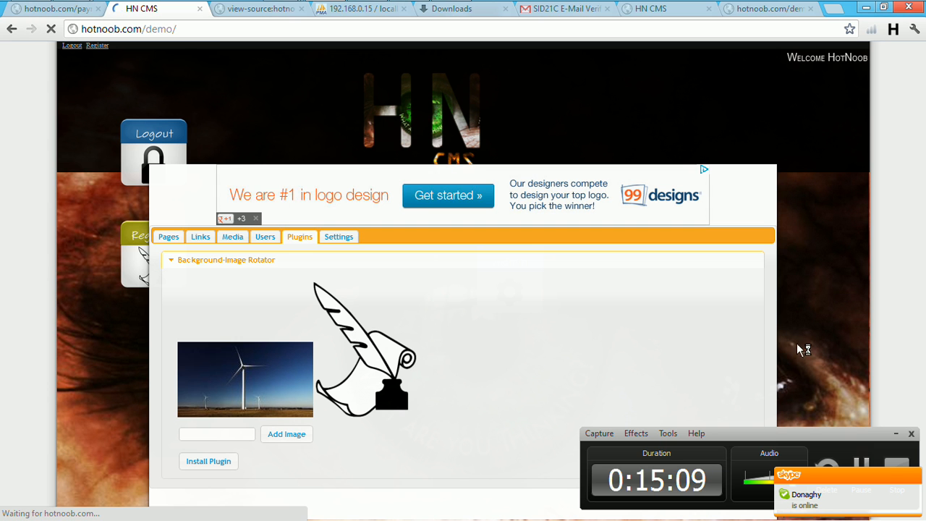
click(913, 476)
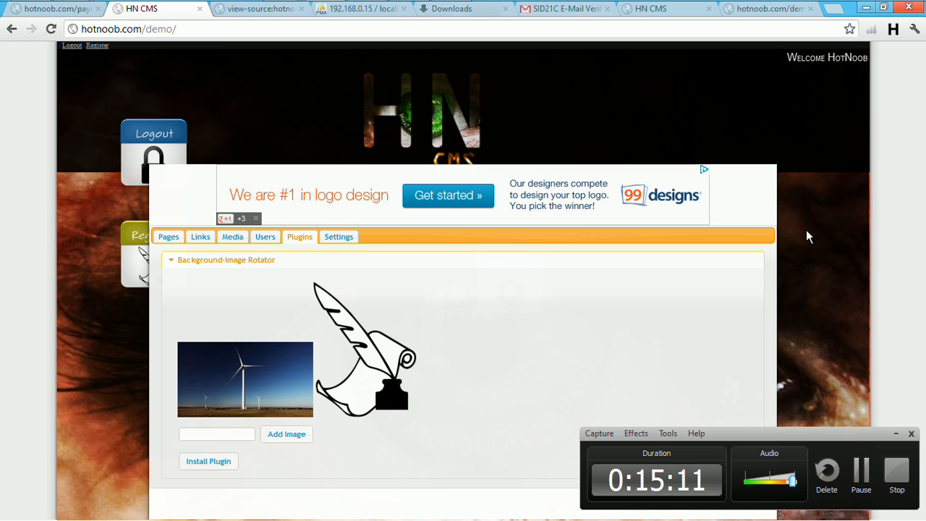
click(806, 229)
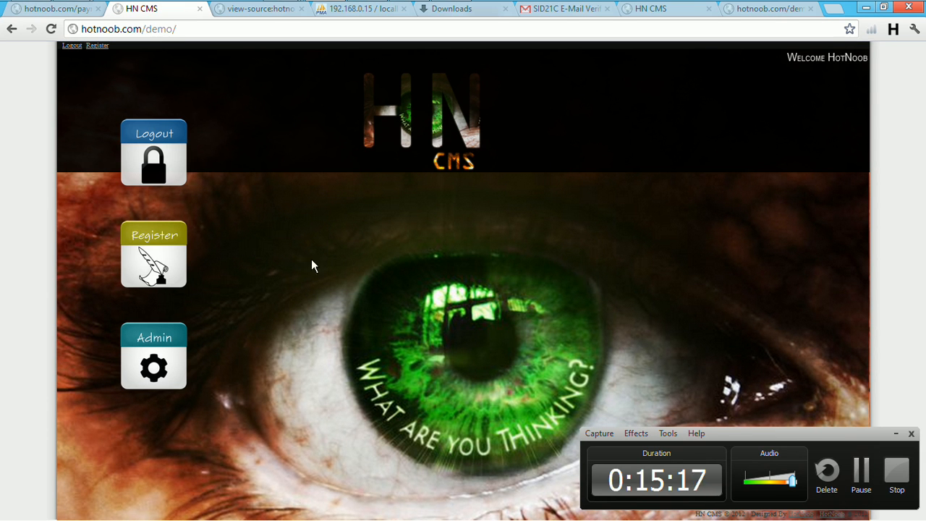
Step: Empty the Background Image field and save the config for a plain black background, then minimise Chrome
click(153, 351)
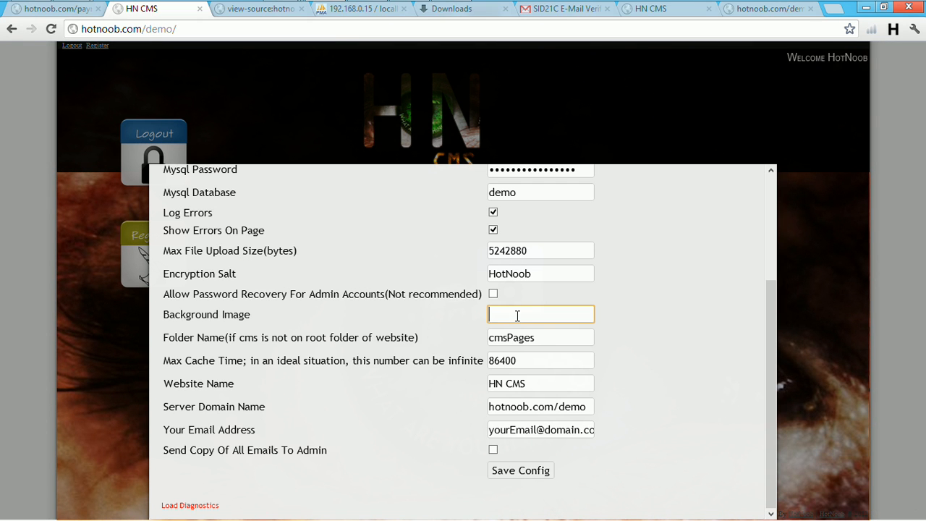
click(500, 472)
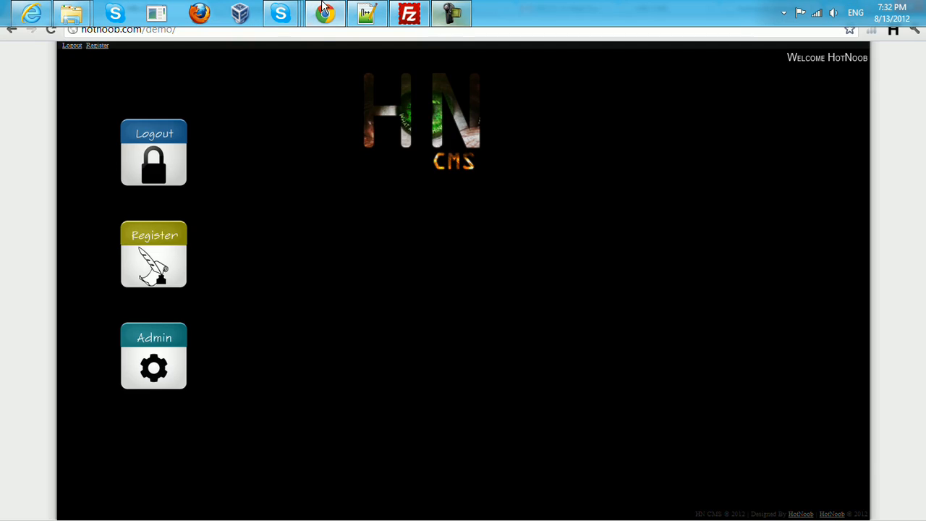
click(327, 6)
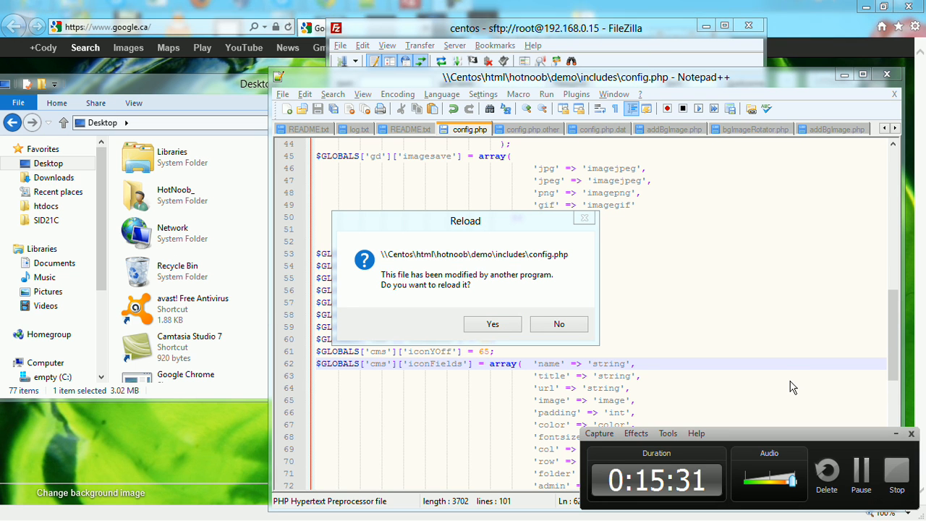